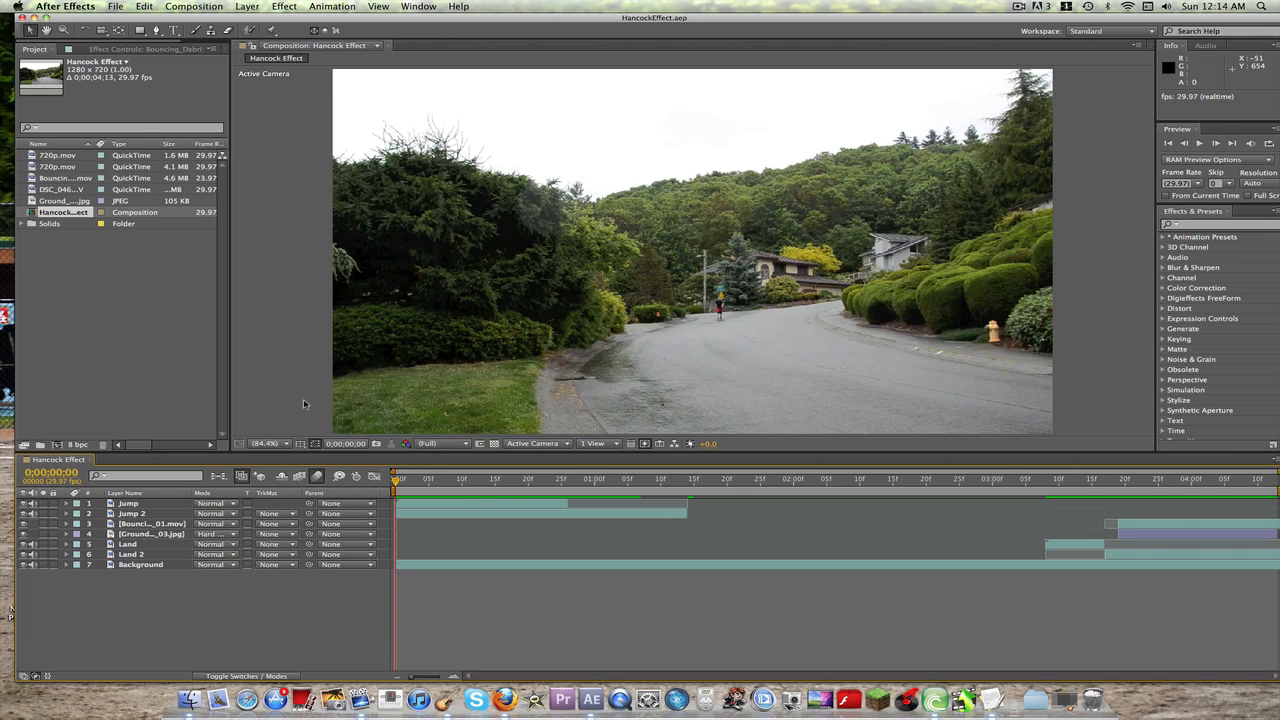
# Step: Preview the finished Hancock Effect composition and return to its first frame
pyautogui.press('space')
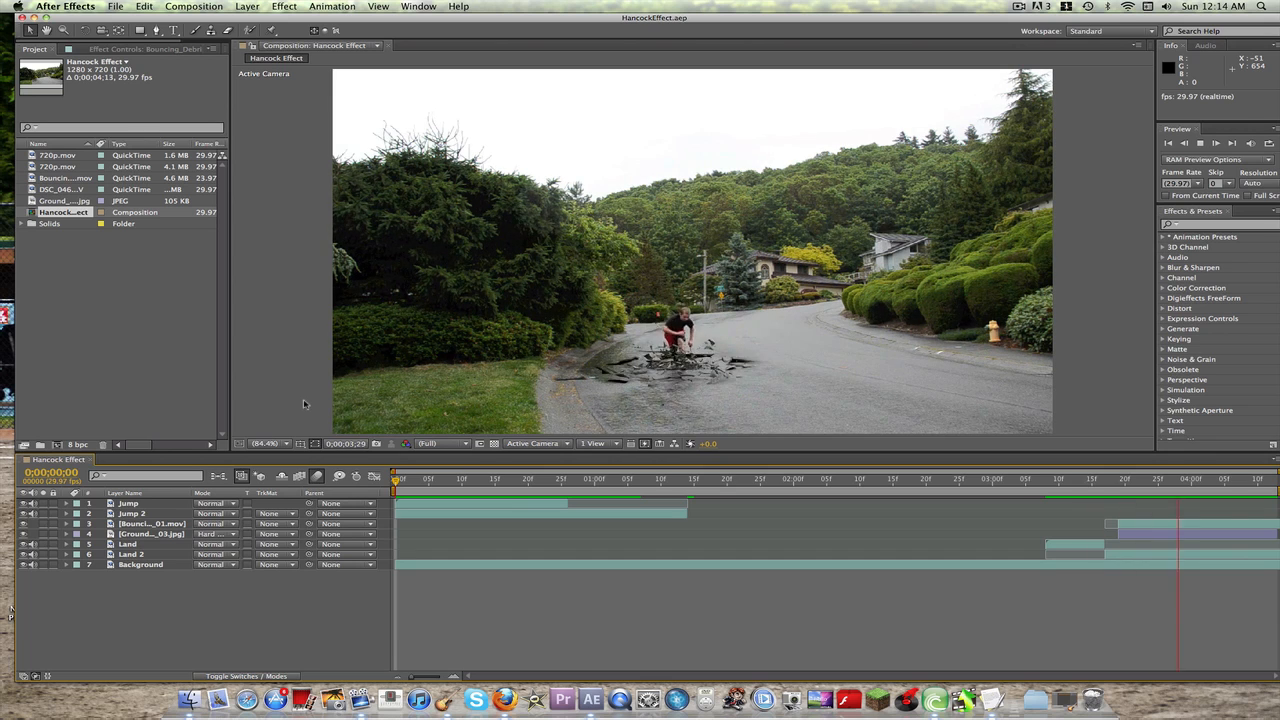
pyautogui.click(456, 484)
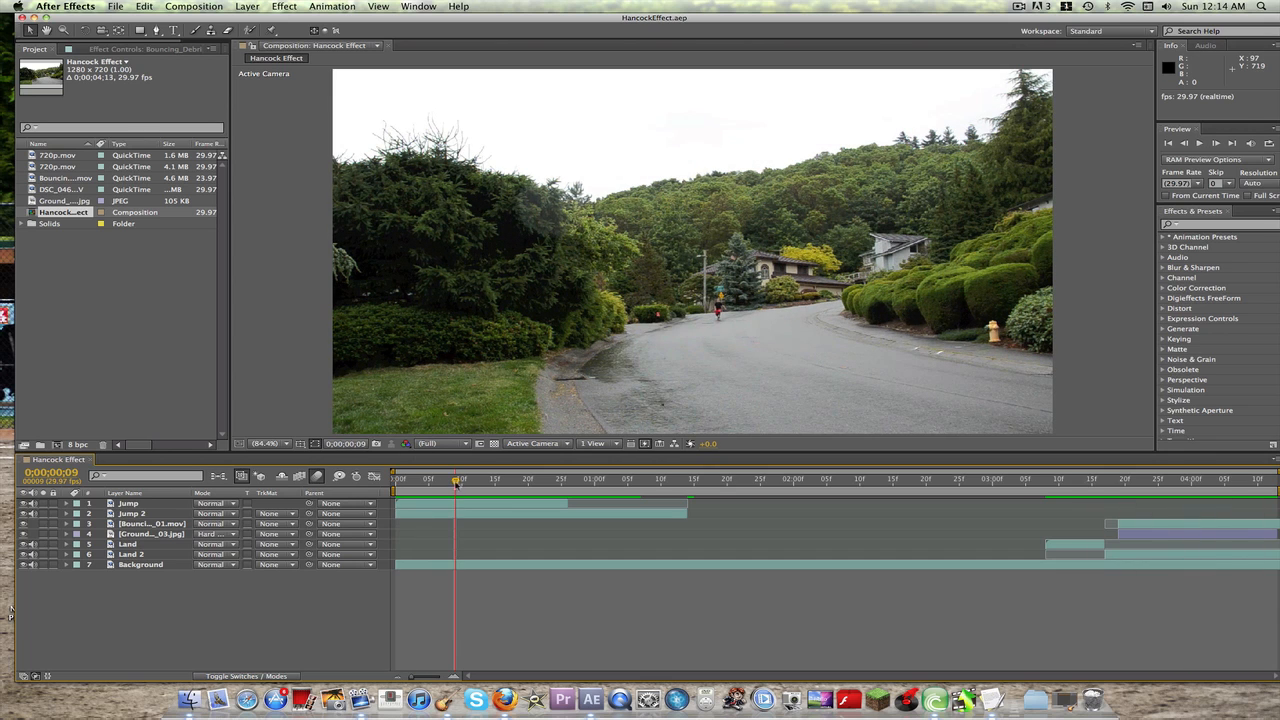
pyautogui.moveTo(456, 482); pyautogui.dragTo(396, 482)
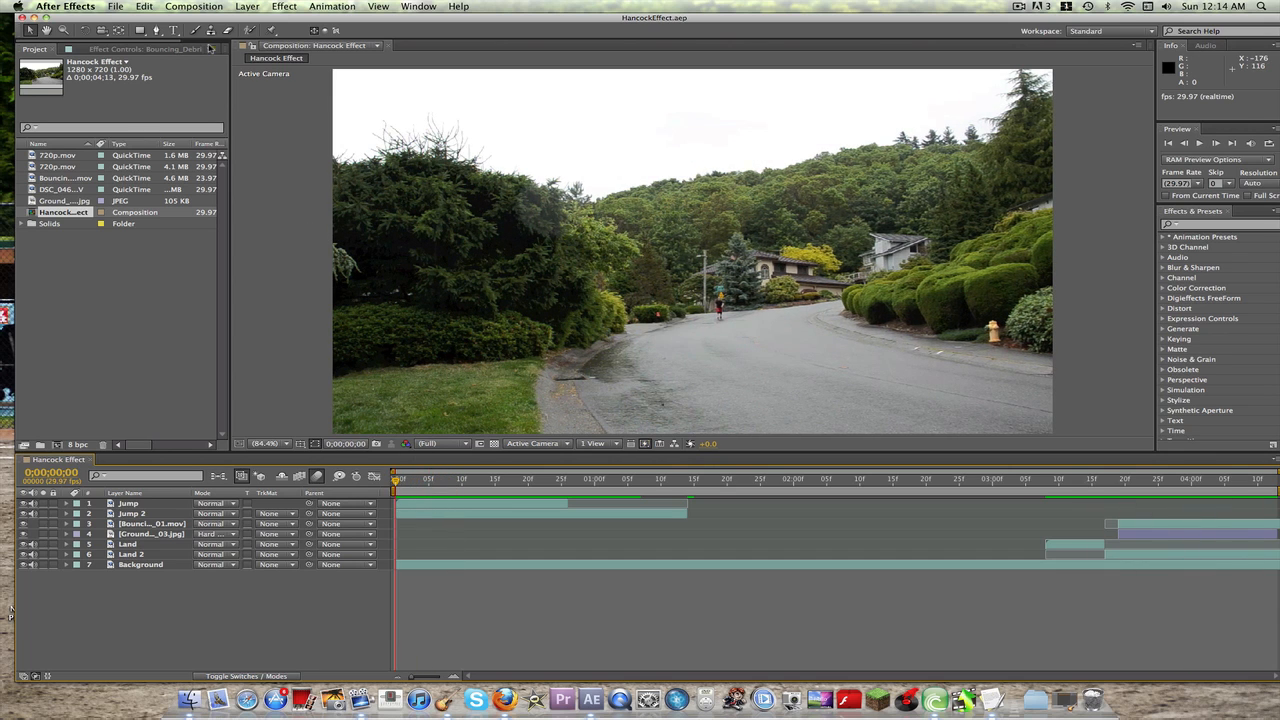
# Step: Create a composition named HancockEffect with the HDV/HDTV 720 29.97 preset and a duration of 0;00;04;00
pyautogui.click(196, 6)
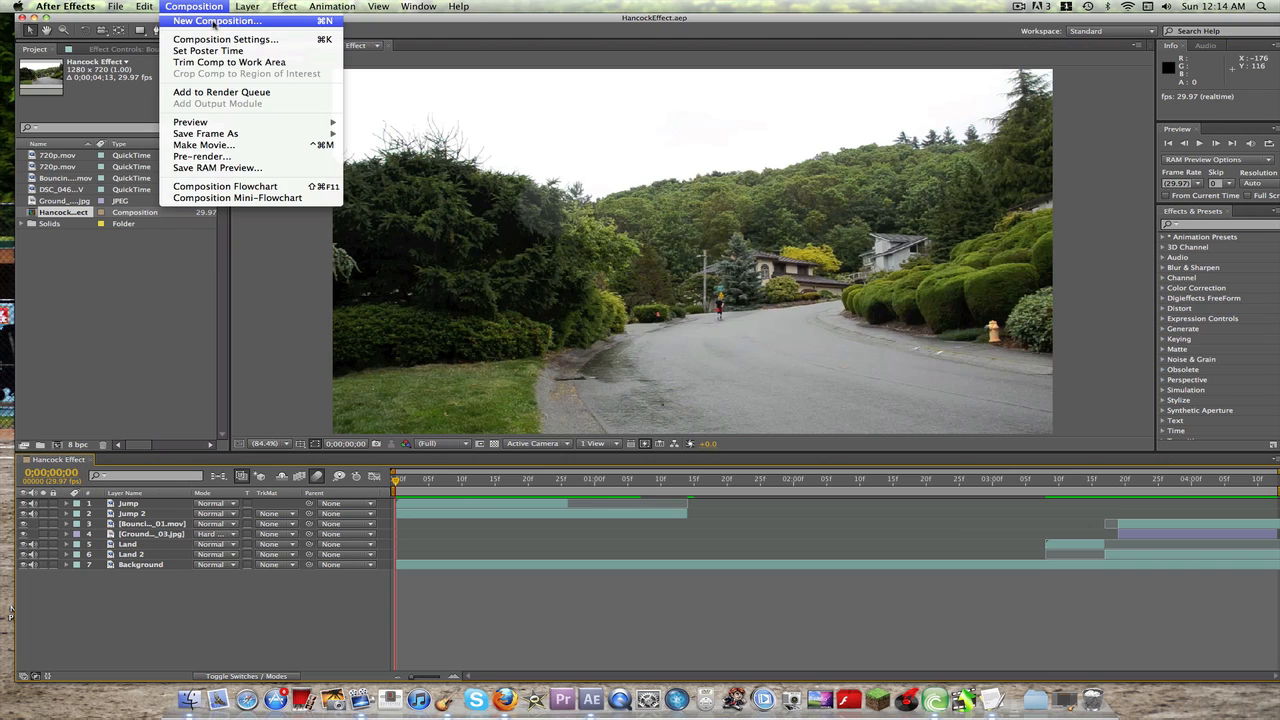
pyautogui.click(213, 21)
pyautogui.write('HancockEffect')
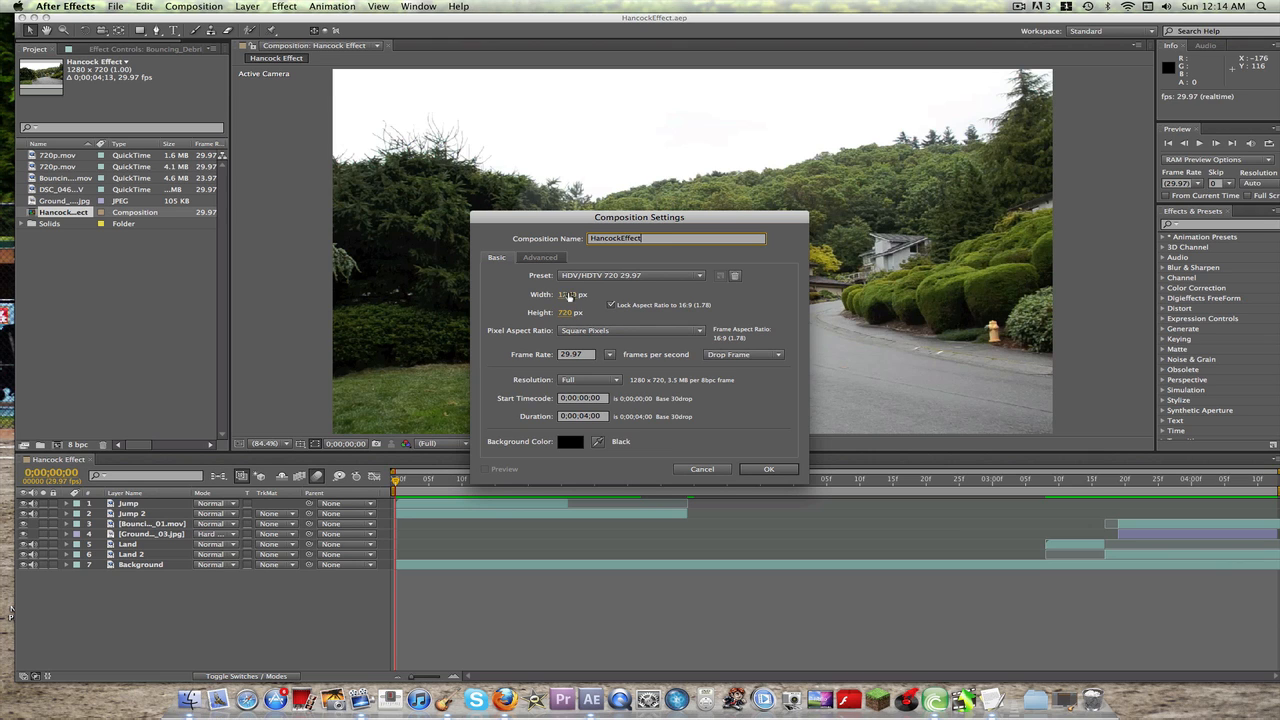
pyautogui.click(790, 469)
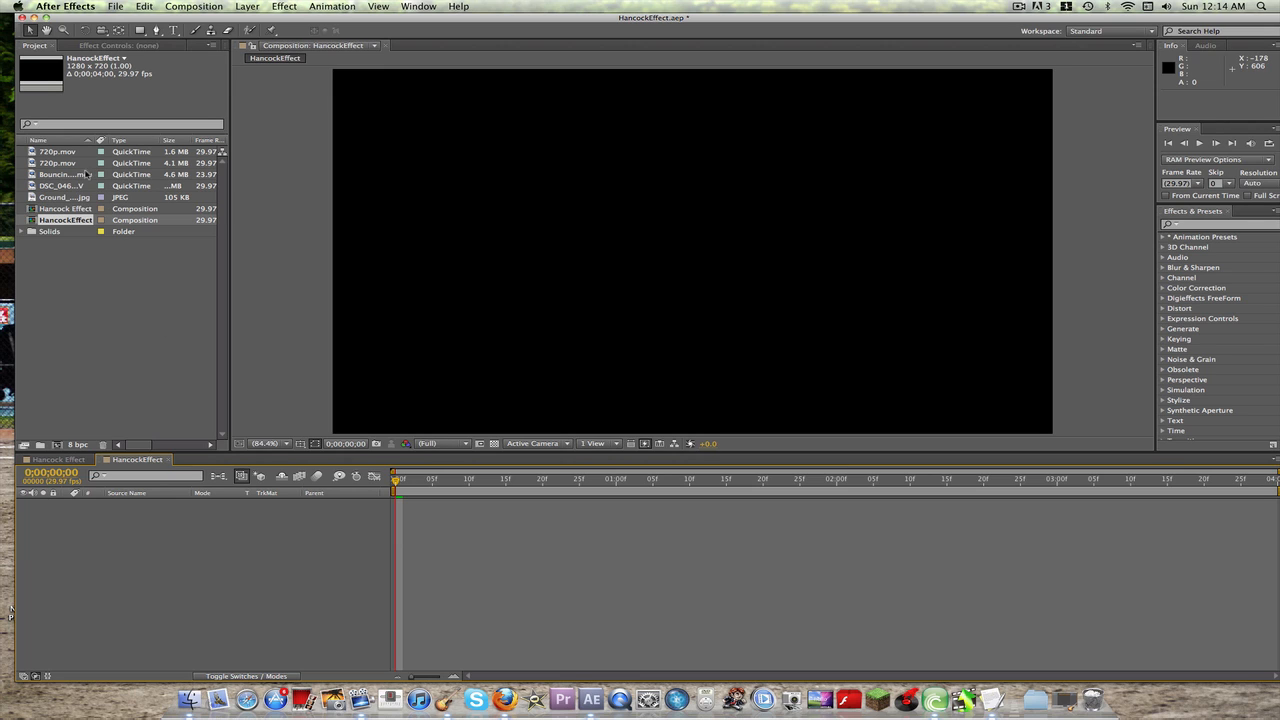
# Step: Add both 720p.mov clips and DSC_0463.MOV to the new composition, with DSC_0463.MOV as the lowest layer
pyautogui.moveTo(57, 152); pyautogui.dragTo(160, 567)
pyautogui.moveTo(67, 170); pyautogui.dragTo(170, 580)
pyautogui.moveTo(76, 189); pyautogui.dragTo(204, 585)
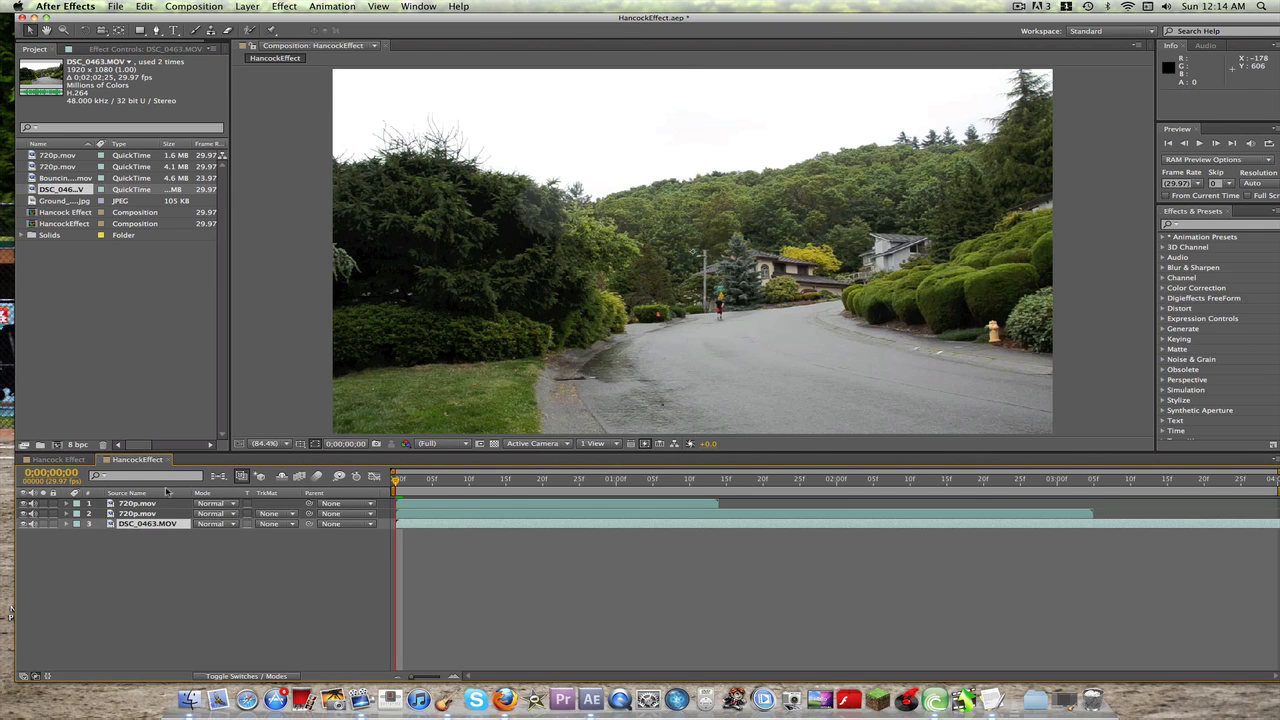
# Step: Rename the top 720p.mov layer to Jump and the second 720p.mov layer to Land
pyautogui.click(141, 506)
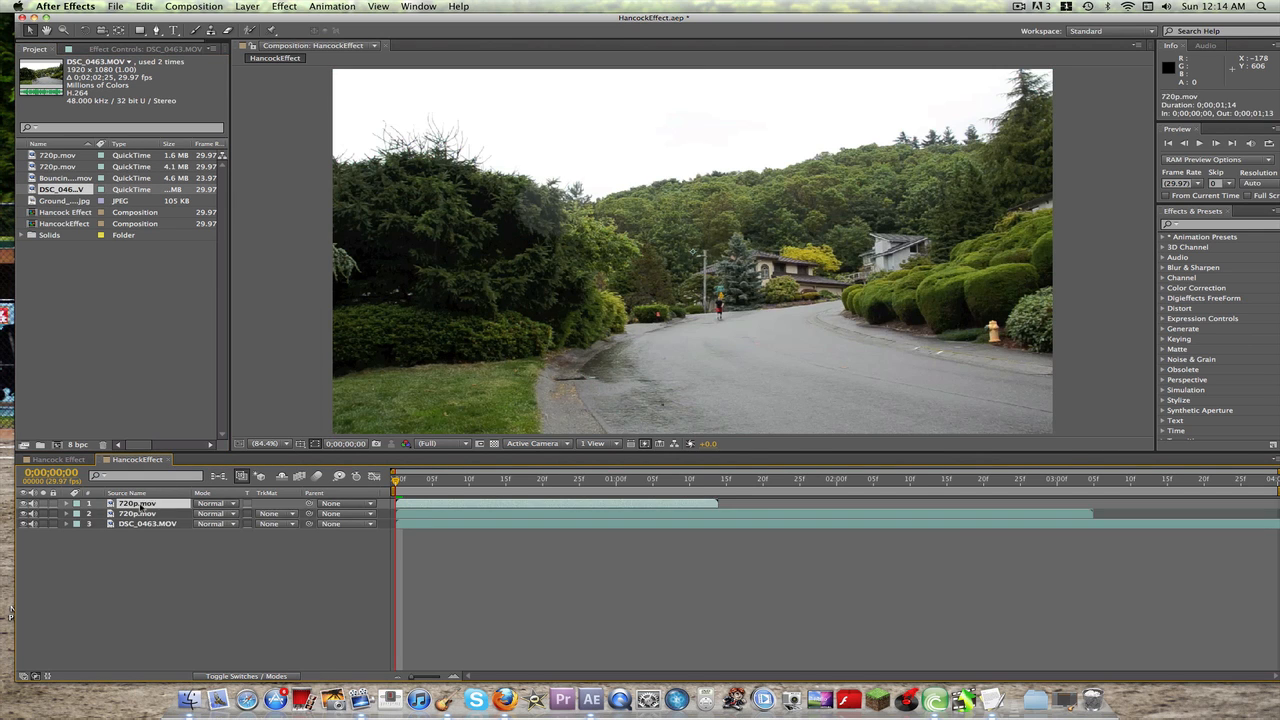
pyautogui.rightClick(141, 506)
pyautogui.click(184, 670)
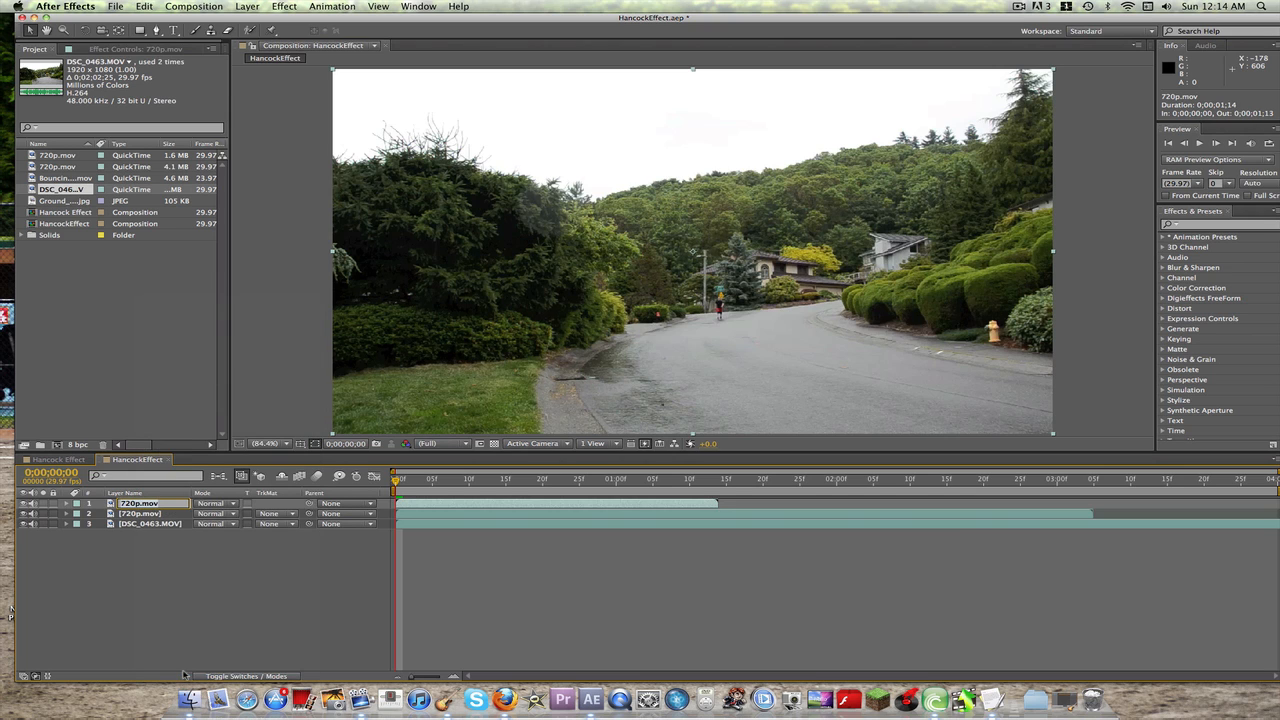
pyautogui.press('Return')
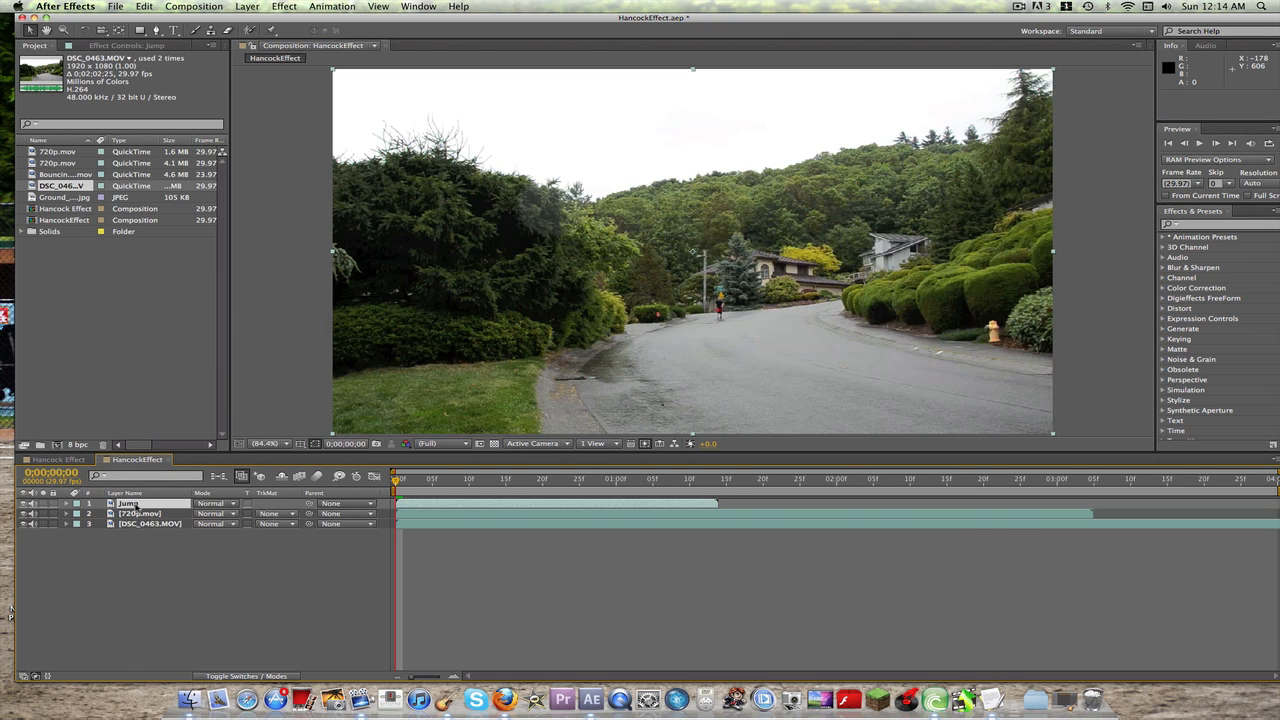
pyautogui.rightClick(139, 506)
pyautogui.click(172, 670)
pyautogui.write('Land')
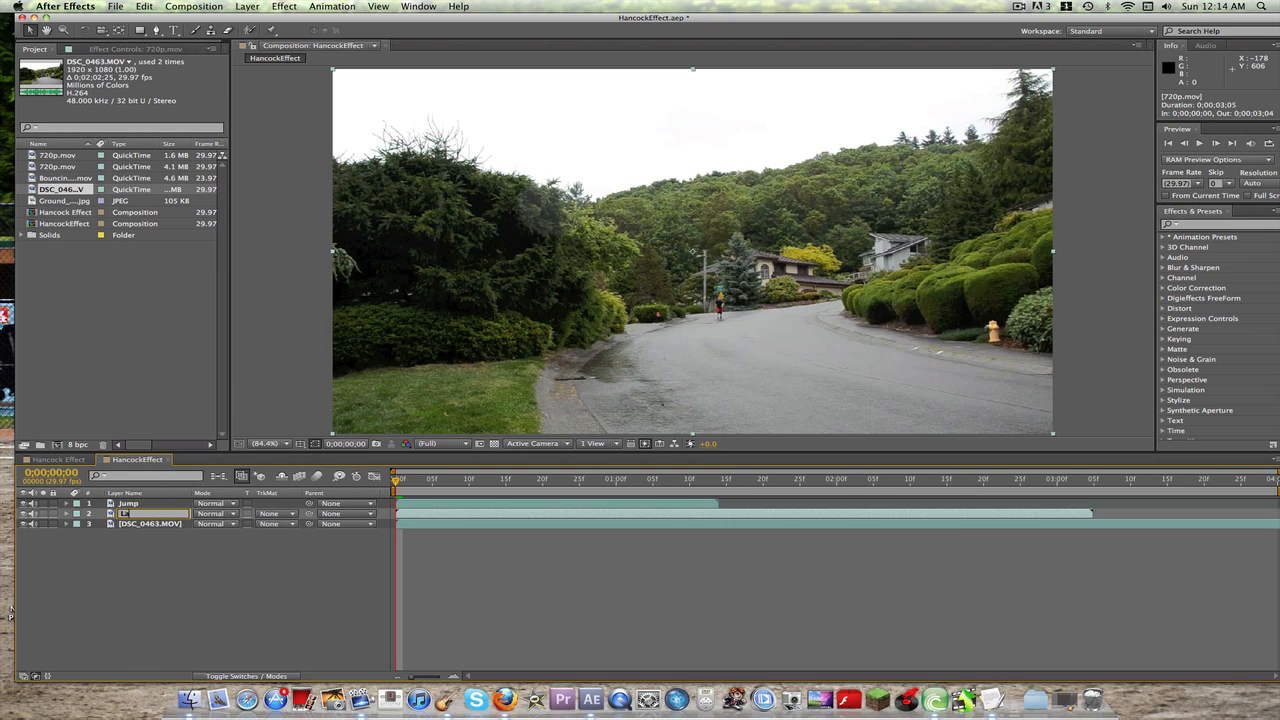
pyautogui.press('Return')
# Step: Rename the DSC_0463.MOV layer to Background
pyautogui.rightClick(139, 524)
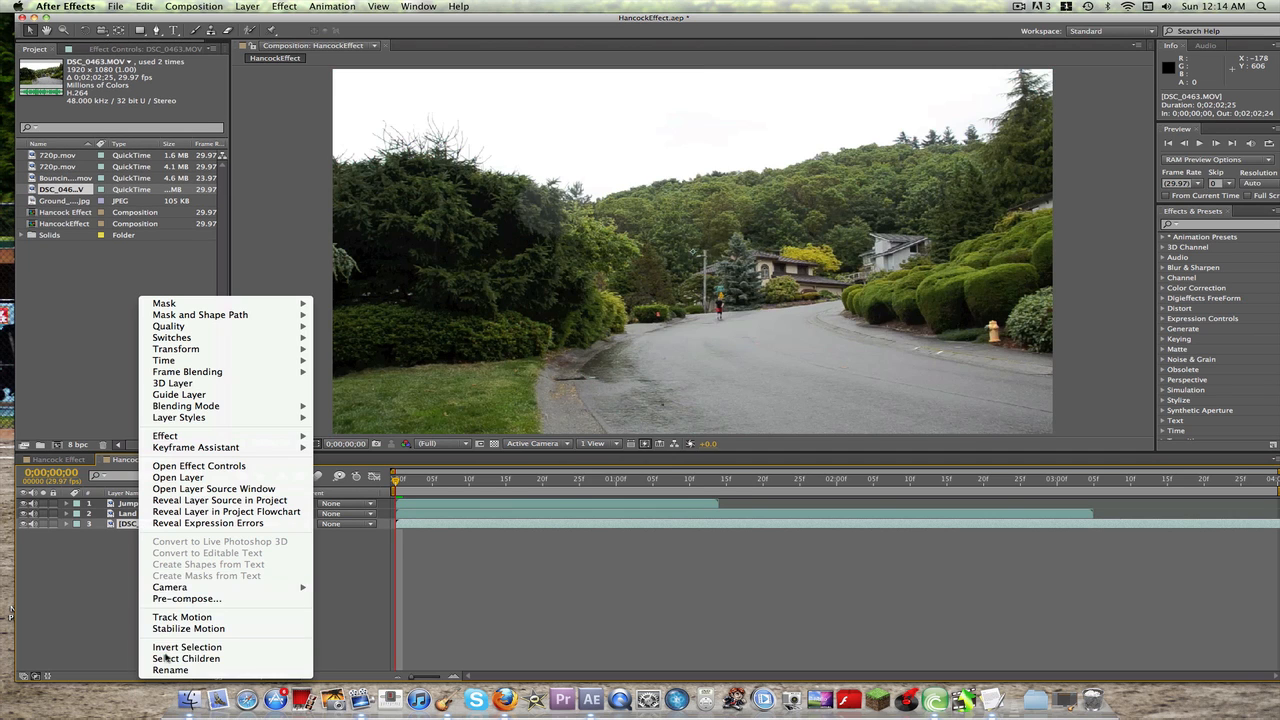
pyautogui.click(168, 672)
pyautogui.write('Back')
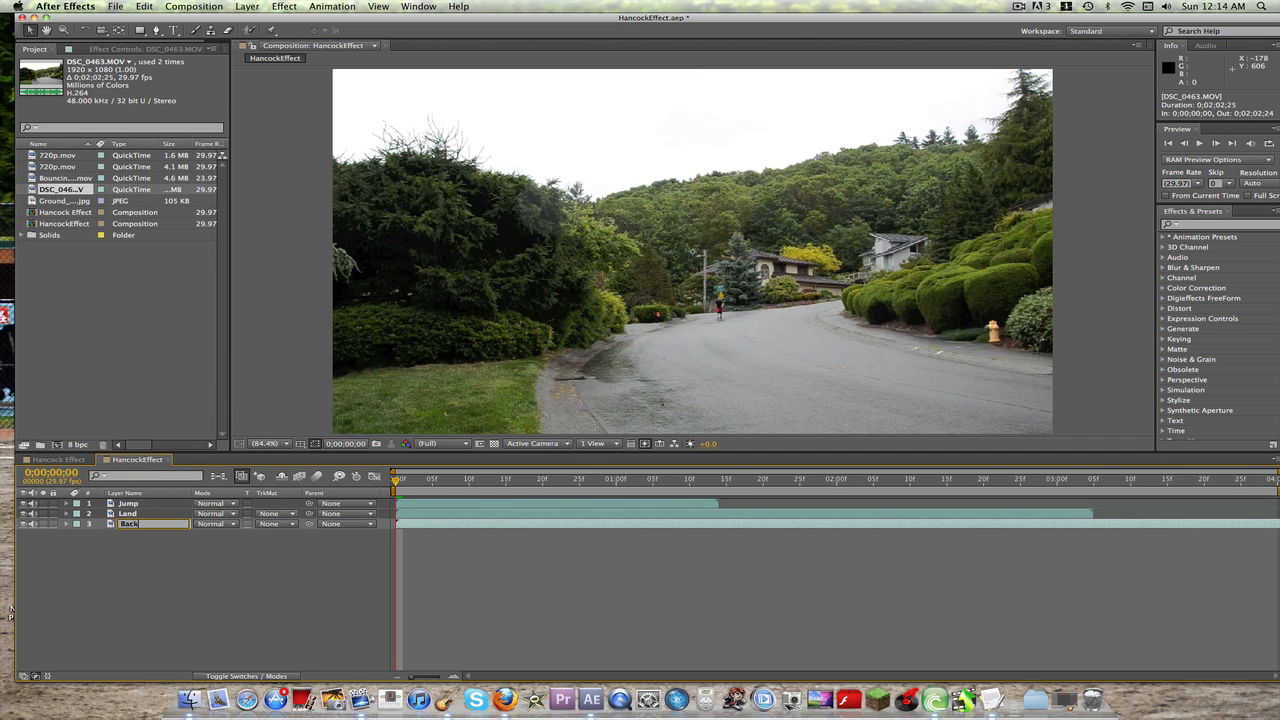
pyautogui.write('ground')
pyautogui.press('Return')
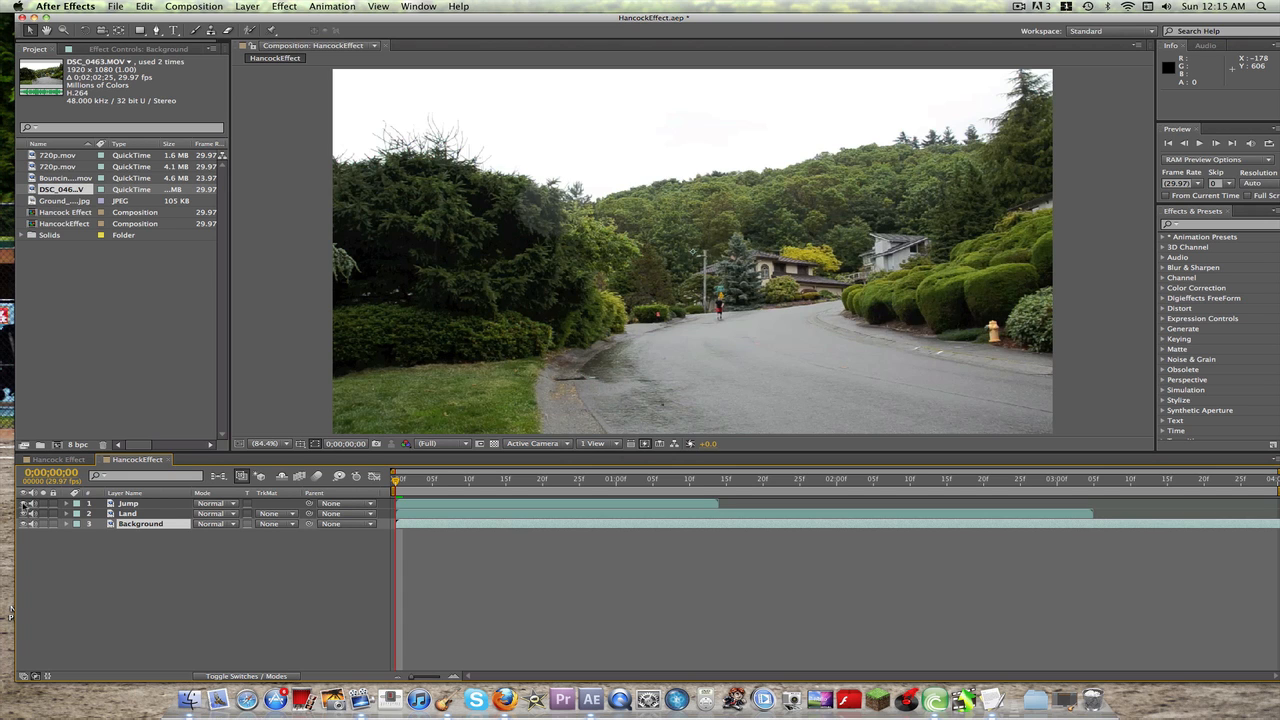
# Step: Hide the Jump and Land layers and fit the Background layer to the composition width
pyautogui.click(24, 503)
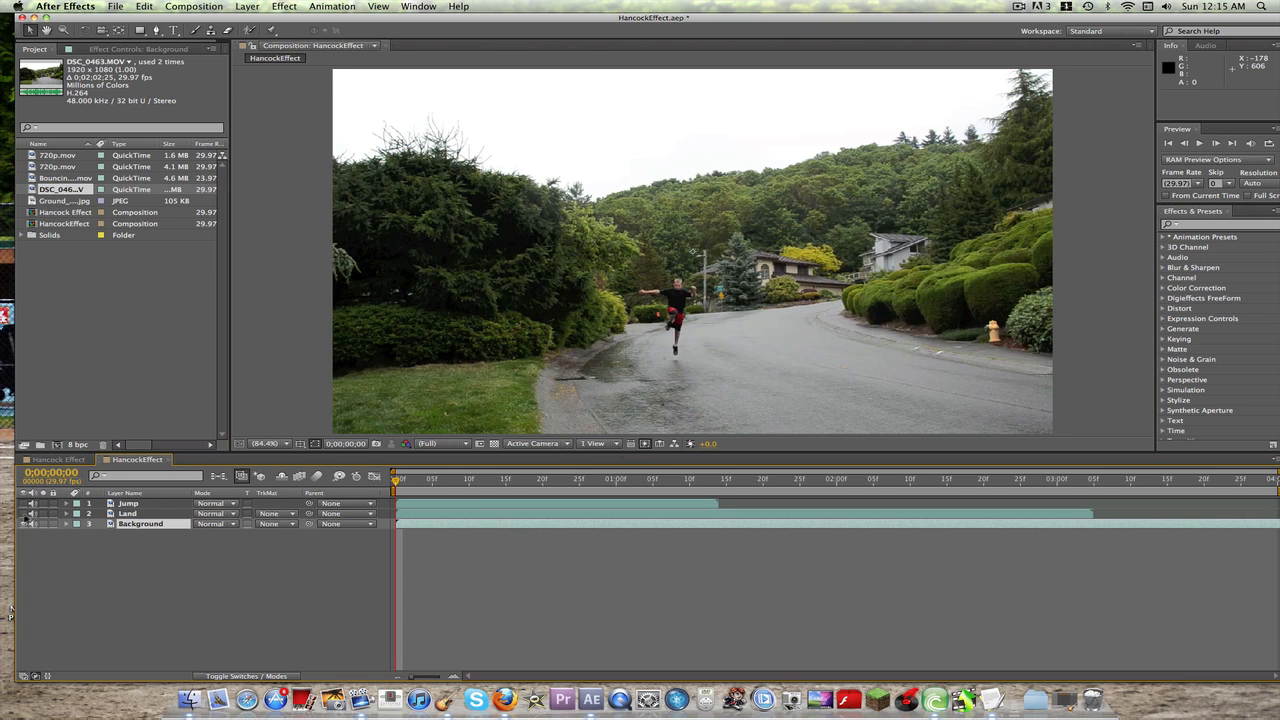
pyautogui.rightClick(161, 525)
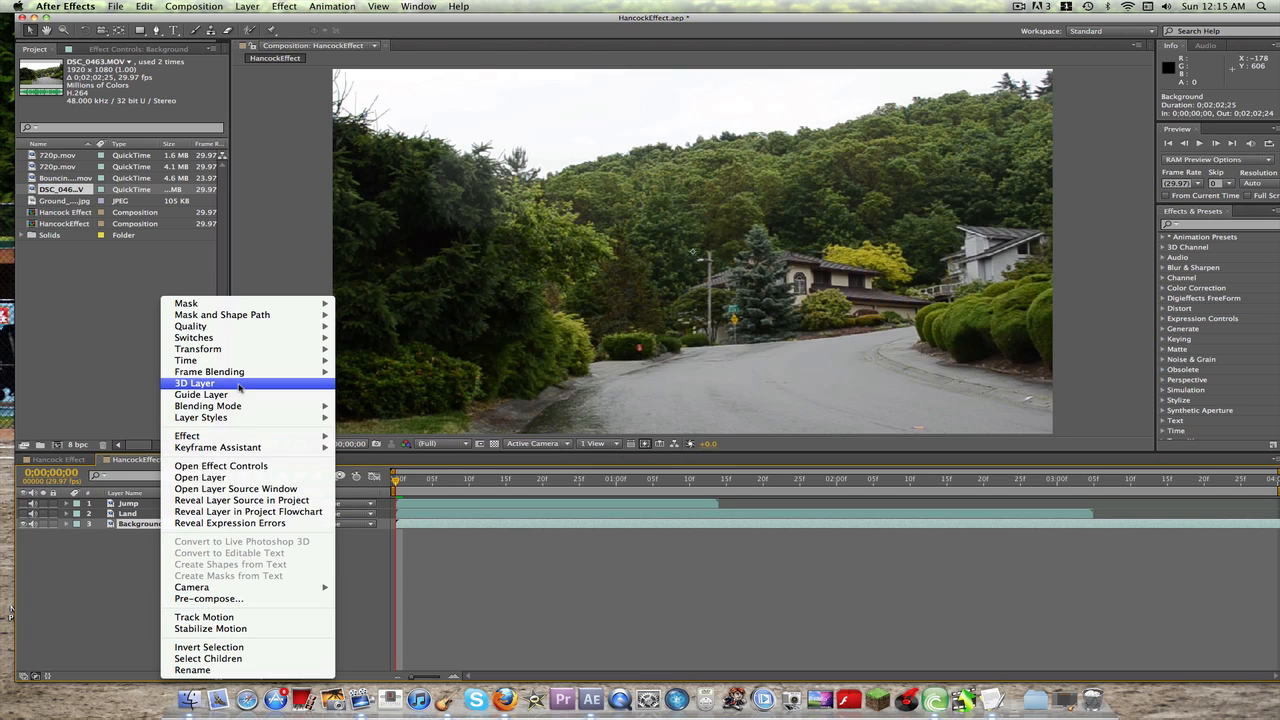
pyautogui.moveTo(245, 352)
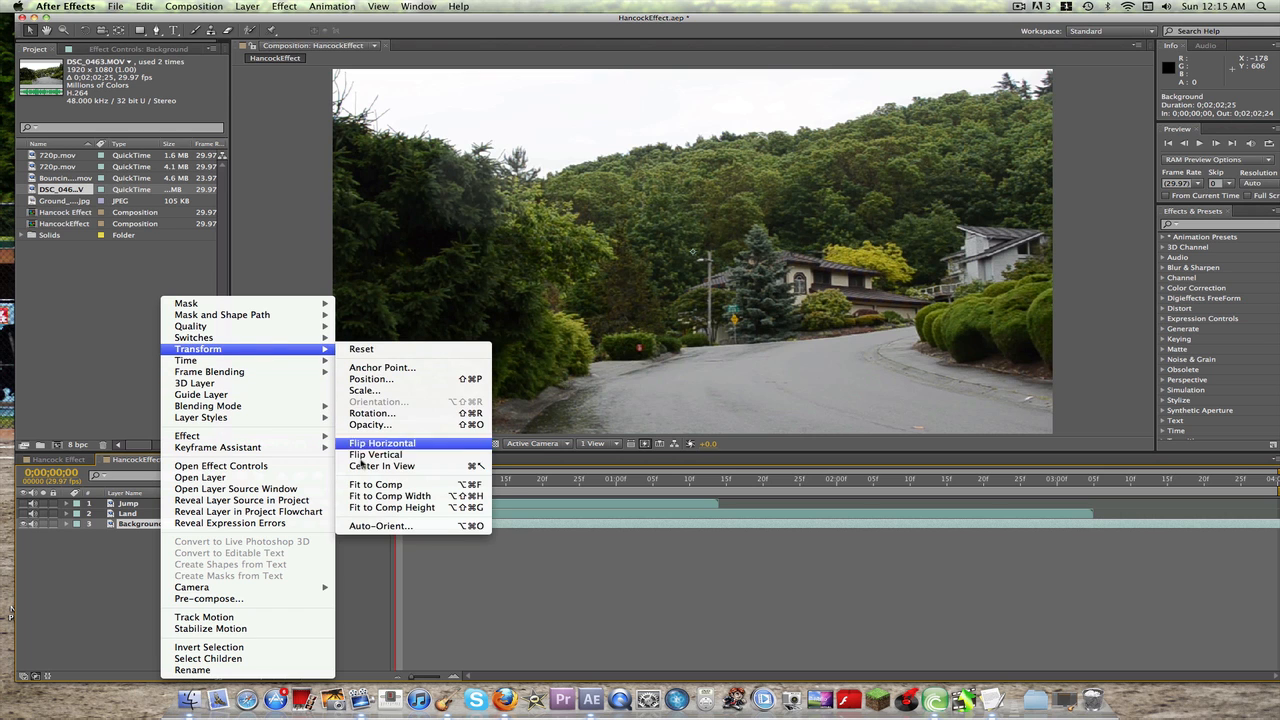
pyautogui.click(378, 496)
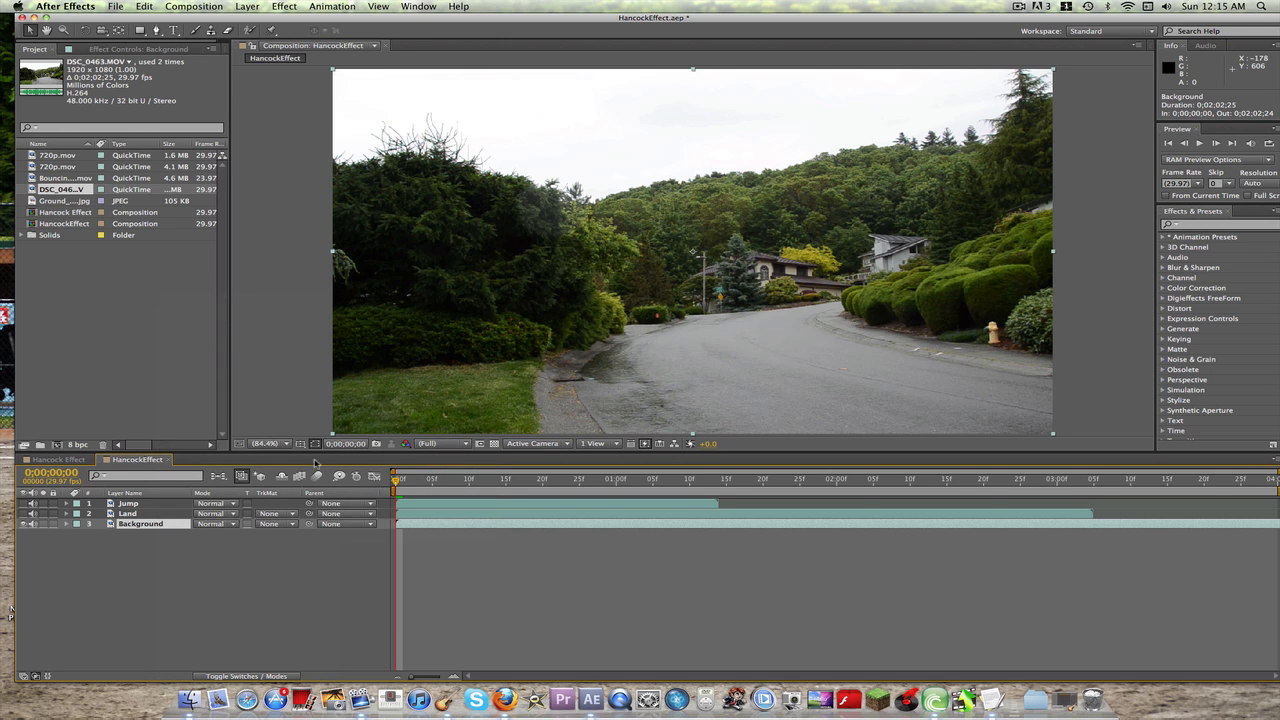
# Step: Freeze the Background layer on its clean frame at 0;00;03;09 and collapse its properties
pyautogui.moveTo(400, 484); pyautogui.dragTo(1077, 487)
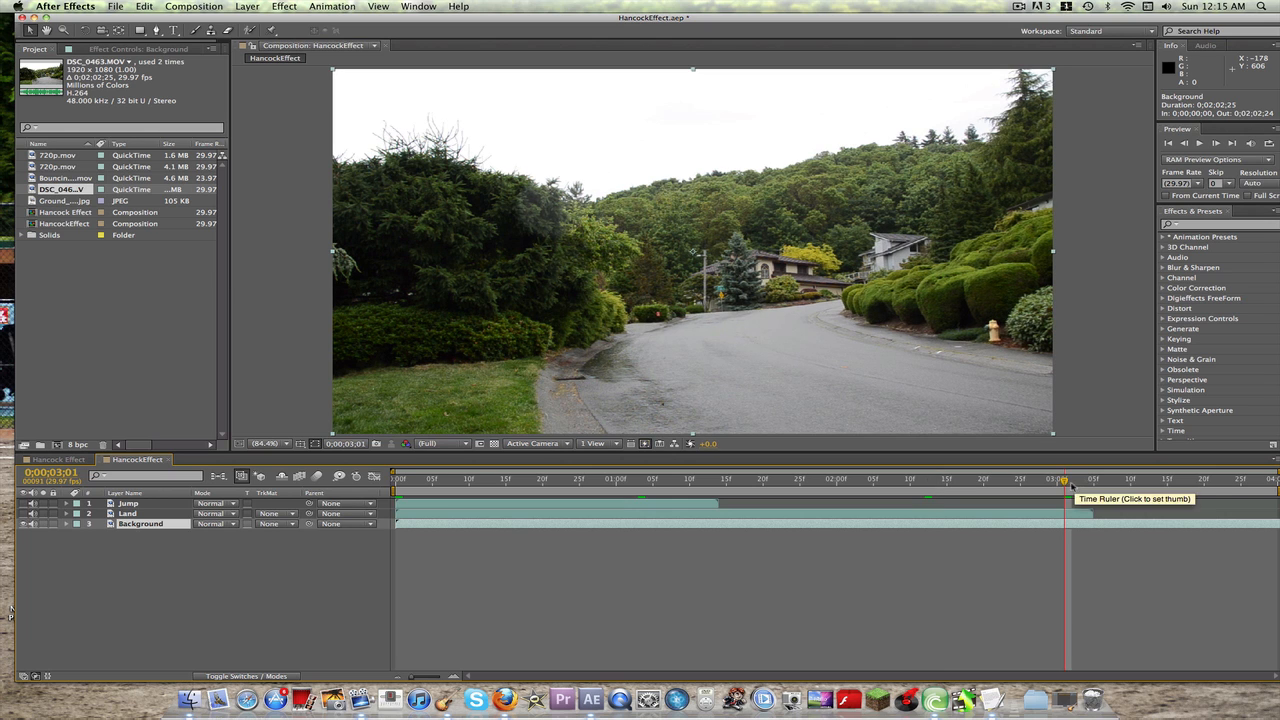
pyautogui.click(1124, 482)
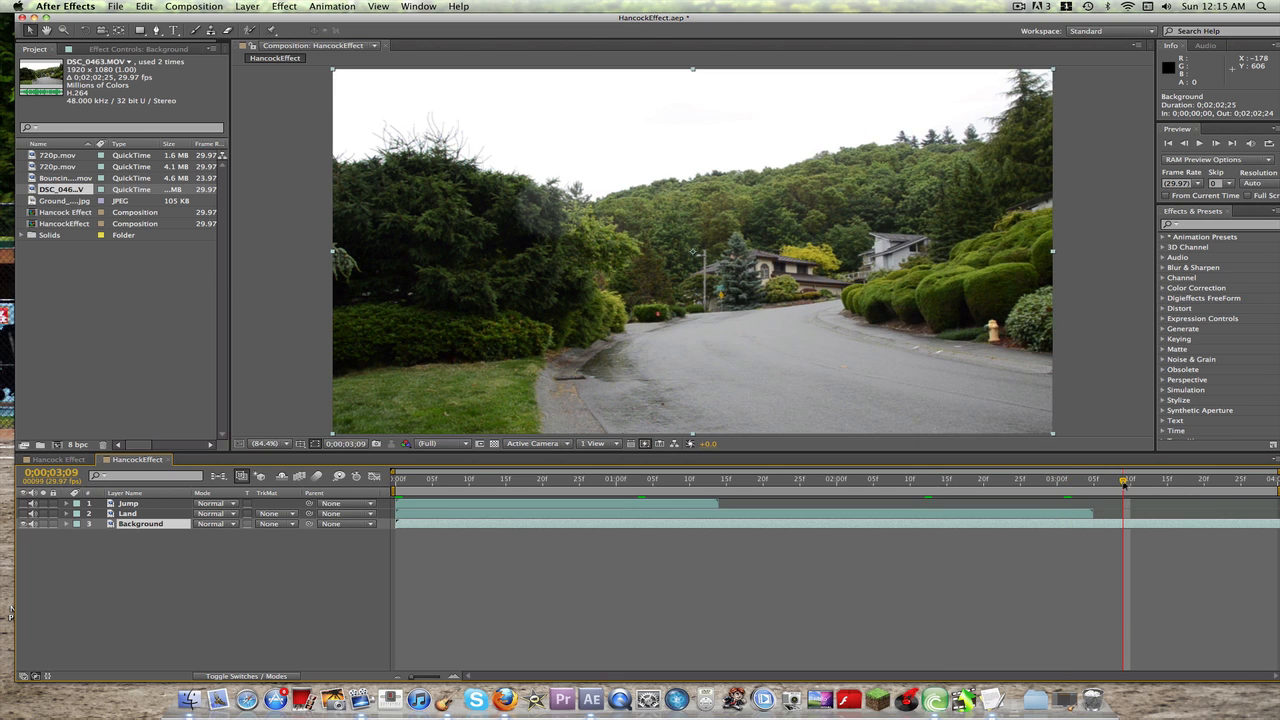
pyautogui.rightClick(165, 532)
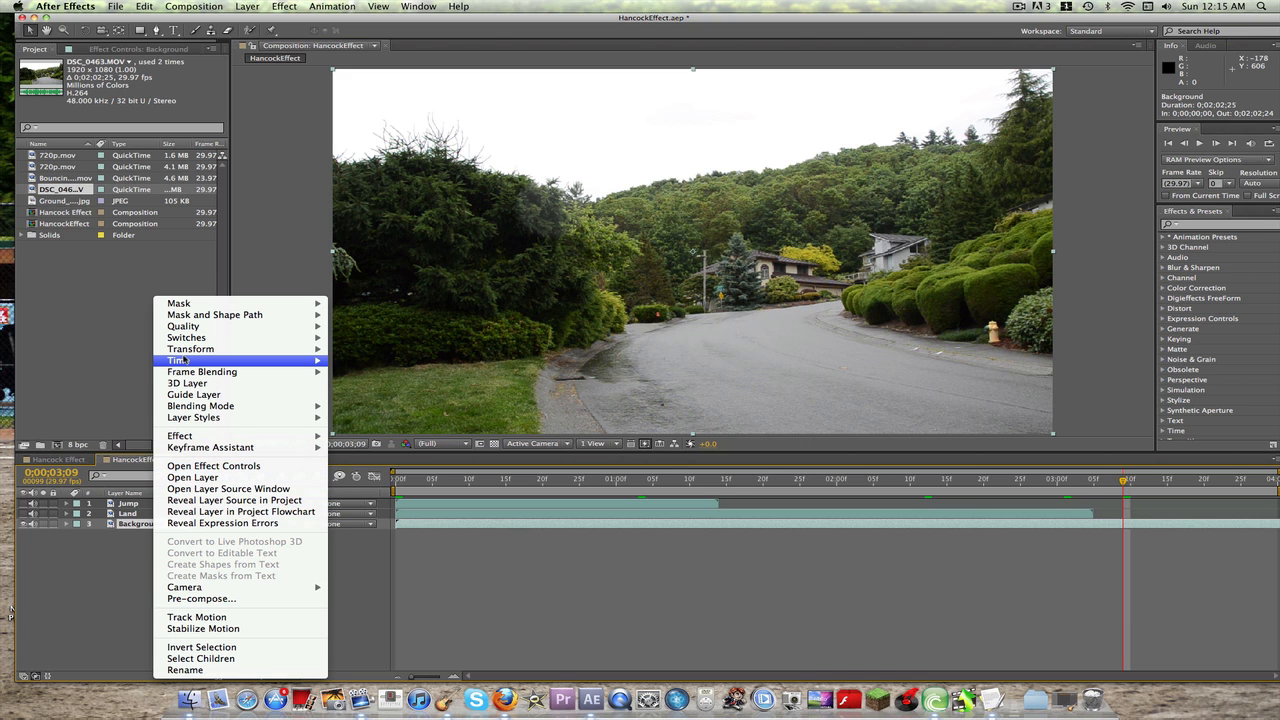
pyautogui.moveTo(186, 362)
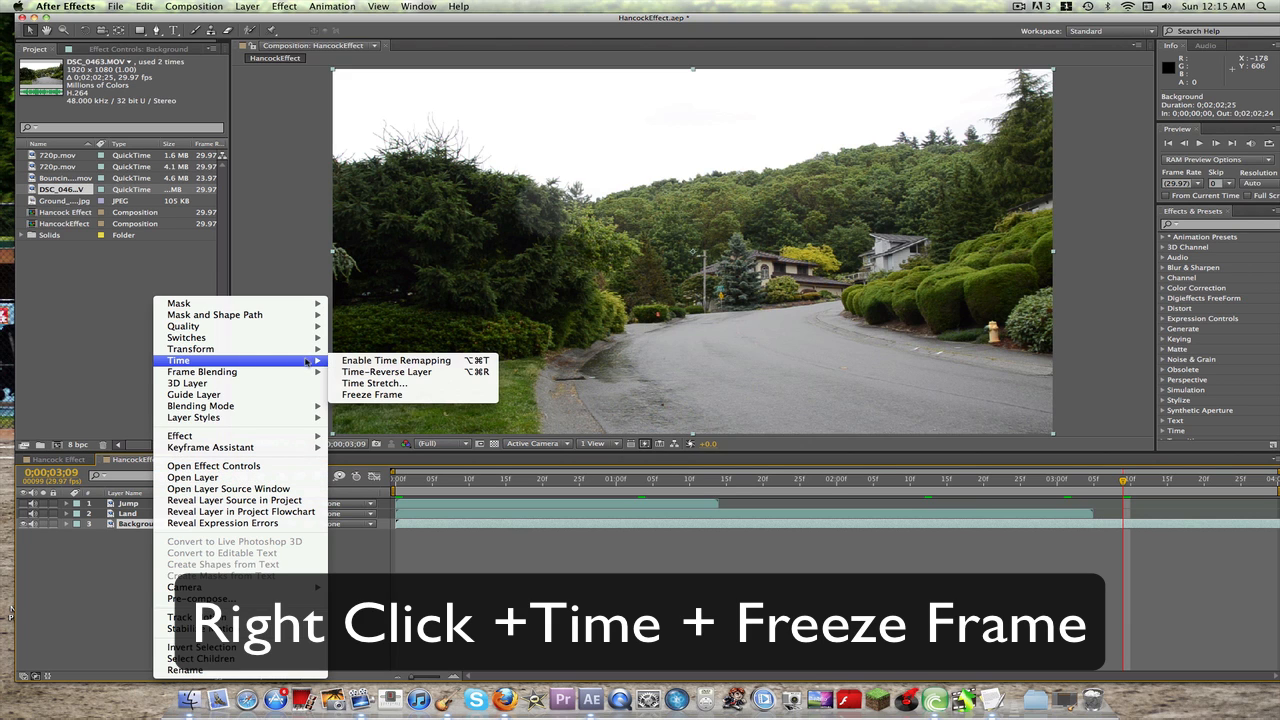
pyautogui.click(372, 394)
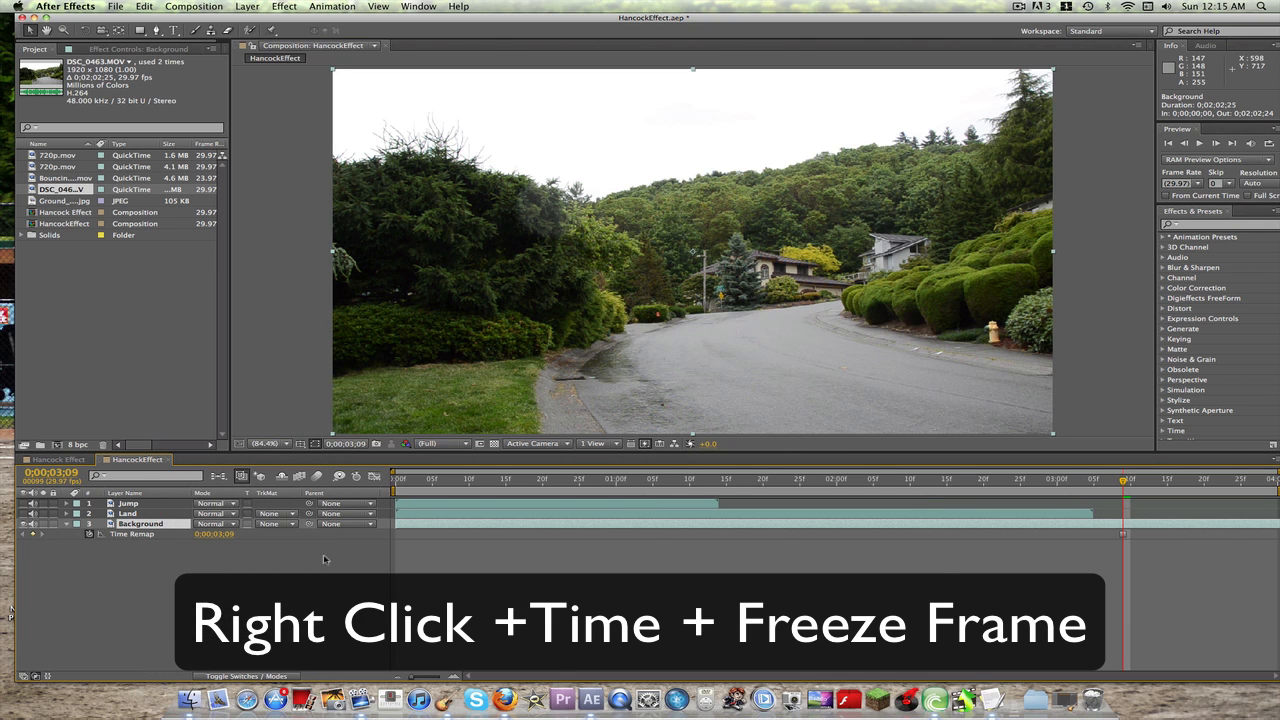
pyautogui.click(67, 524)
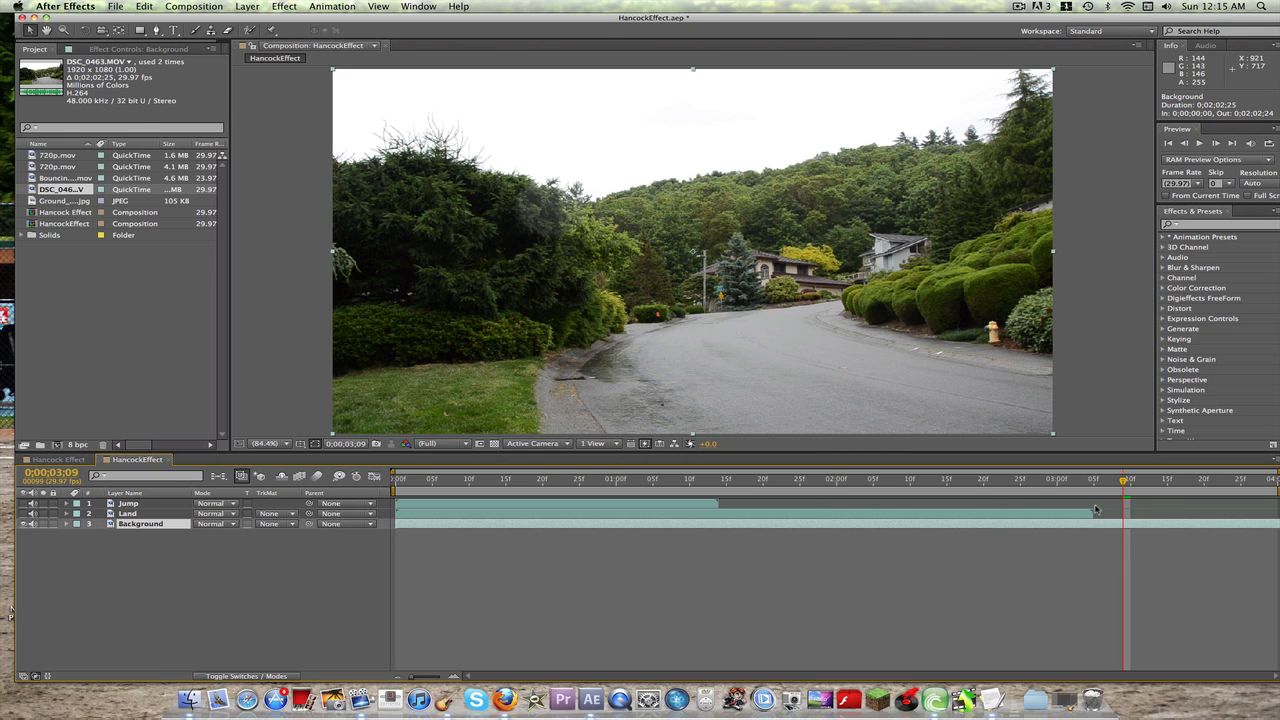
# Step: Return to the first frame and shift the Land layer to start at about 0;00;01;27
pyautogui.moveTo(1124, 481); pyautogui.dragTo(349, 475)
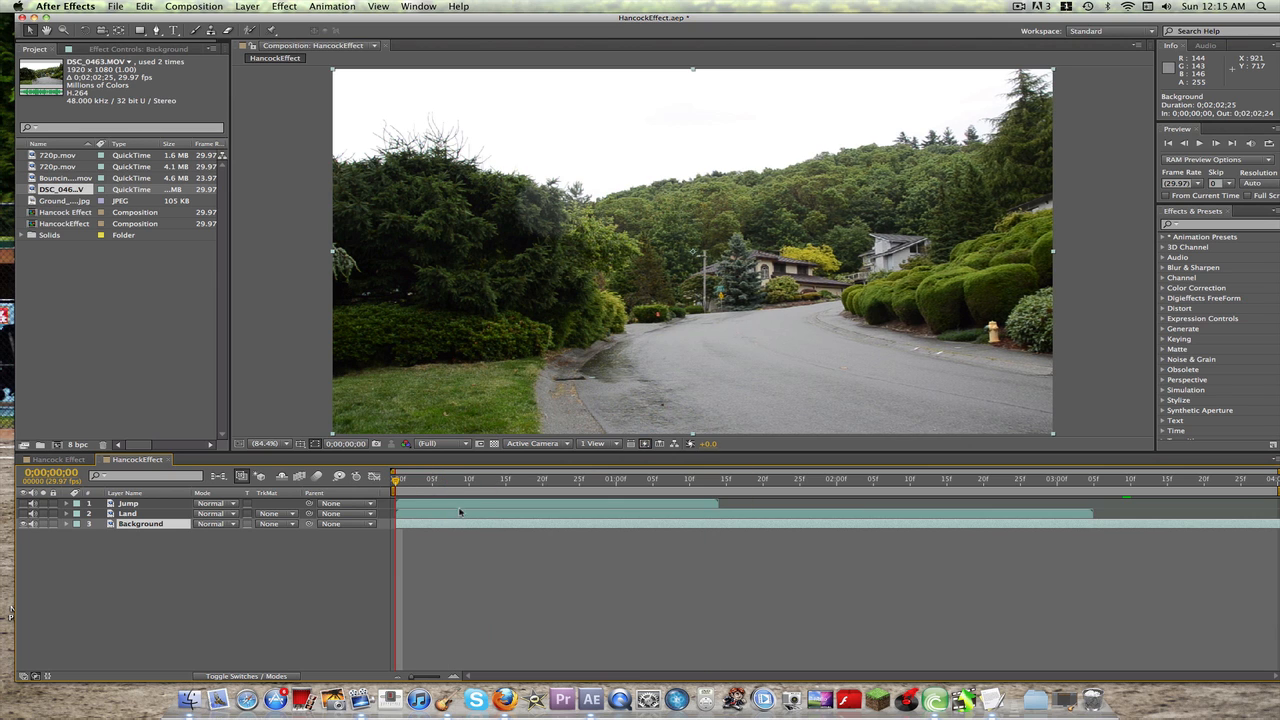
pyautogui.moveTo(456, 516); pyautogui.dragTo(878, 509)
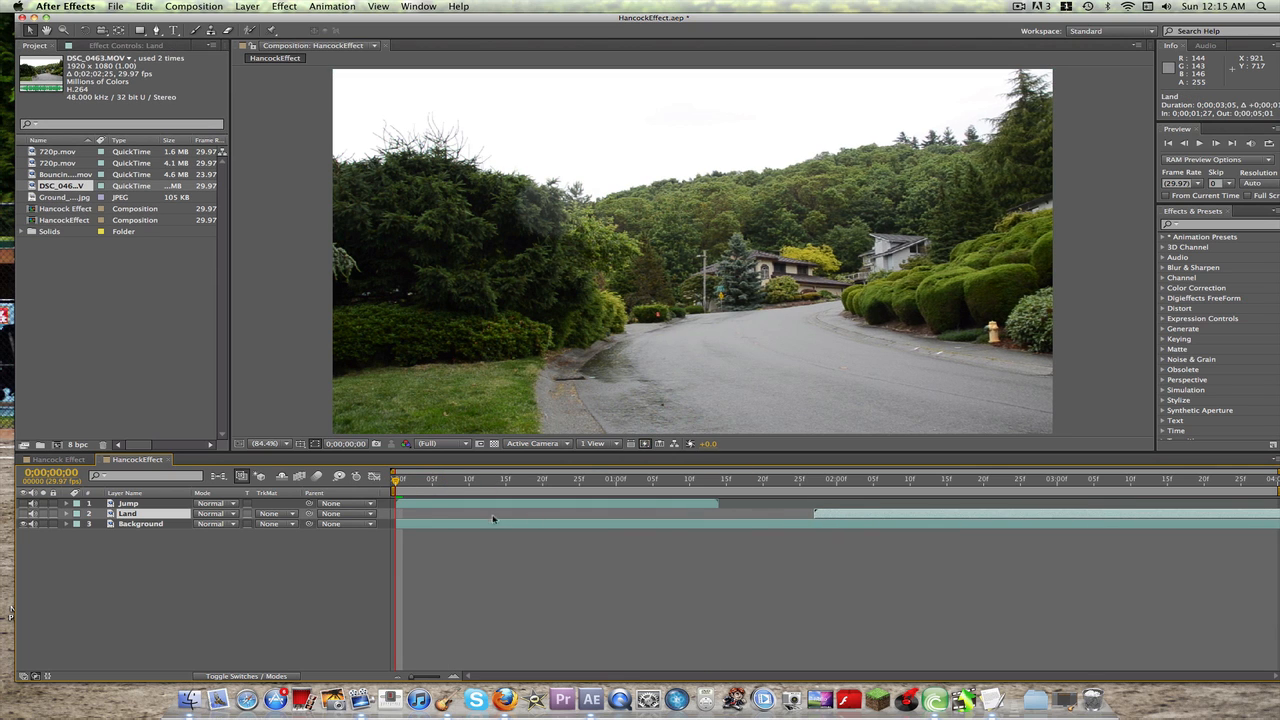
# Step: Make the Jump layer visible again and duplicate it
pyautogui.click(143, 505)
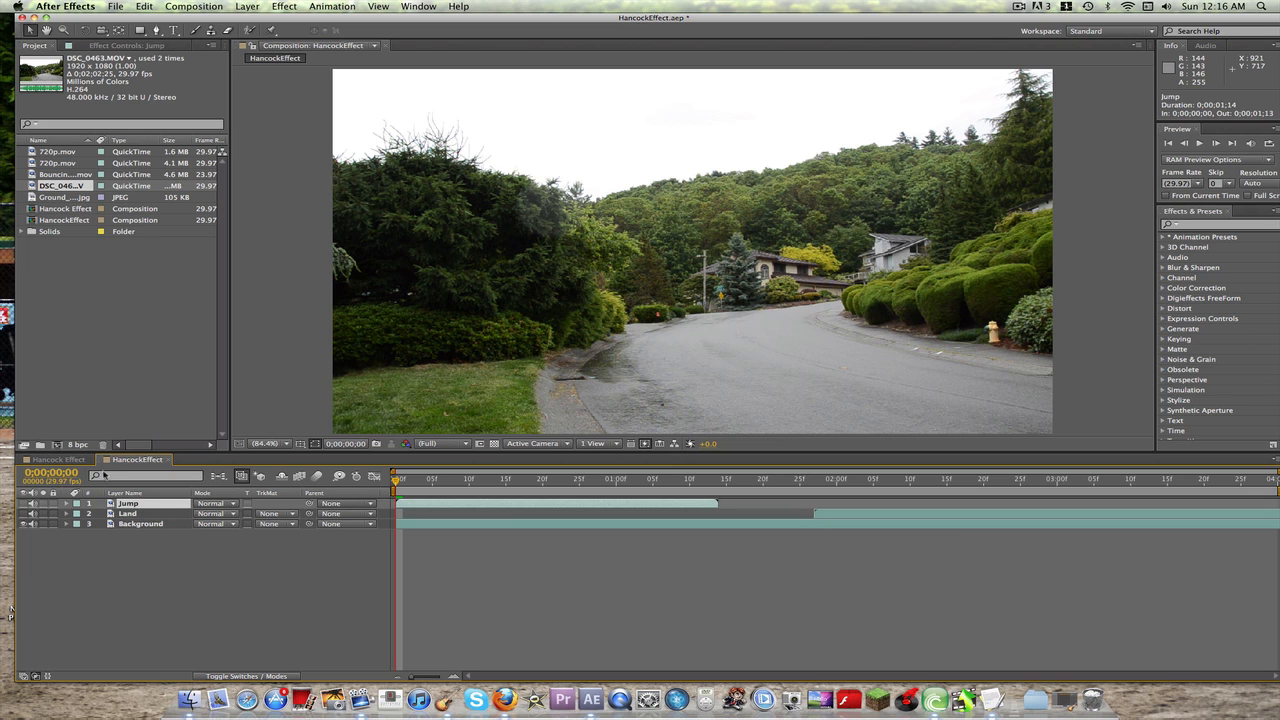
pyautogui.click(24, 503)
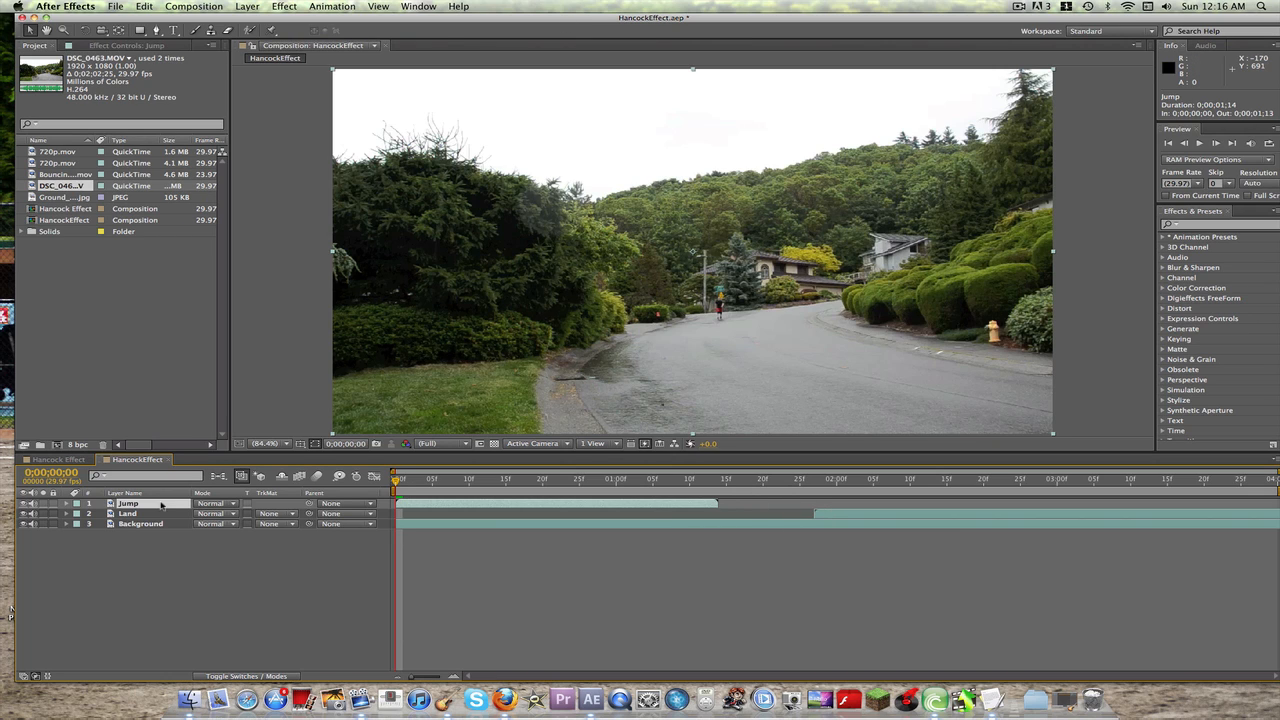
pyautogui.press('super+d')
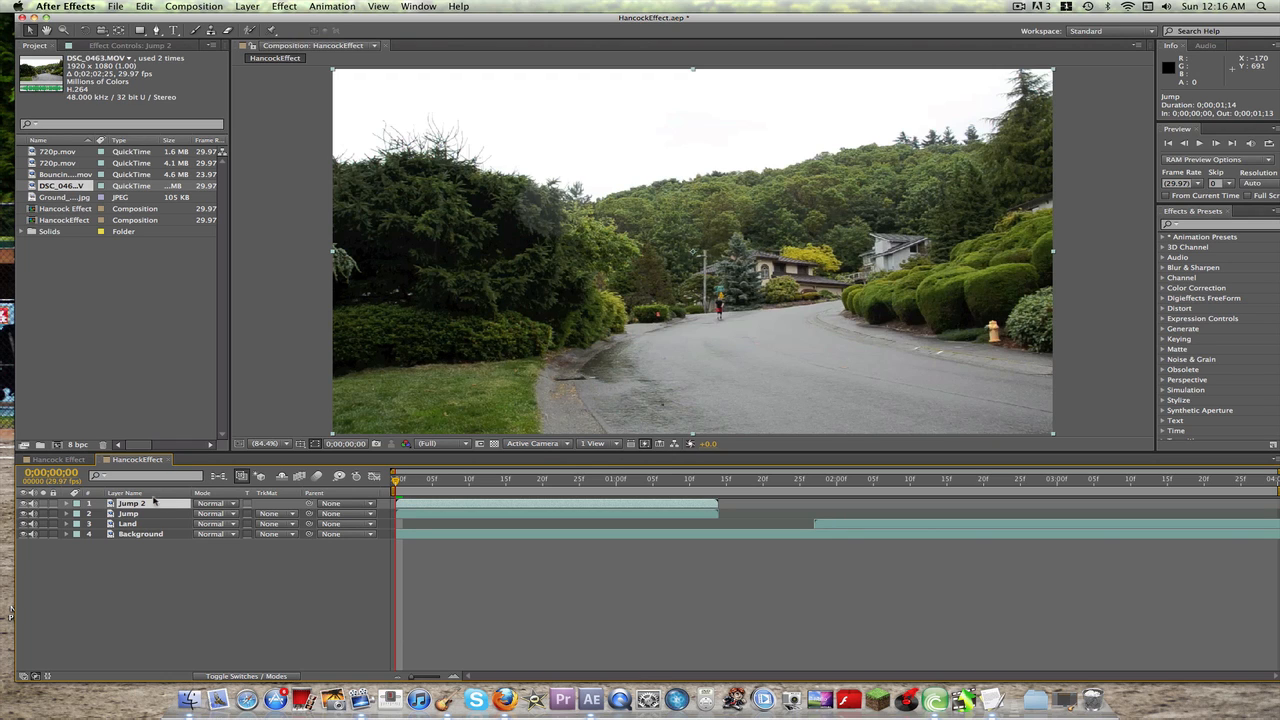
# Step: Freeze the Jump 2 layer at 0;00;00;25 and trim its start to that frame
pyautogui.moveTo(397, 480); pyautogui.dragTo(527, 480)
pyautogui.press('space')
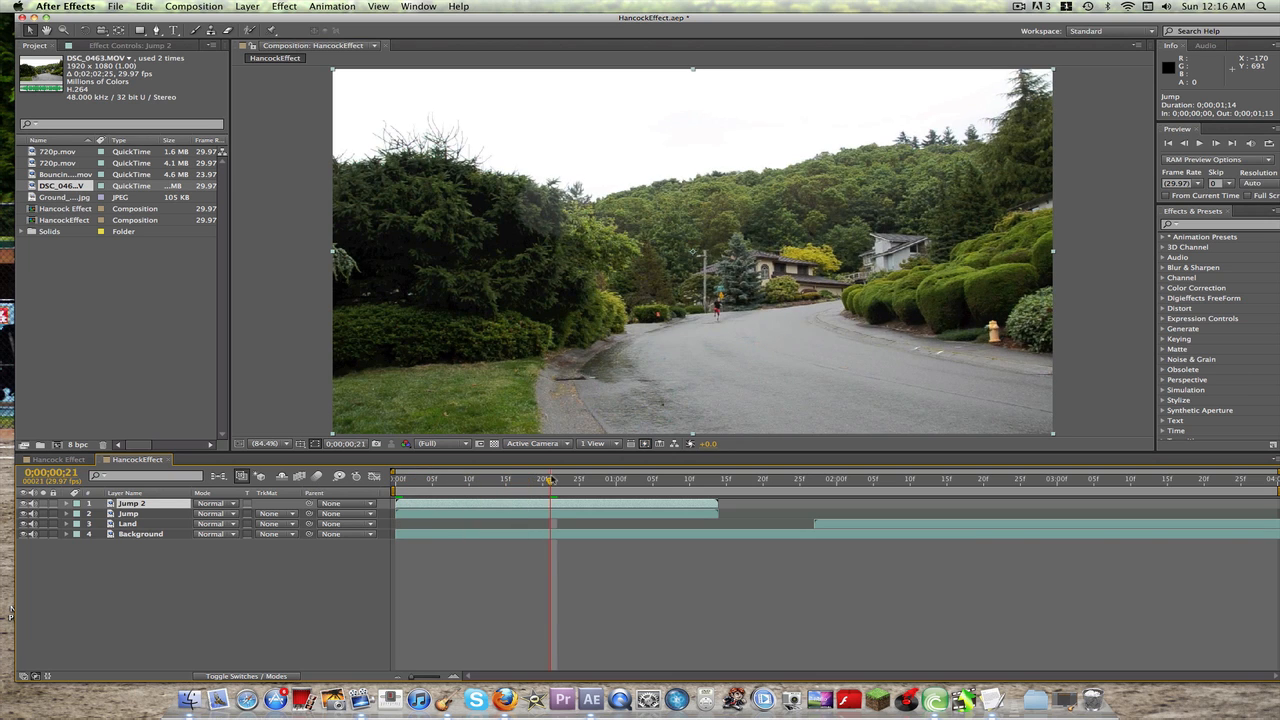
pyautogui.press('pageup')
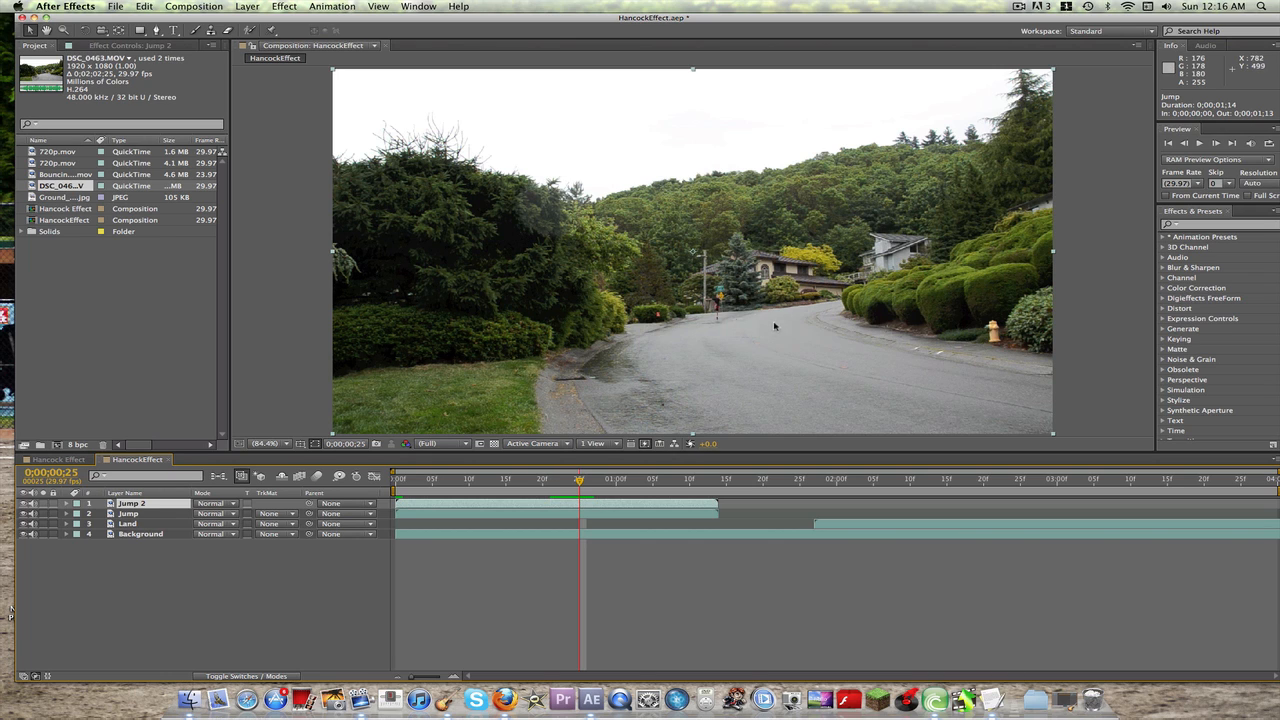
pyautogui.rightClick(143, 504)
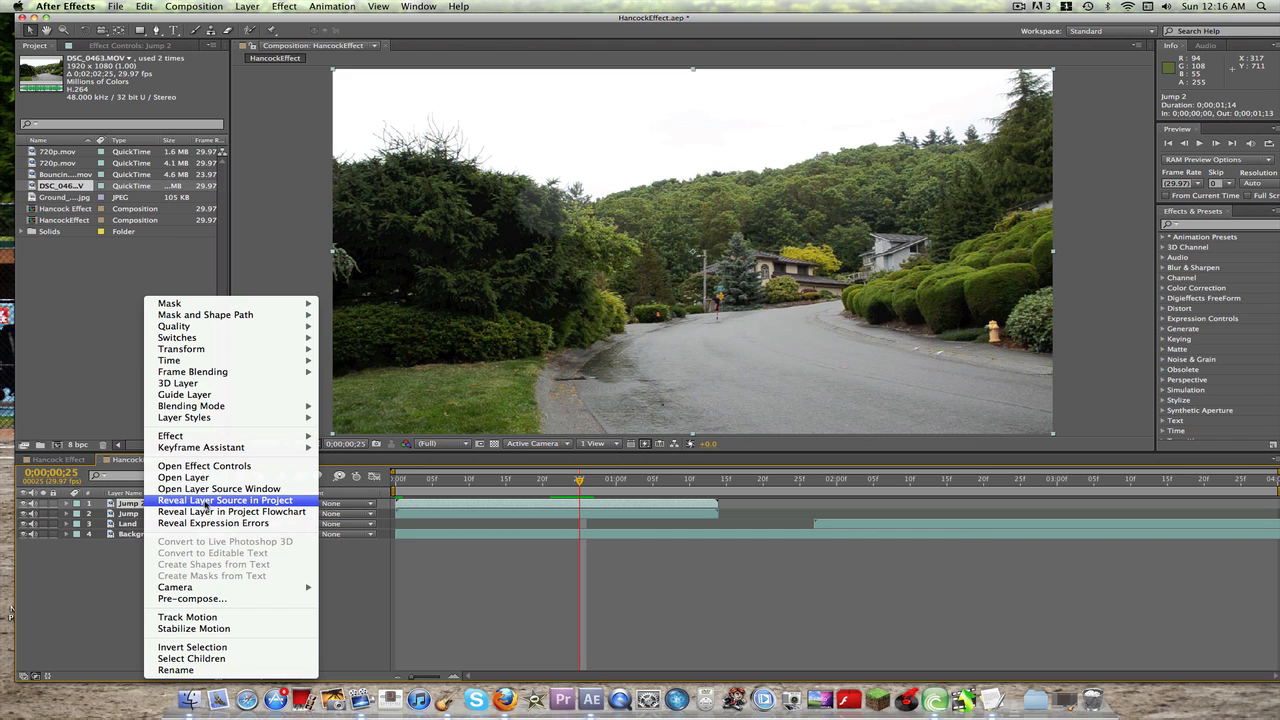
pyautogui.moveTo(230, 360)
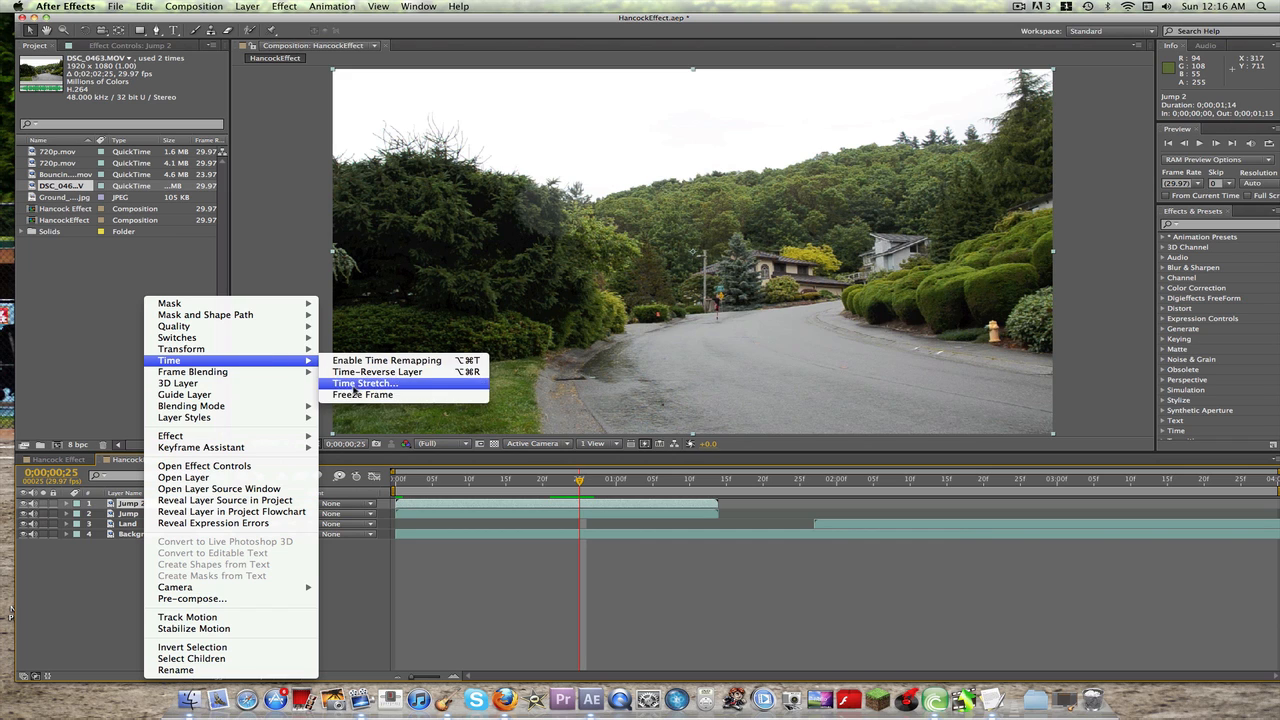
pyautogui.click(354, 396)
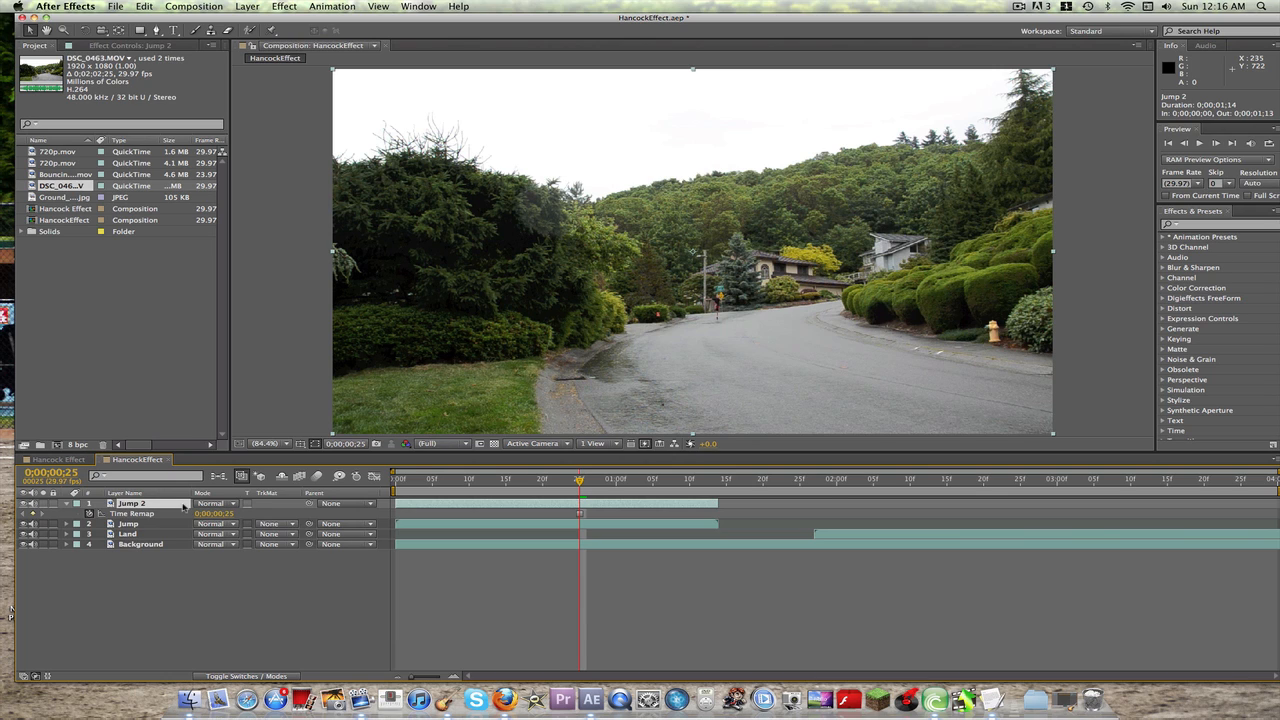
pyautogui.hotkey('alt', '[')
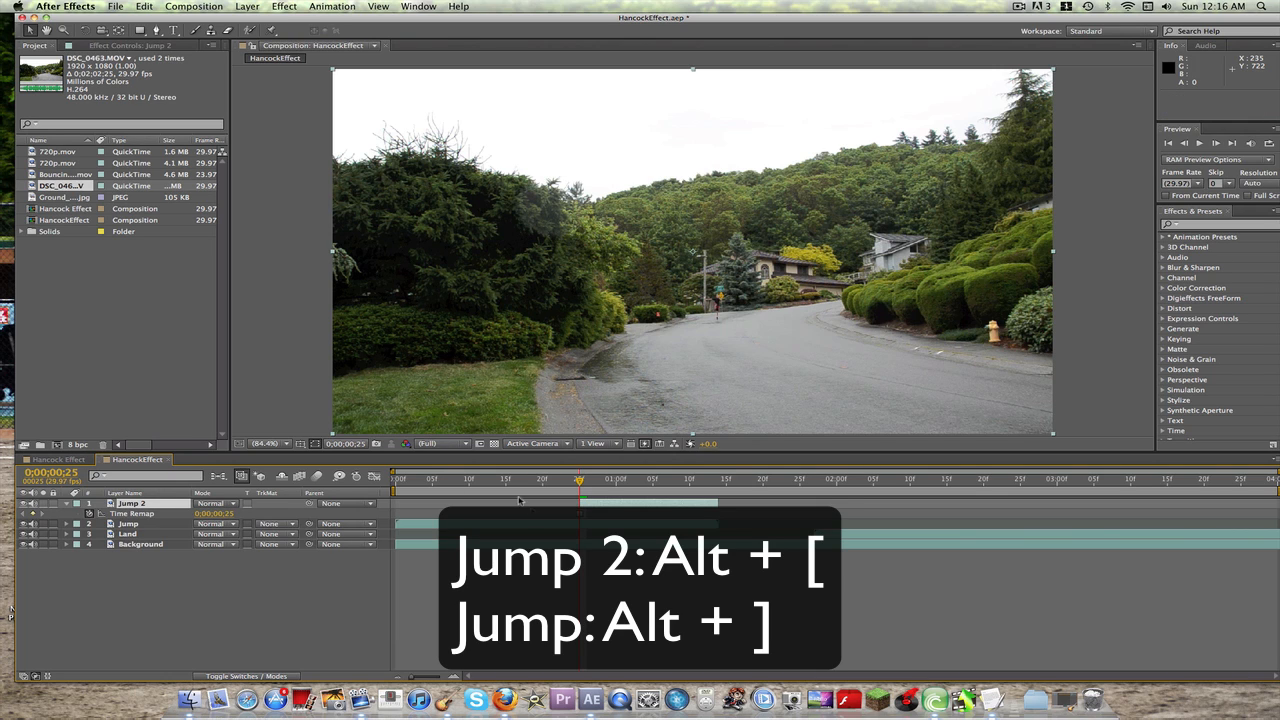
# Step: Trim the end of the Jump layer at 0;00;00;25 and collapse the Jump 2 layer's properties
pyautogui.click(161, 526)
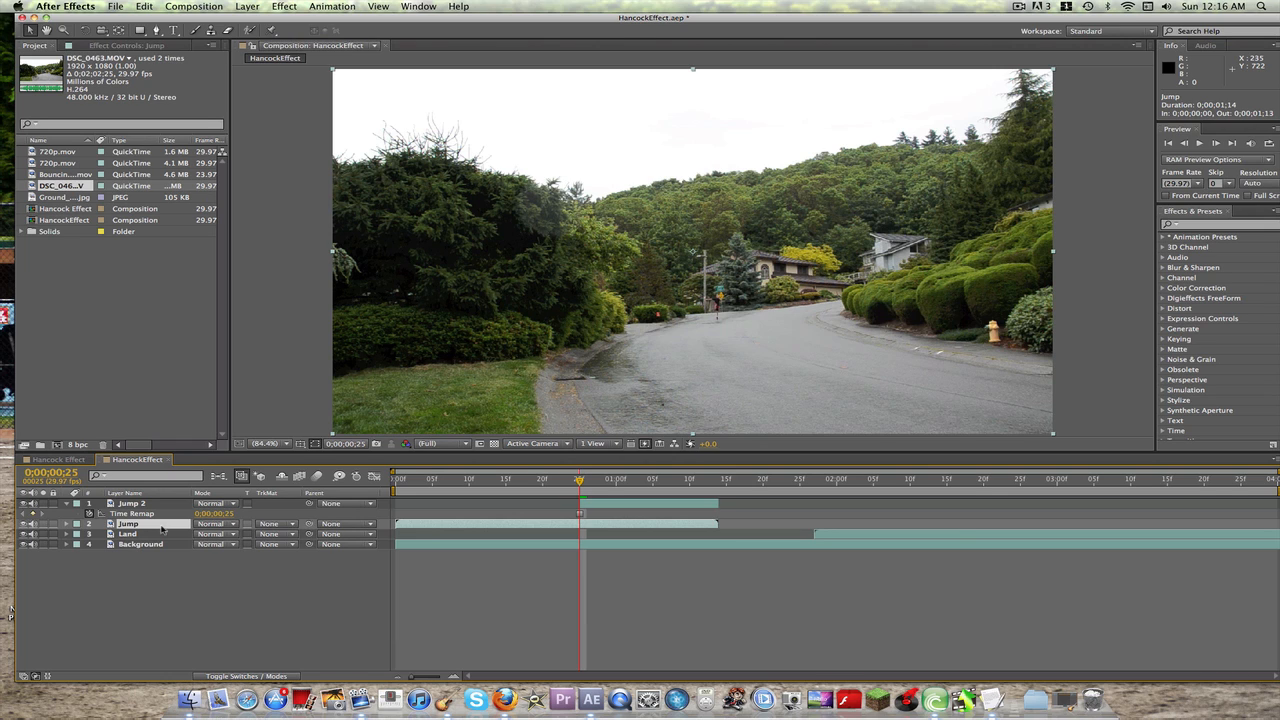
pyautogui.hotkey('alt', ']')
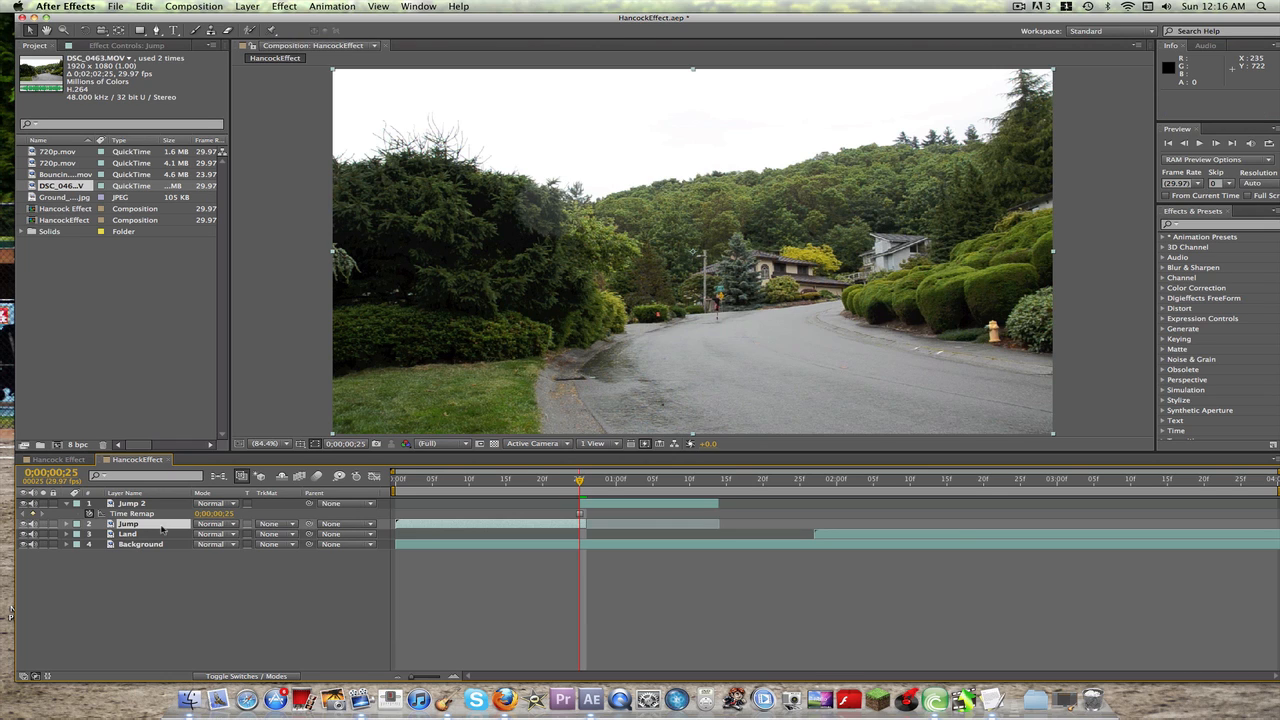
pyautogui.click(66, 504)
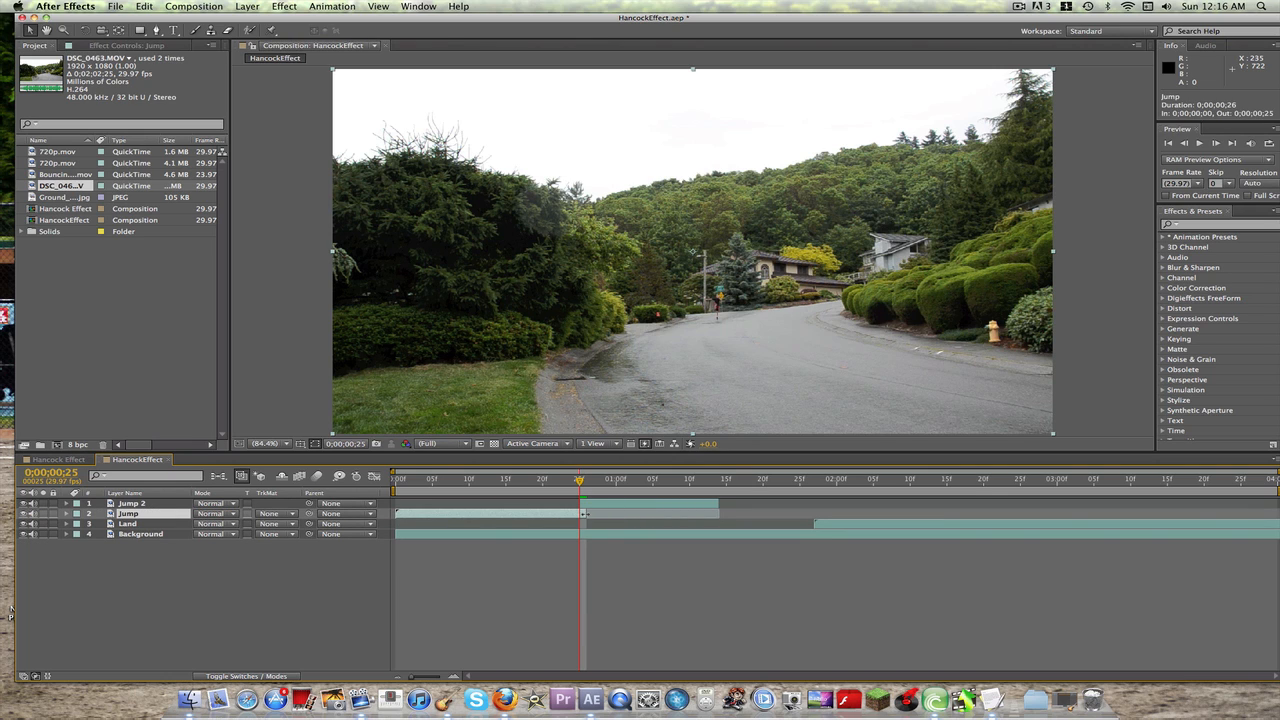
# Step: Preview the trimmed jump and its freeze frame from the first frame
pyautogui.moveTo(577, 483); pyautogui.dragTo(302, 475)
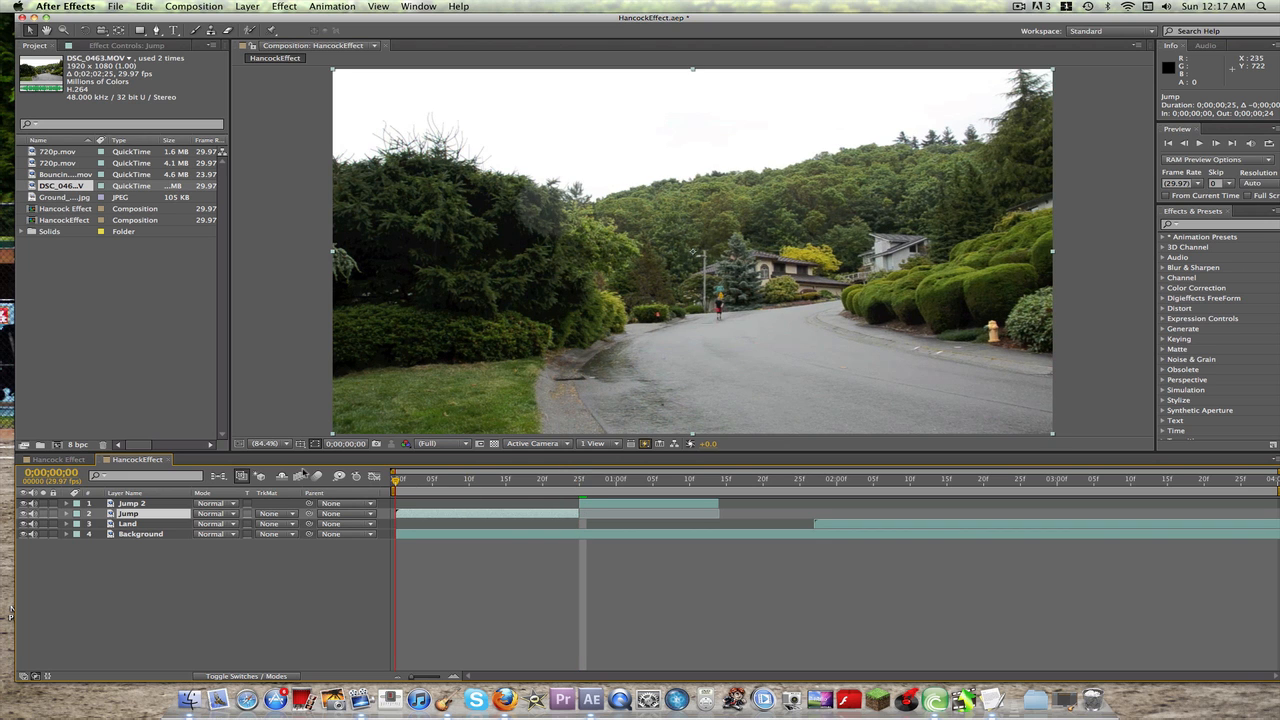
pyautogui.press('space')
pyautogui.press('space')
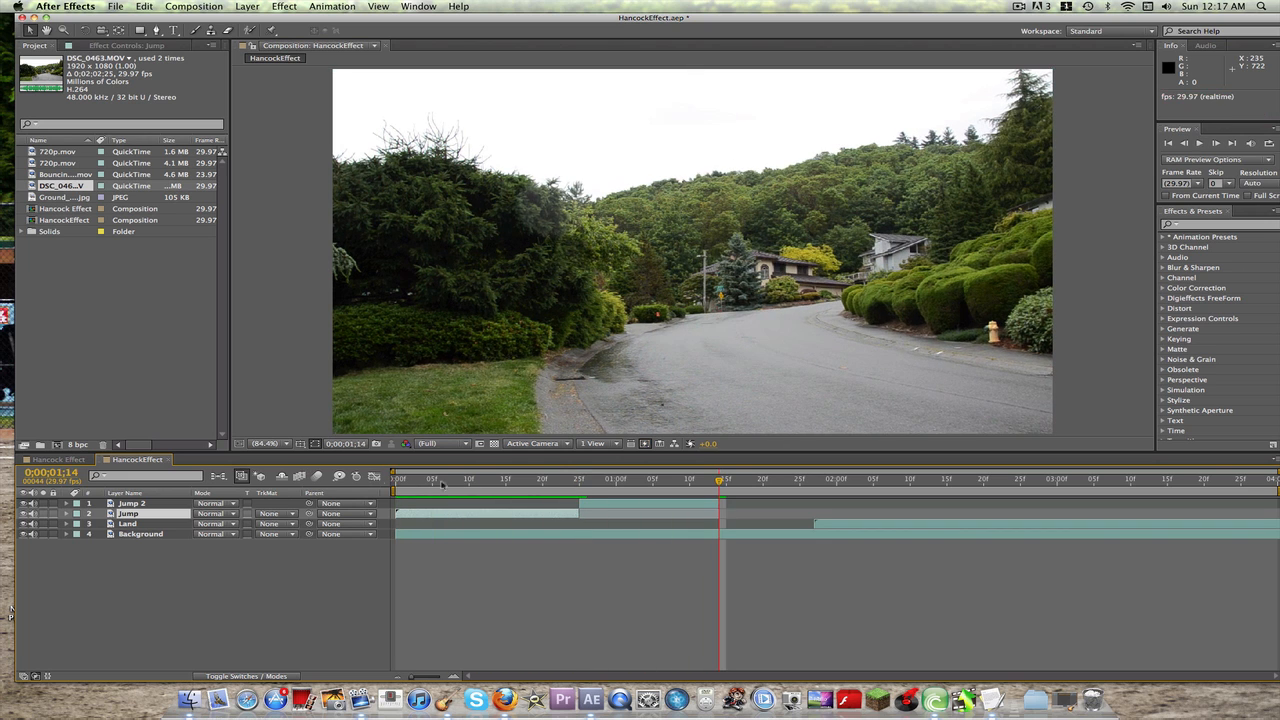
# Step: Draw a closed Pen mask tightly around the jumping person on the Jump 2 layer at 0;00;00;25, working at 400% magnification
pyautogui.moveTo(717, 482); pyautogui.dragTo(578, 479)
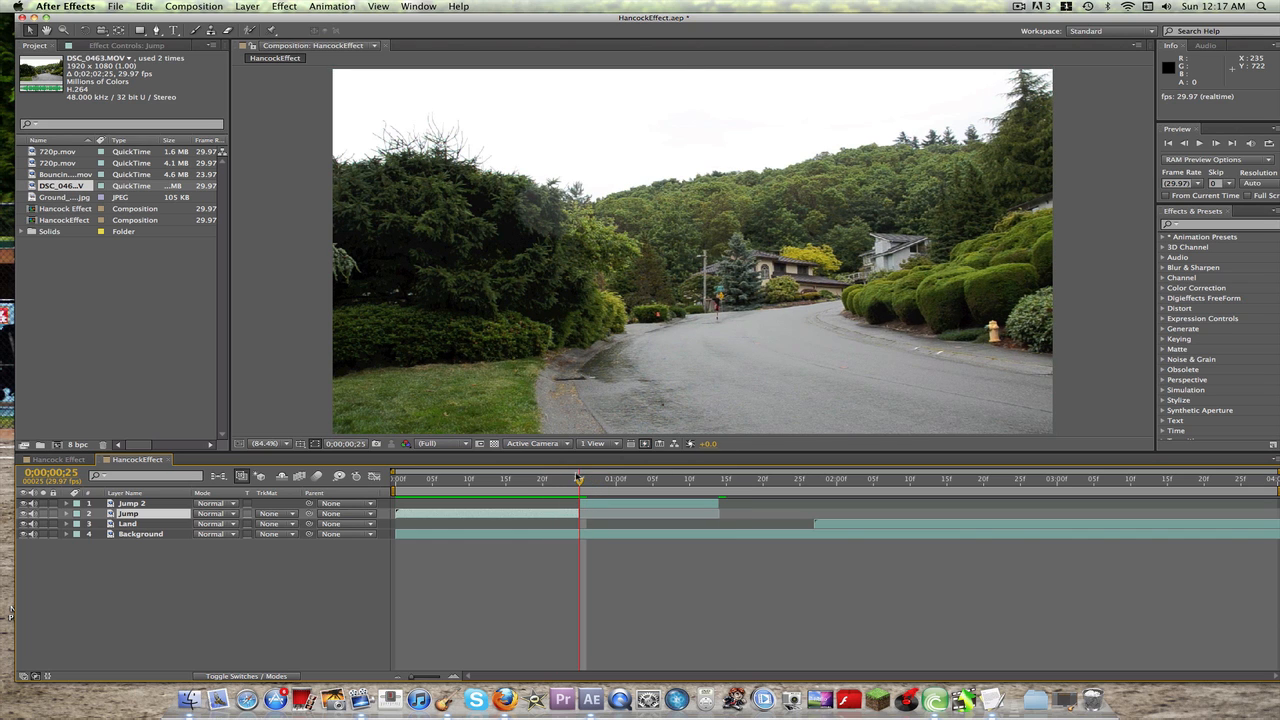
pyautogui.click(152, 504)
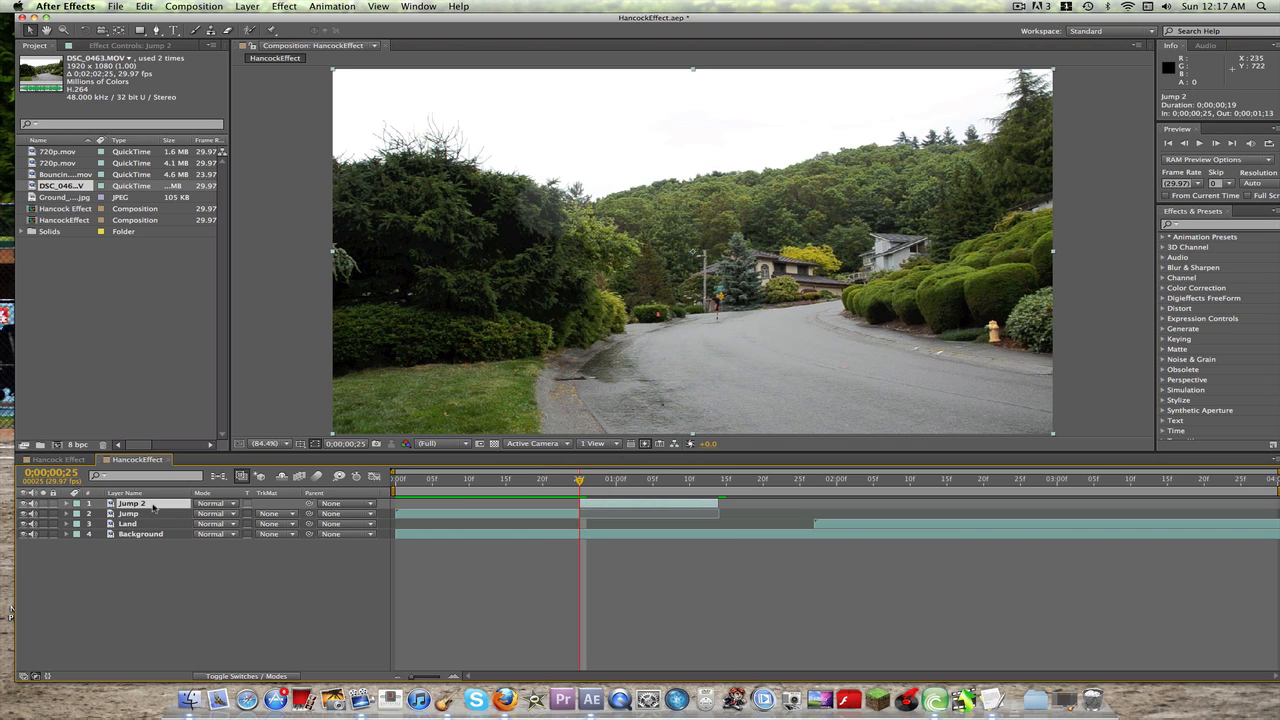
pyautogui.scroll(2, 718, 335)
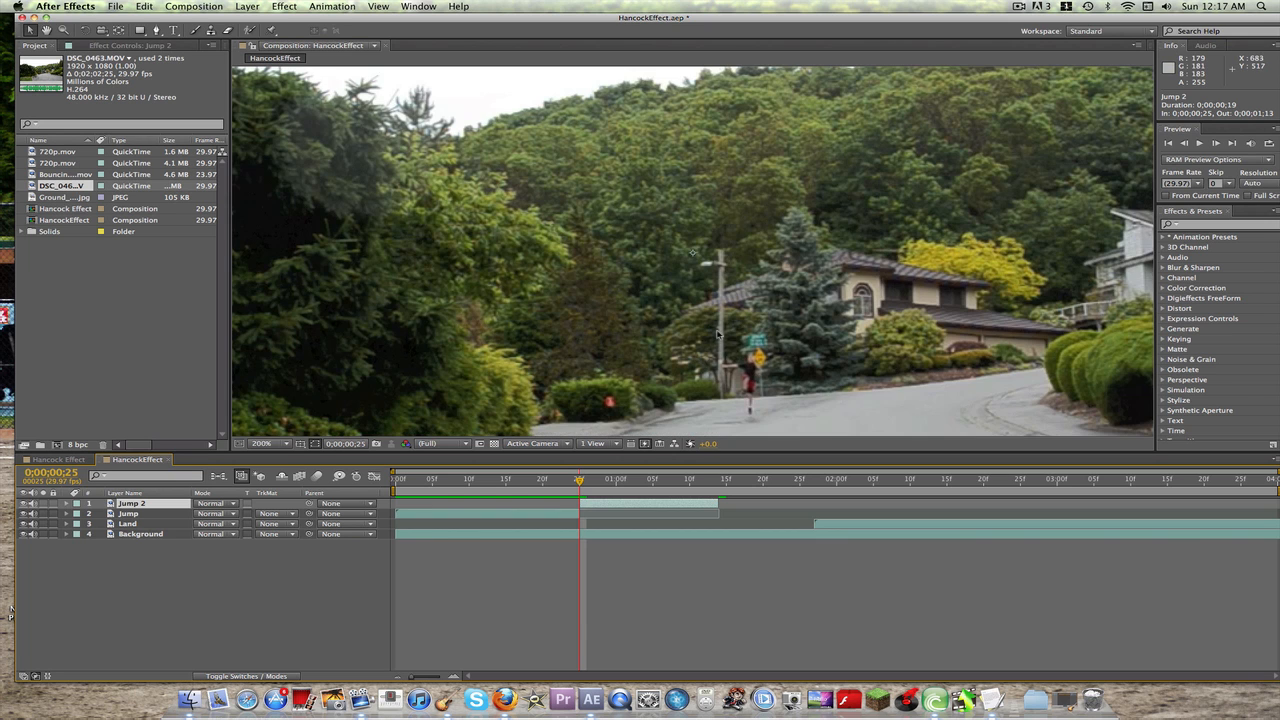
pyautogui.scroll(4, 717, 335)
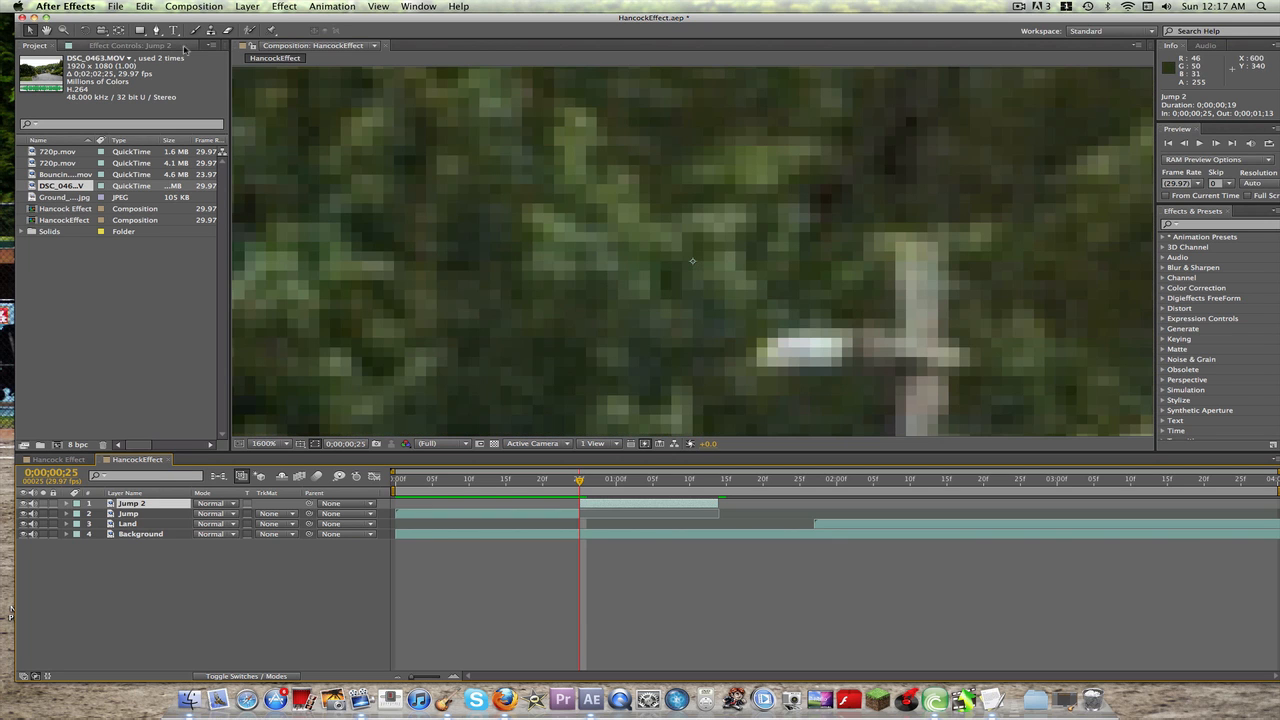
pyautogui.click(263, 443)
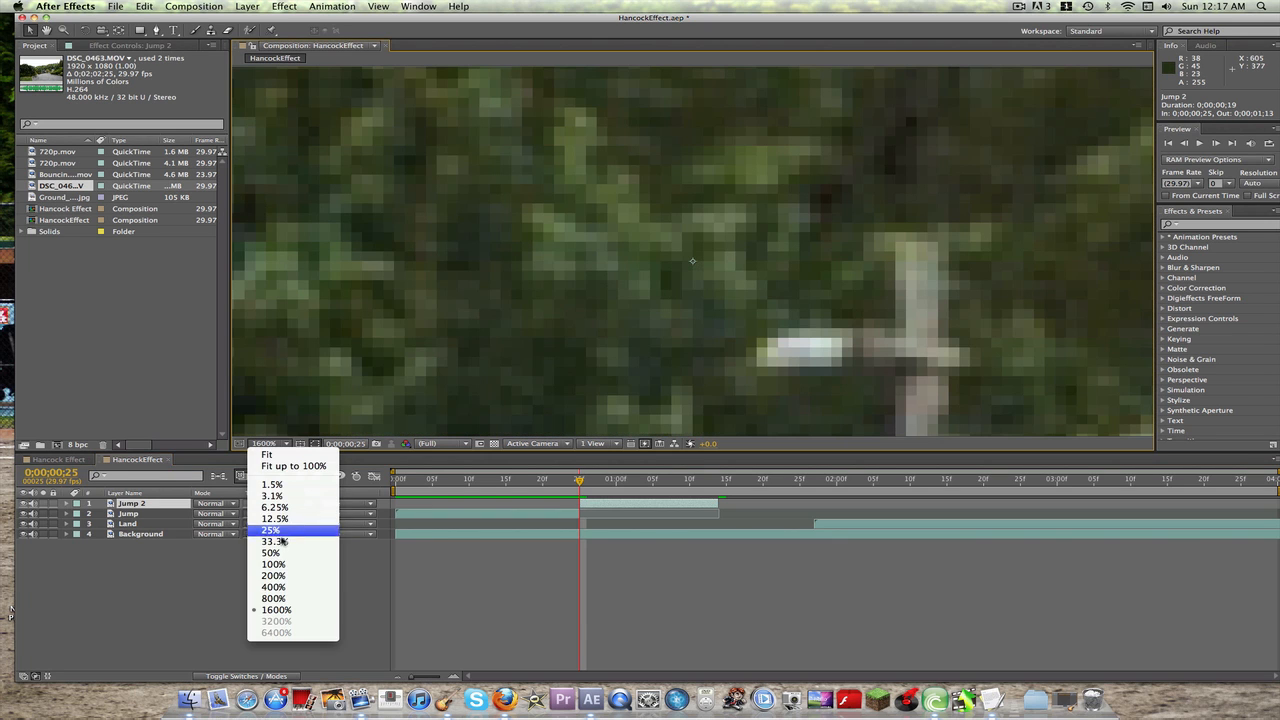
pyautogui.click(282, 590)
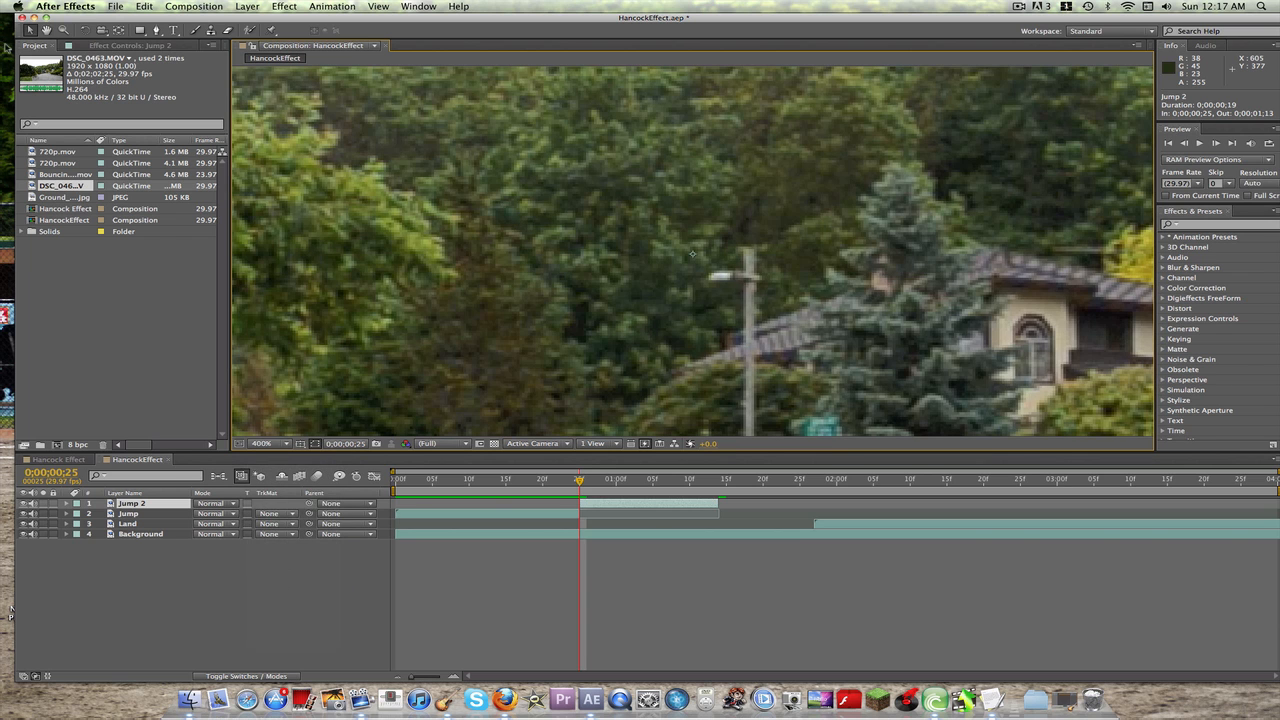
pyautogui.moveTo(662, 241); pyautogui.dragTo(554, 30)
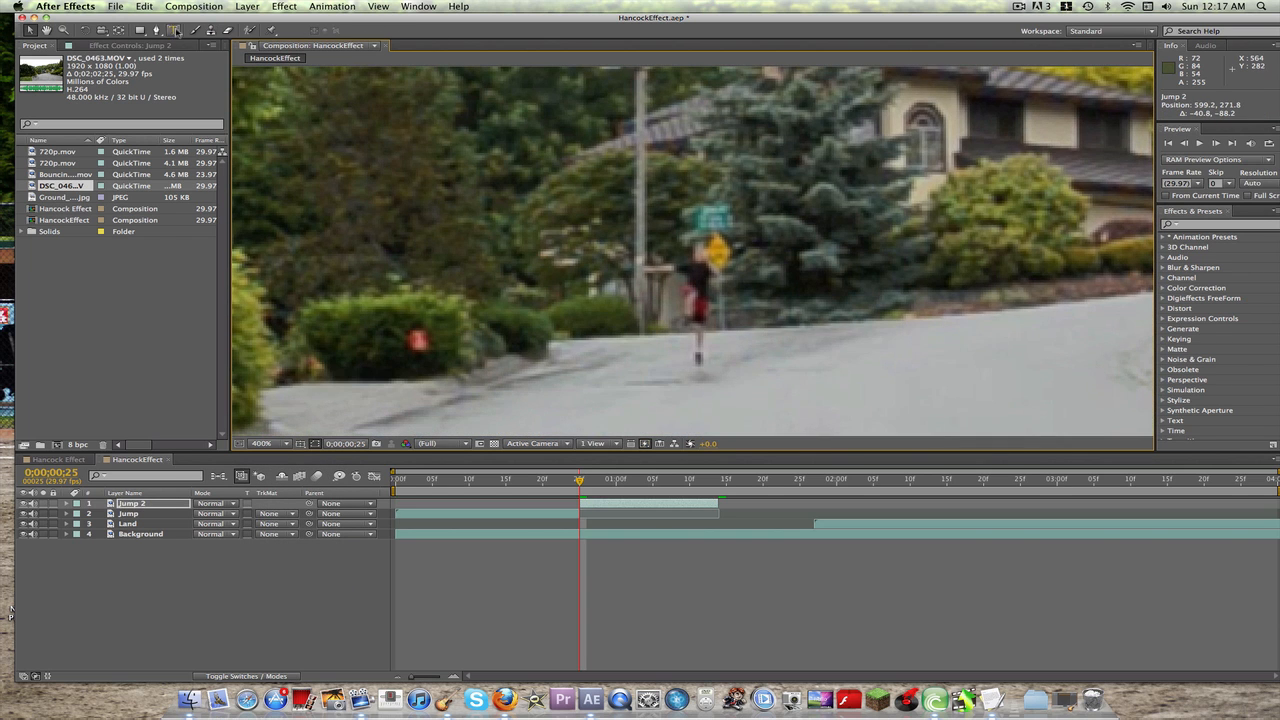
pyautogui.click(156, 30)
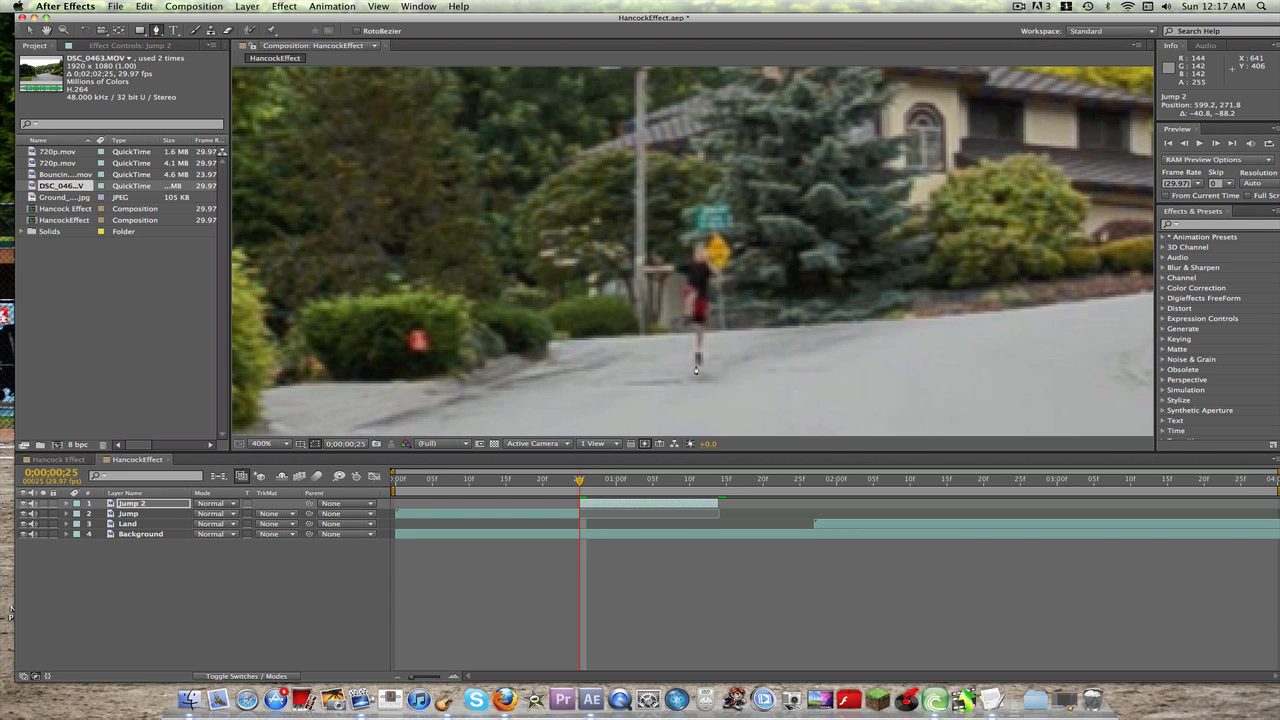
pyautogui.click(694, 366)
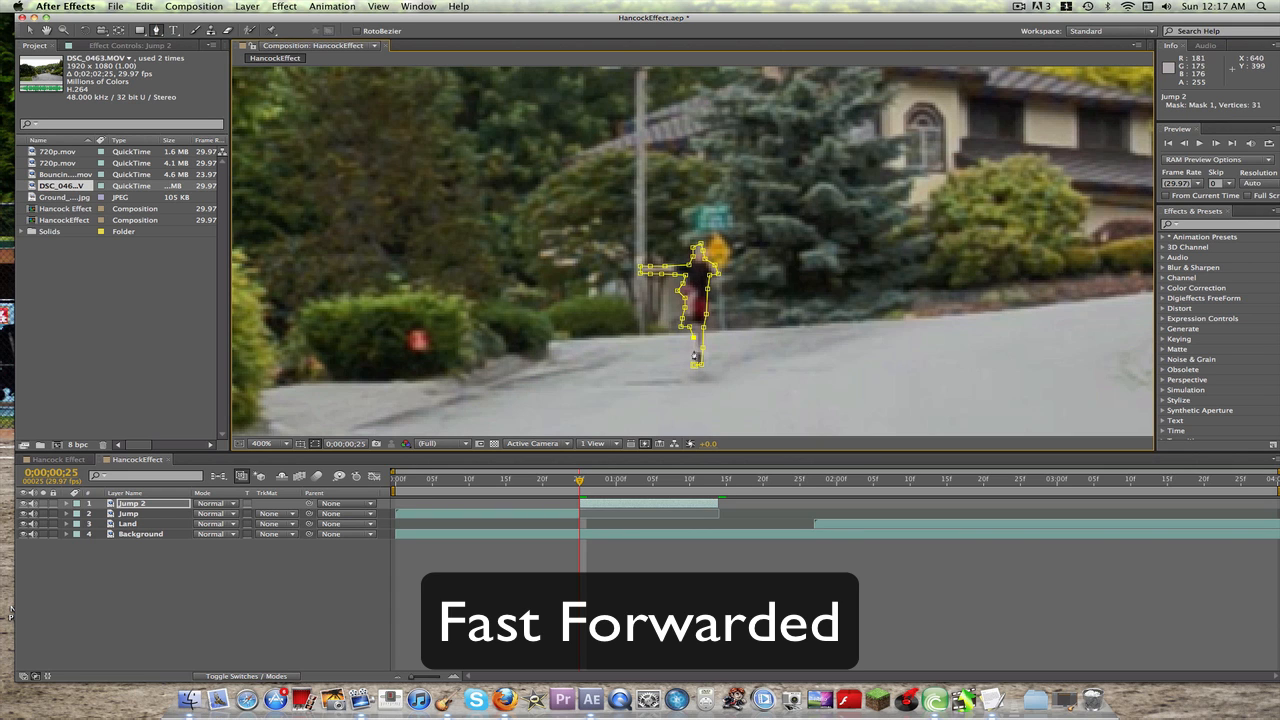
pyautogui.click(694, 350)
pyautogui.click(695, 365)
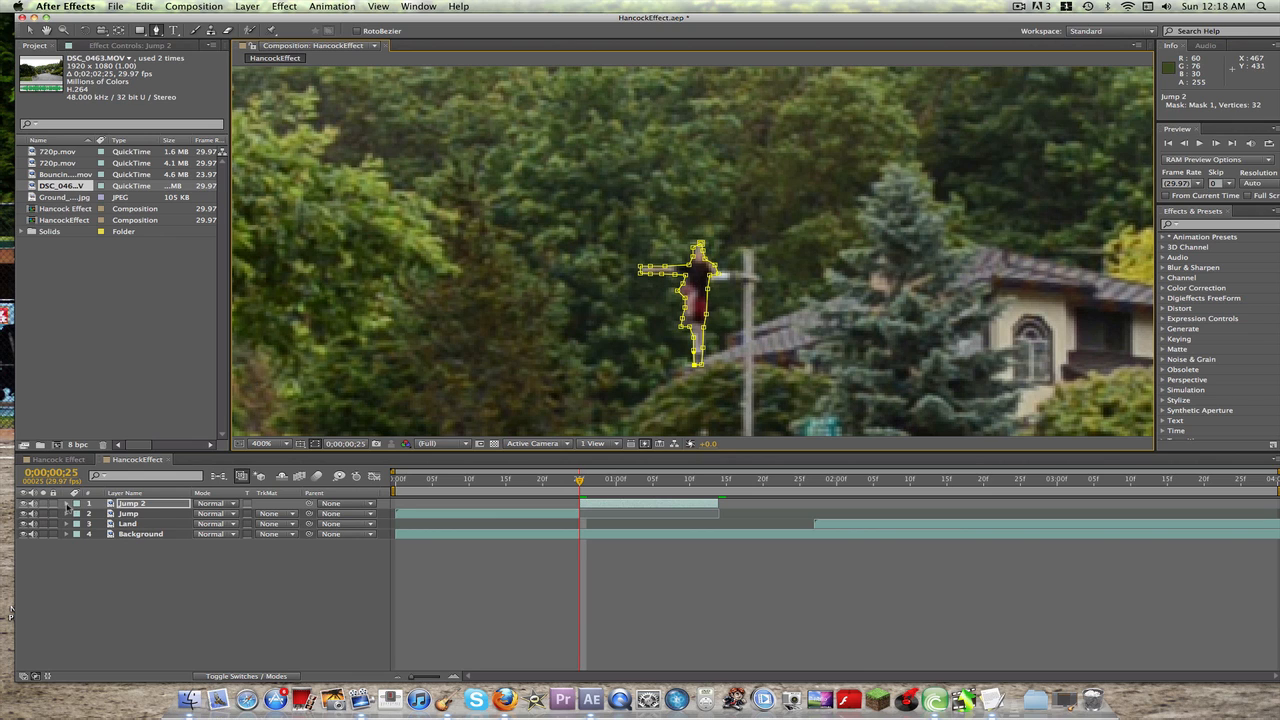
# Step: Set the Jump 2 layer's position to 640, 360 to match the Jump layer, and collapse both layers' properties
pyautogui.press('p')
pyautogui.click(128, 524)
pyautogui.press('p')
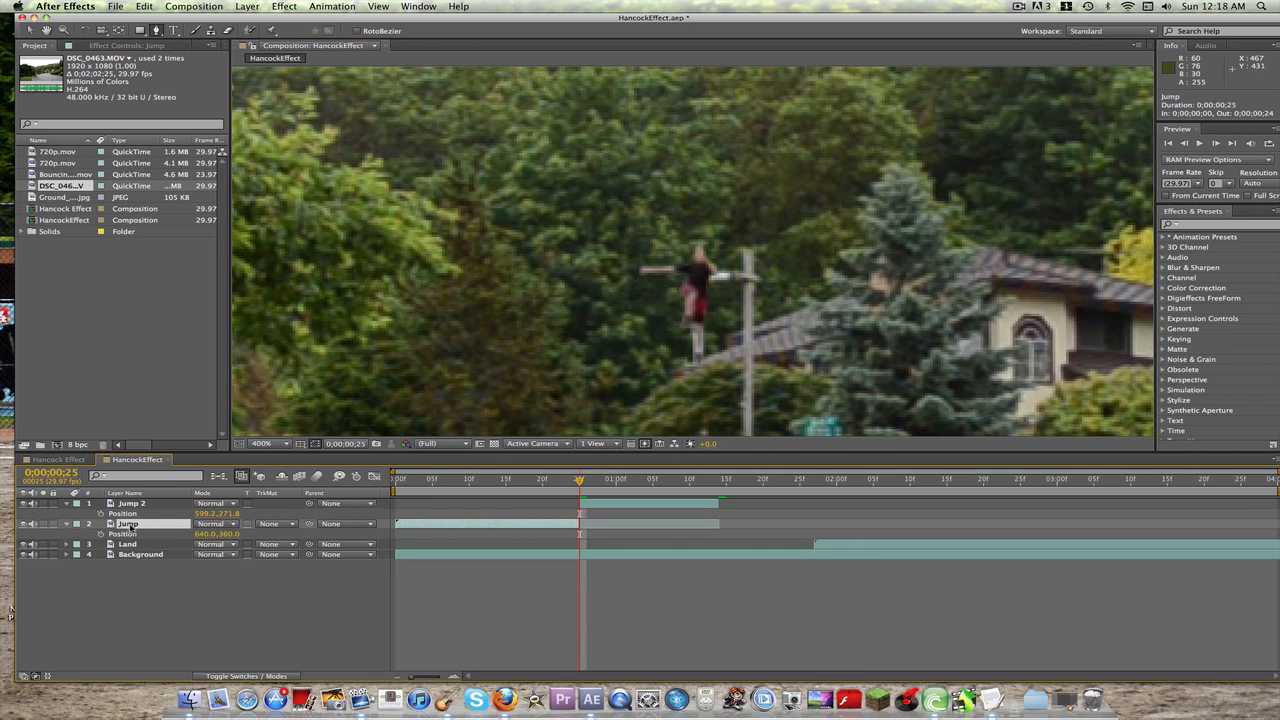
pyautogui.click(203, 514)
pyautogui.write('640')
pyautogui.press('Tab')
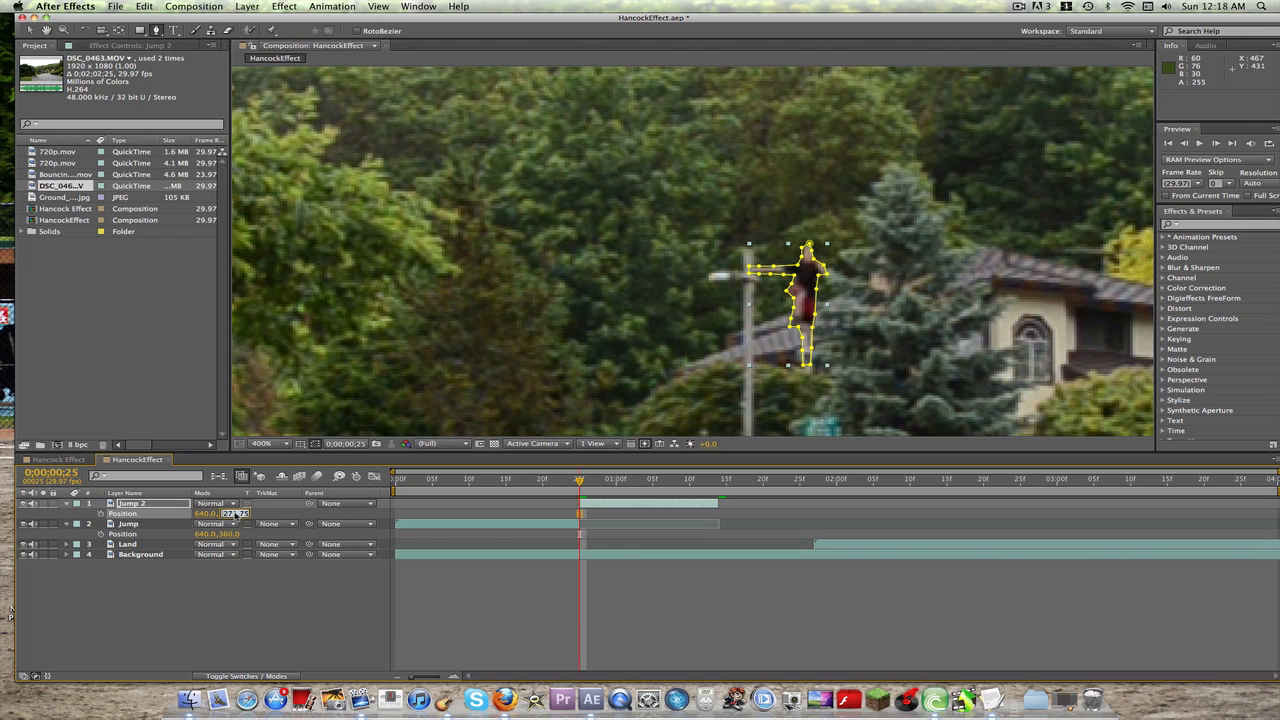
pyautogui.write('360')
pyautogui.press('Return')
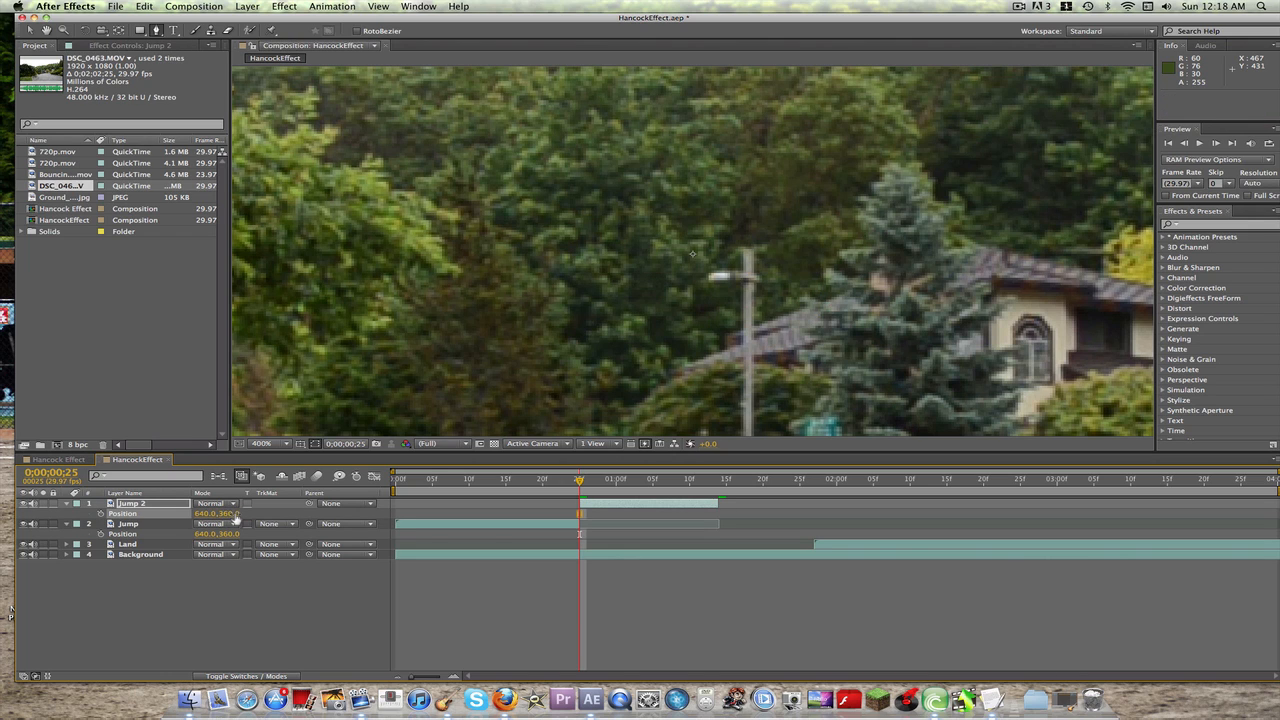
pyautogui.click(67, 503)
pyautogui.click(67, 513)
pyautogui.click(103, 591)
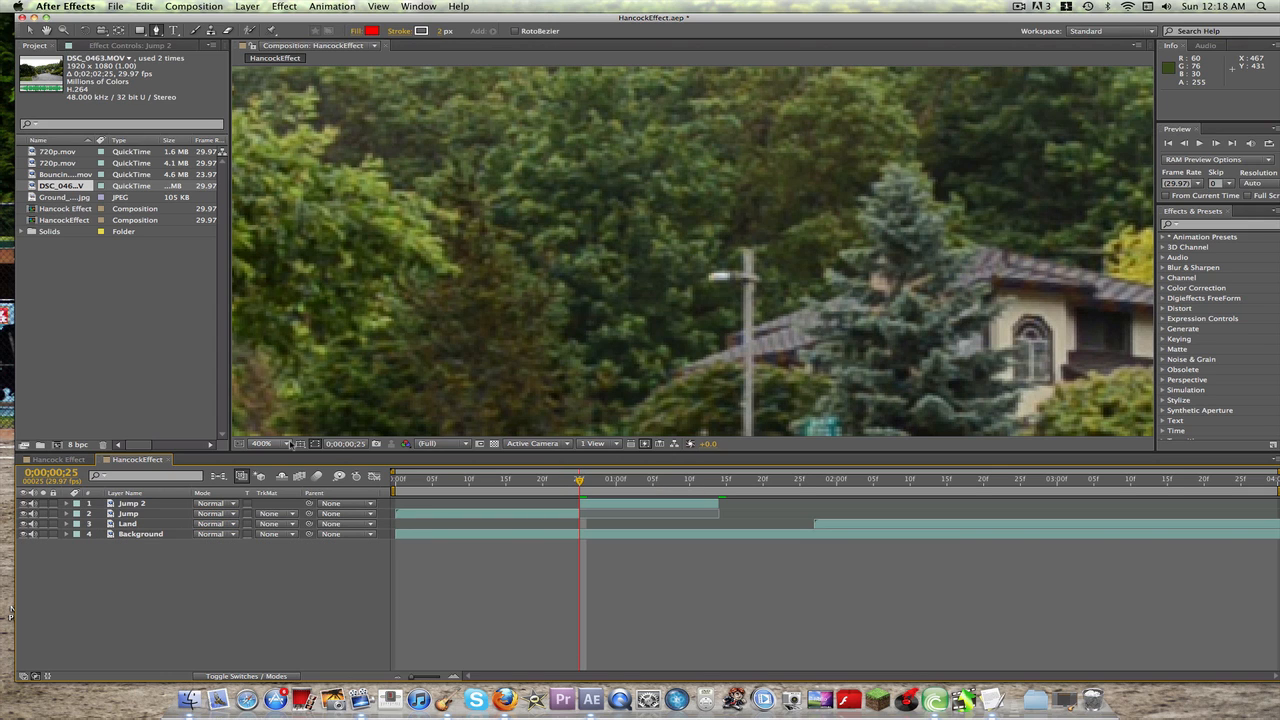
# Step: Fit the composition in the viewer and start position keyframing on the Jump 2 layer at 0;00;00;25
pyautogui.click(285, 447)
pyautogui.click(295, 464)
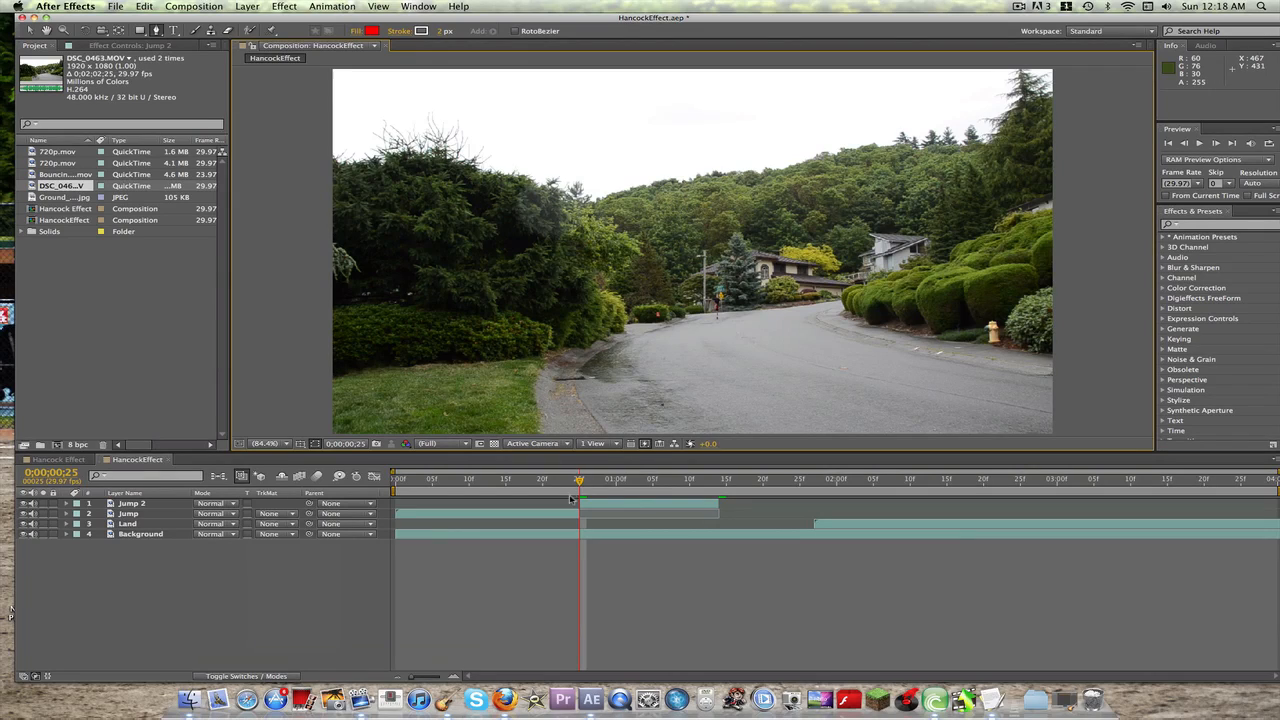
pyautogui.moveTo(580, 483)
pyautogui.mouseDown()
pyautogui.moveTo(514, 483)
pyautogui.moveTo(580, 483)
pyautogui.mouseUp()
pyautogui.click(159, 505)
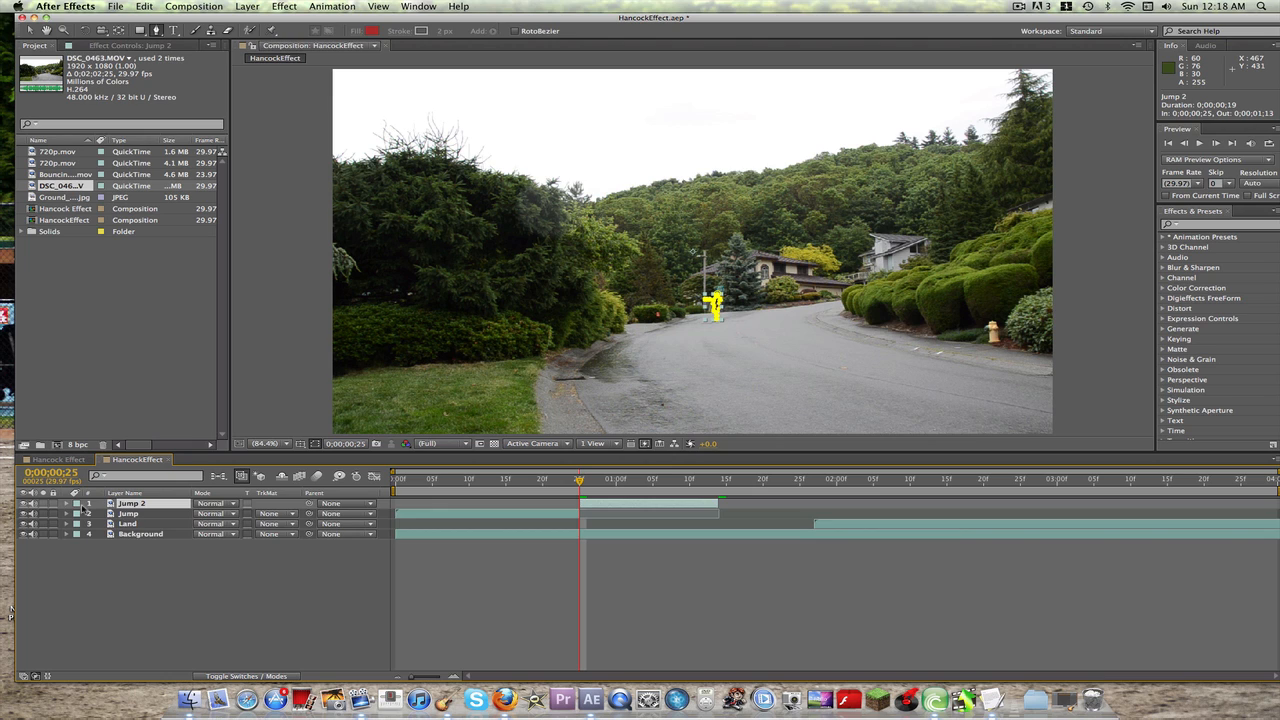
pyautogui.press('p')
pyautogui.click(99, 514)
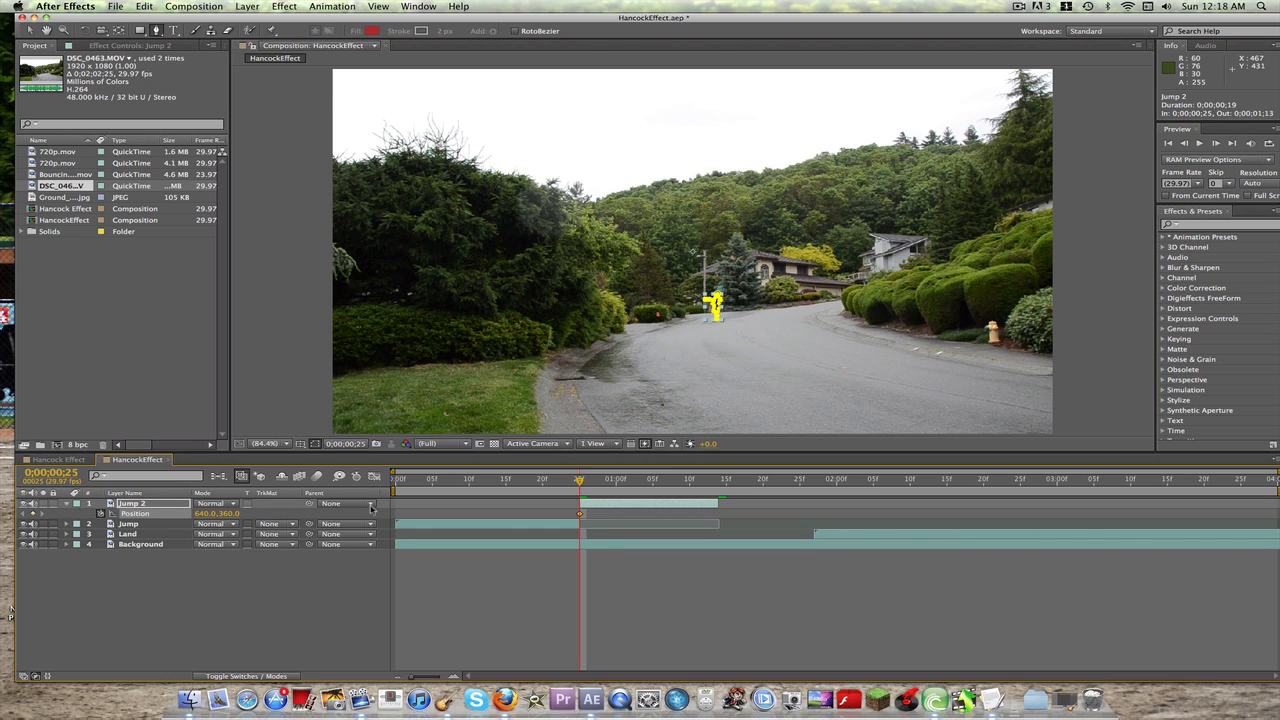
# Step: Keyframe the Jump 2 layer's position at 0;00;01;01 to 640, -148, moving the masked person just above the frame
pyautogui.press('pagedown')
pyautogui.press('pagedown')
pyautogui.press('pagedown')
pyautogui.press('pagedown')
pyautogui.press('pagedown')
pyautogui.press('pagedown')
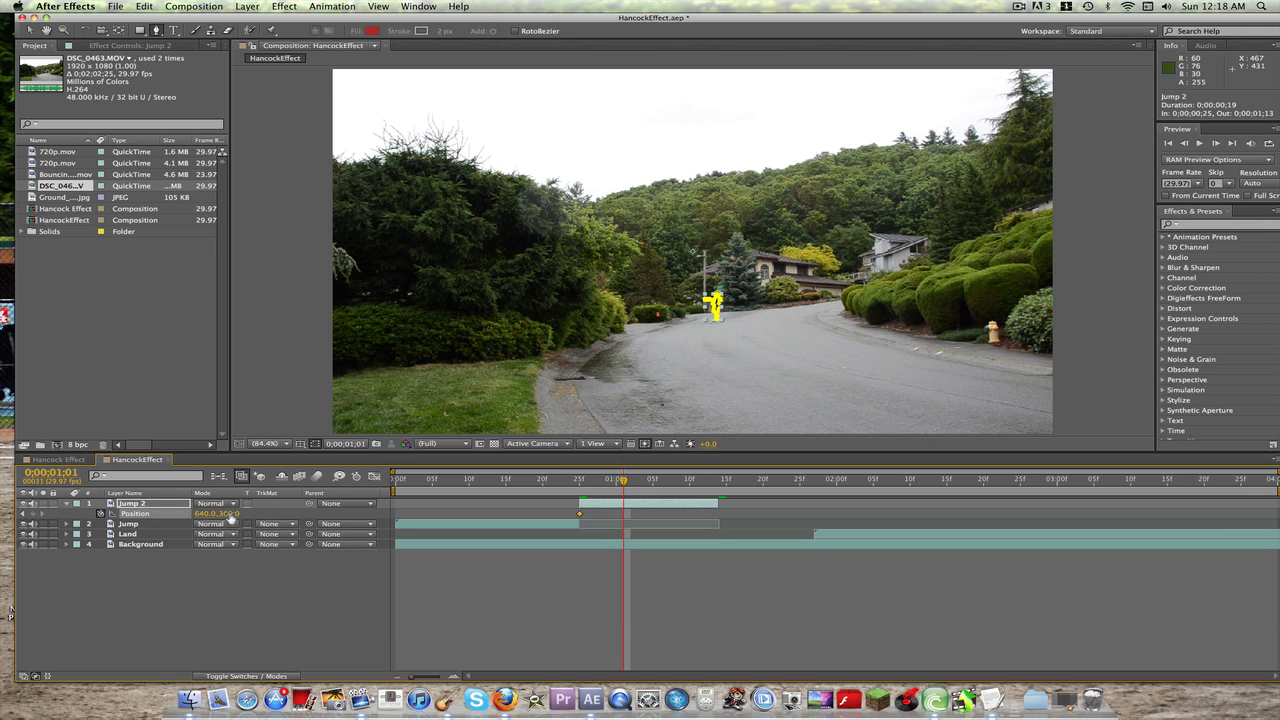
pyautogui.moveTo(230, 516); pyautogui.dragTo(230, 516)
pyautogui.click(268, 444)
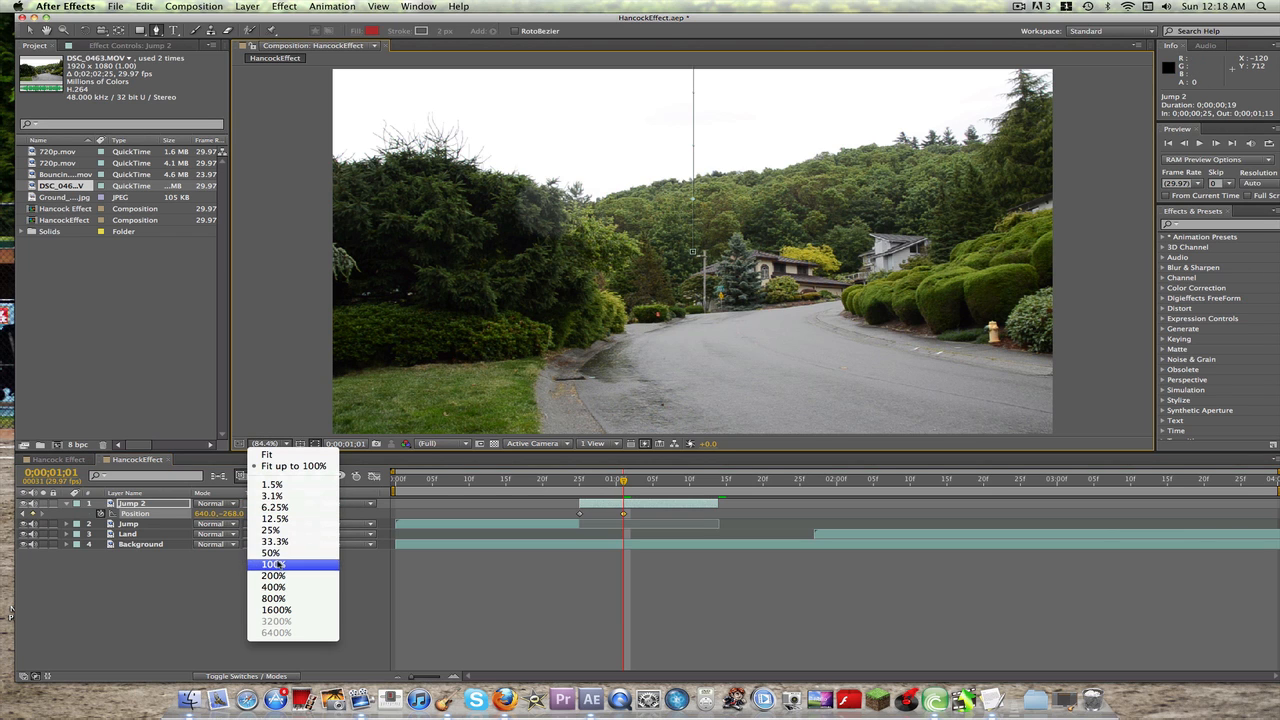
pyautogui.click(271, 553)
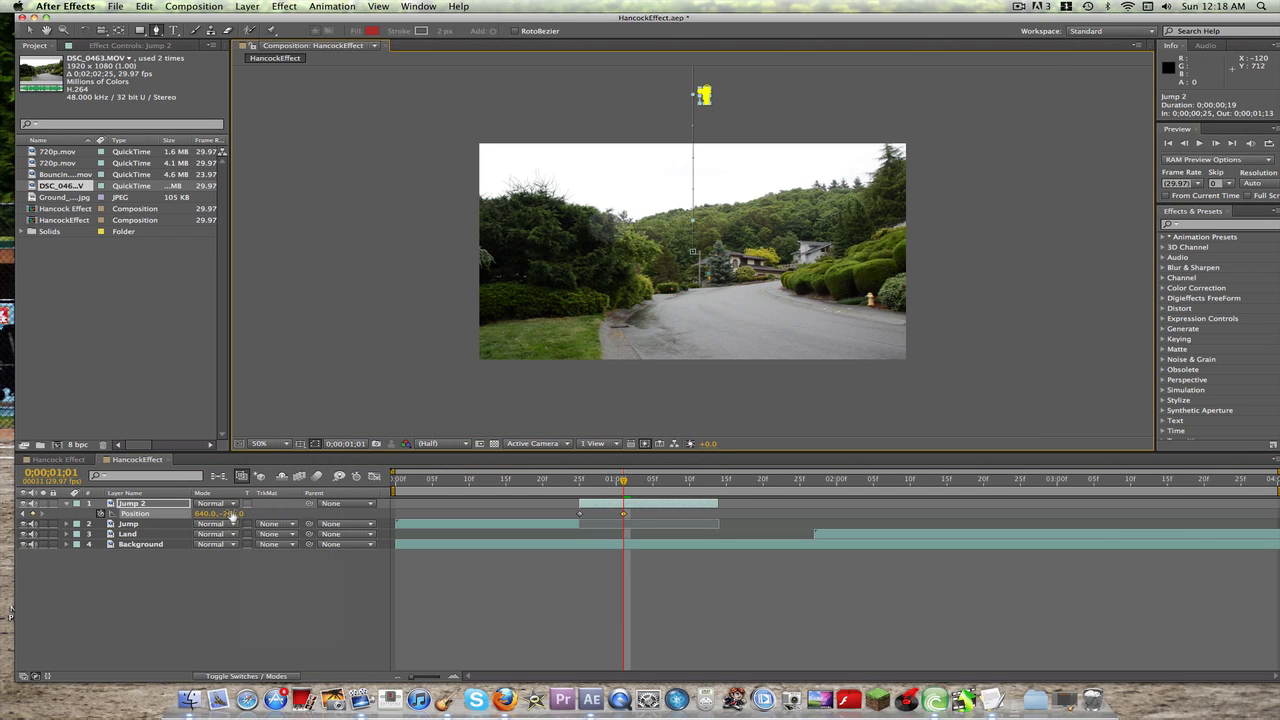
pyautogui.moveTo(230, 515); pyautogui.dragTo(310, 515)
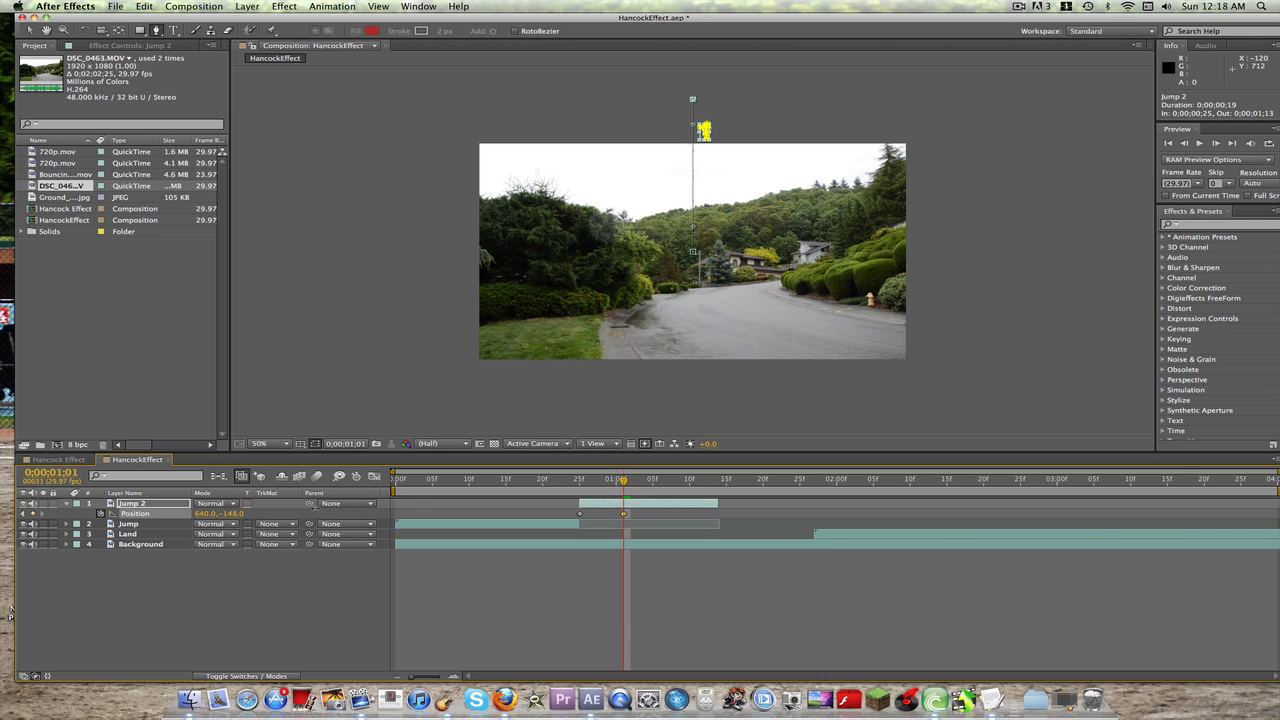
# Step: Collapse the Jump 2 layer's properties and preview the animated jump from the first frame with the composition fitted in the viewer
pyautogui.moveTo(625, 482); pyautogui.dragTo(396, 486)
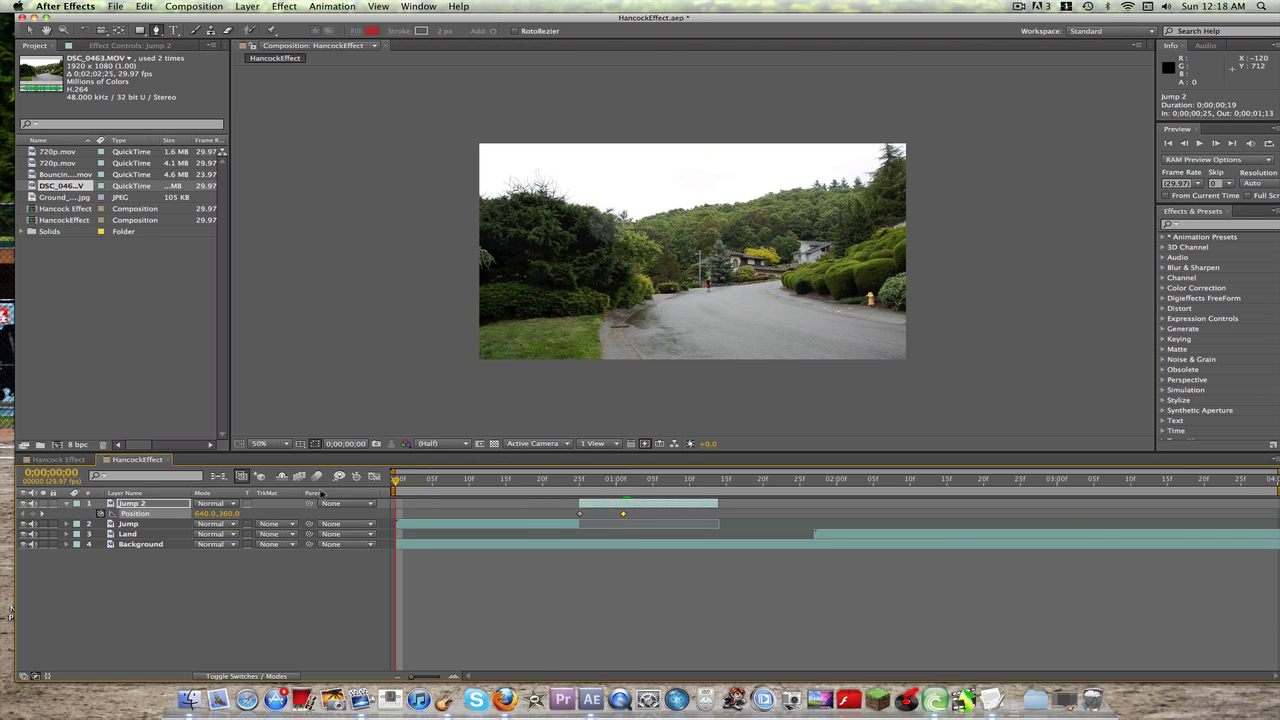
pyautogui.click(199, 569)
pyautogui.click(68, 505)
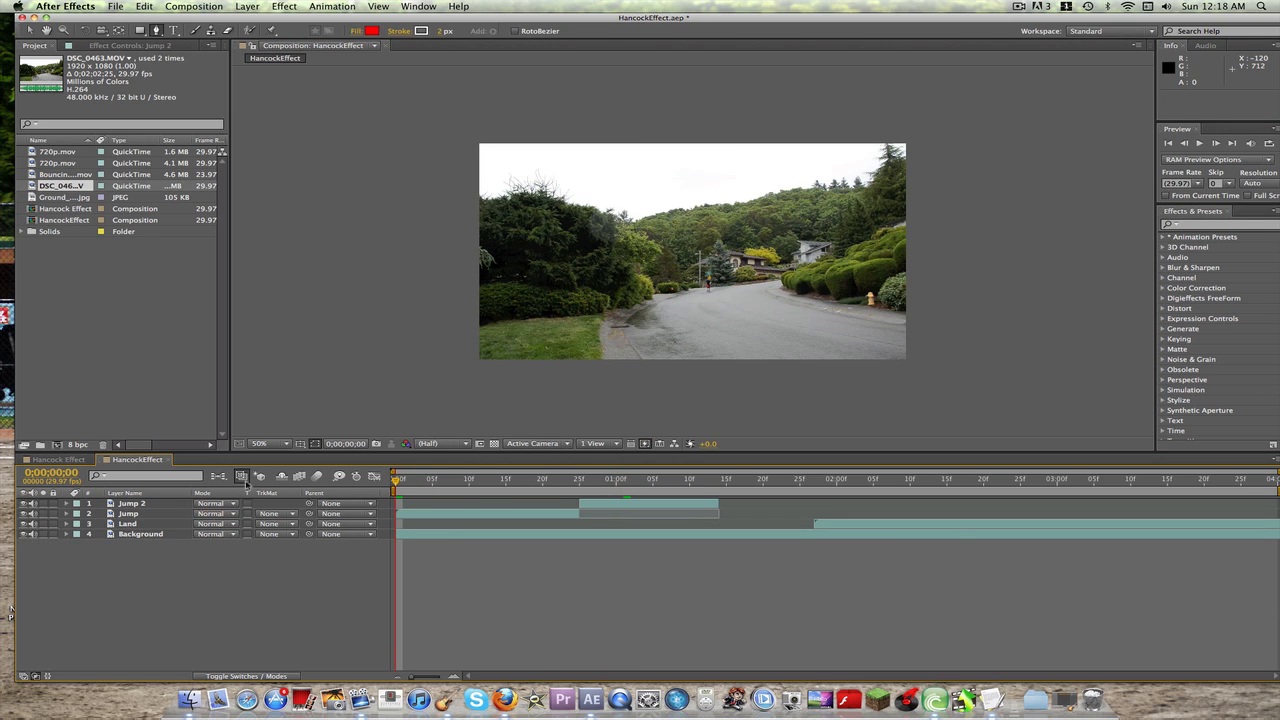
pyautogui.click(284, 444)
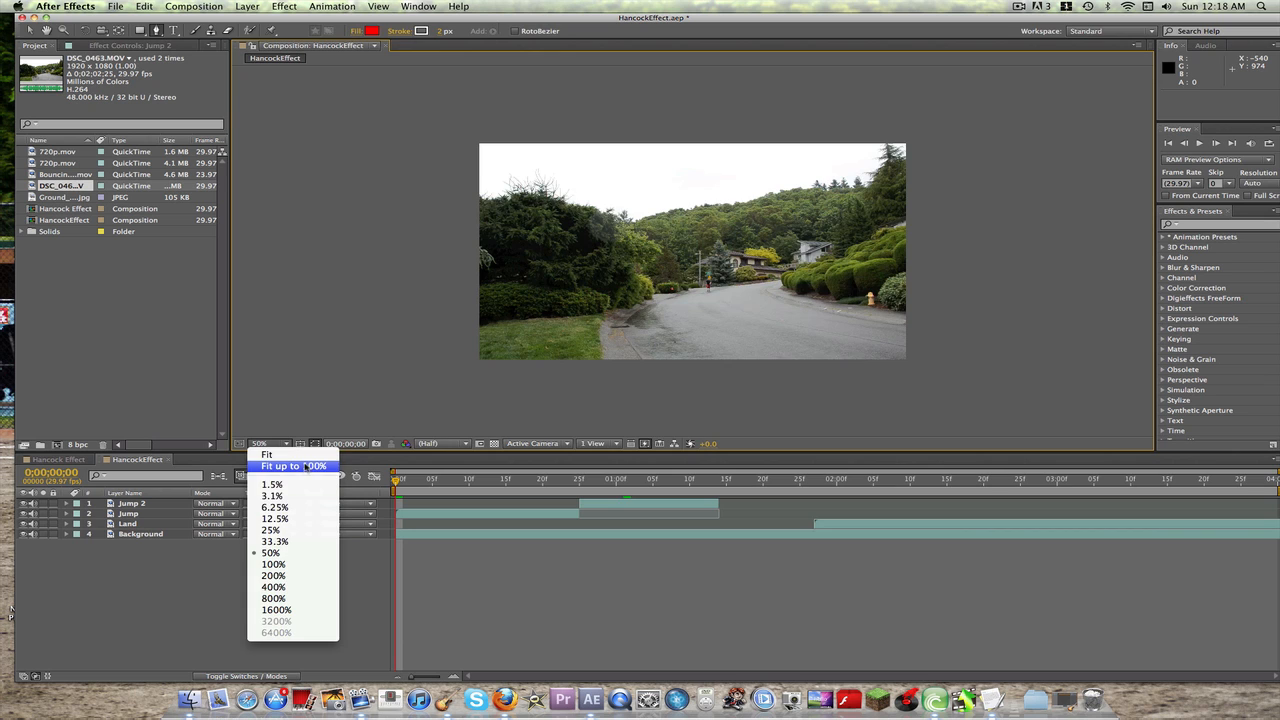
pyautogui.click(300, 466)
pyautogui.press('space')
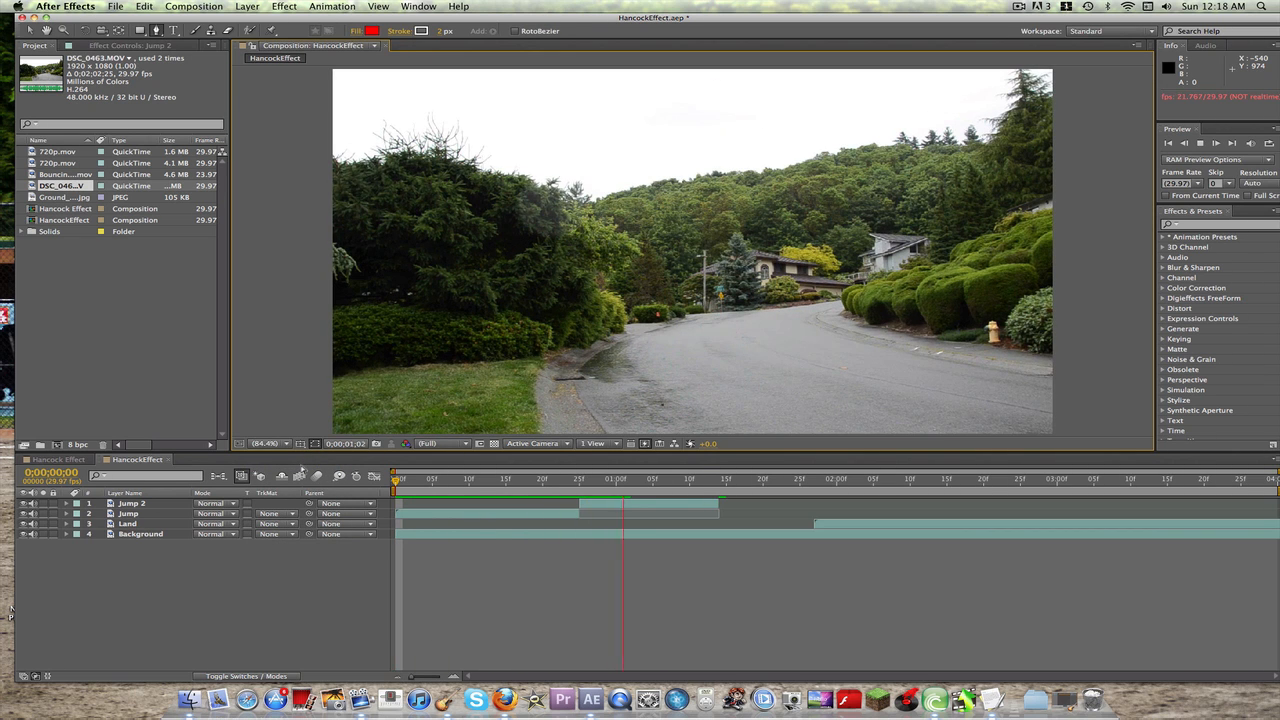
# Step: Enable motion blur for the Jump 2 layer and the composition, and preview the jump from the first frame
pyautogui.moveTo(704, 487); pyautogui.dragTo(580, 487)
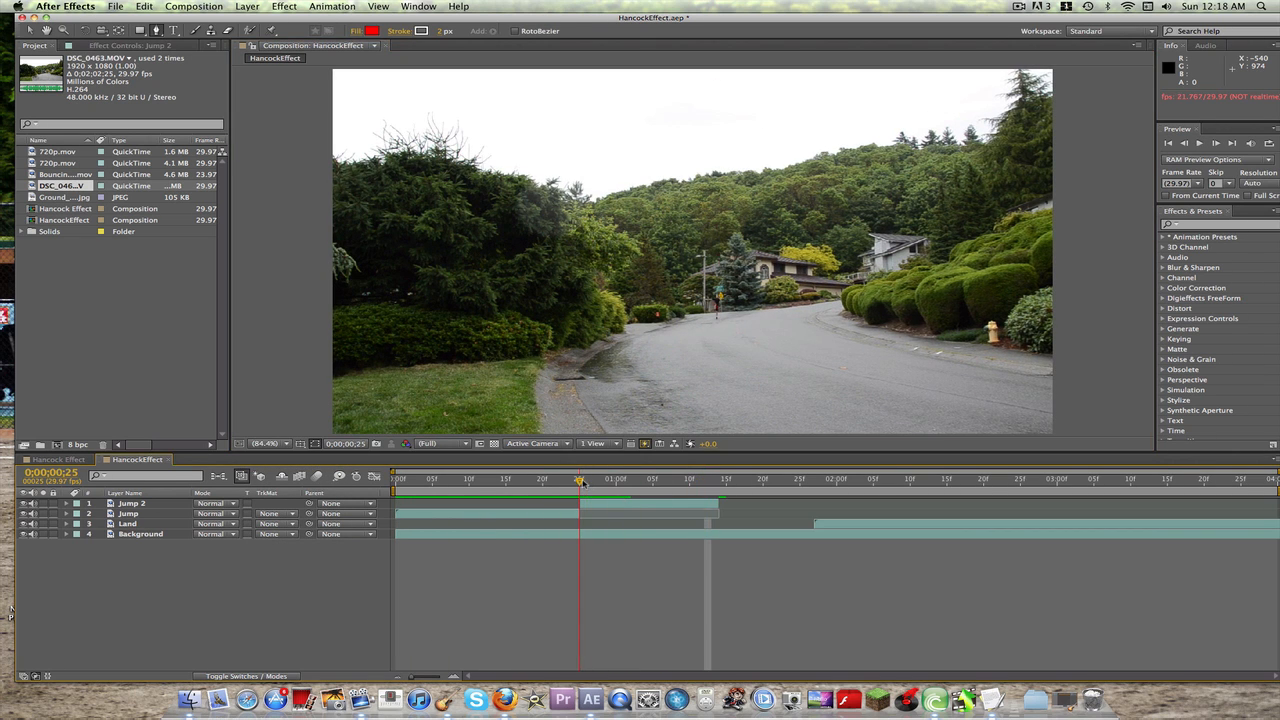
pyautogui.click(237, 677)
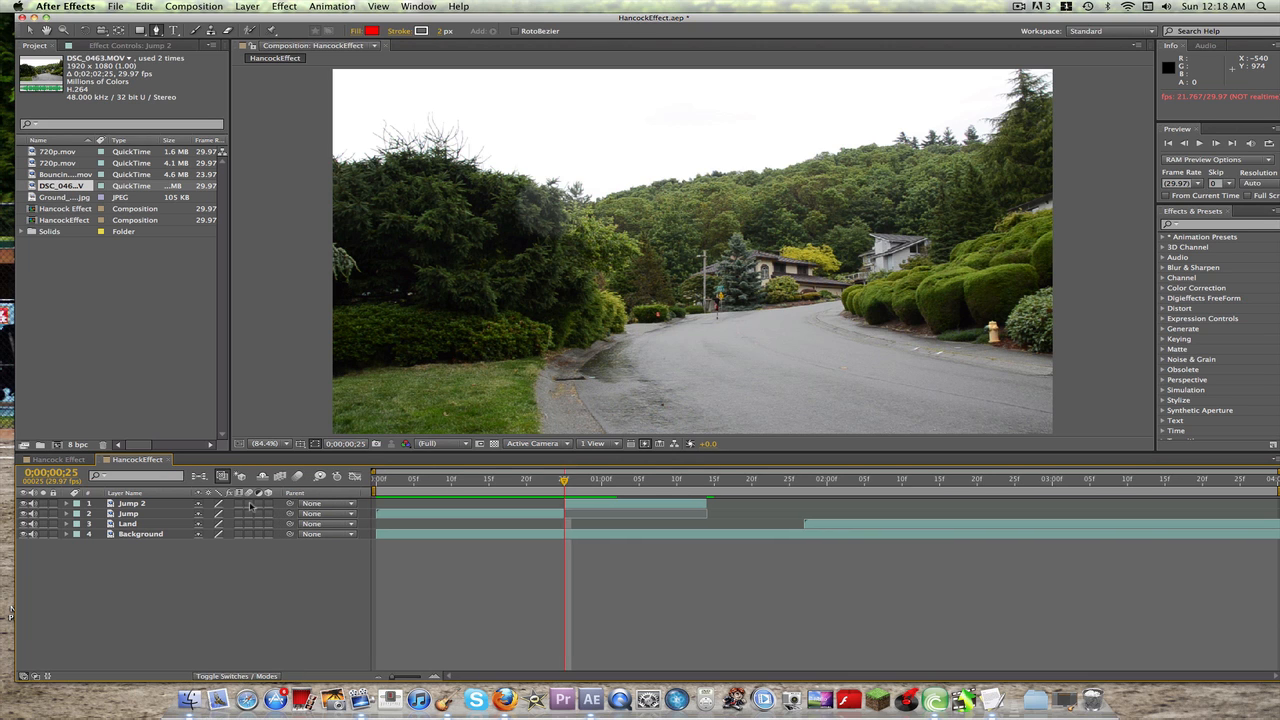
pyautogui.click(296, 477)
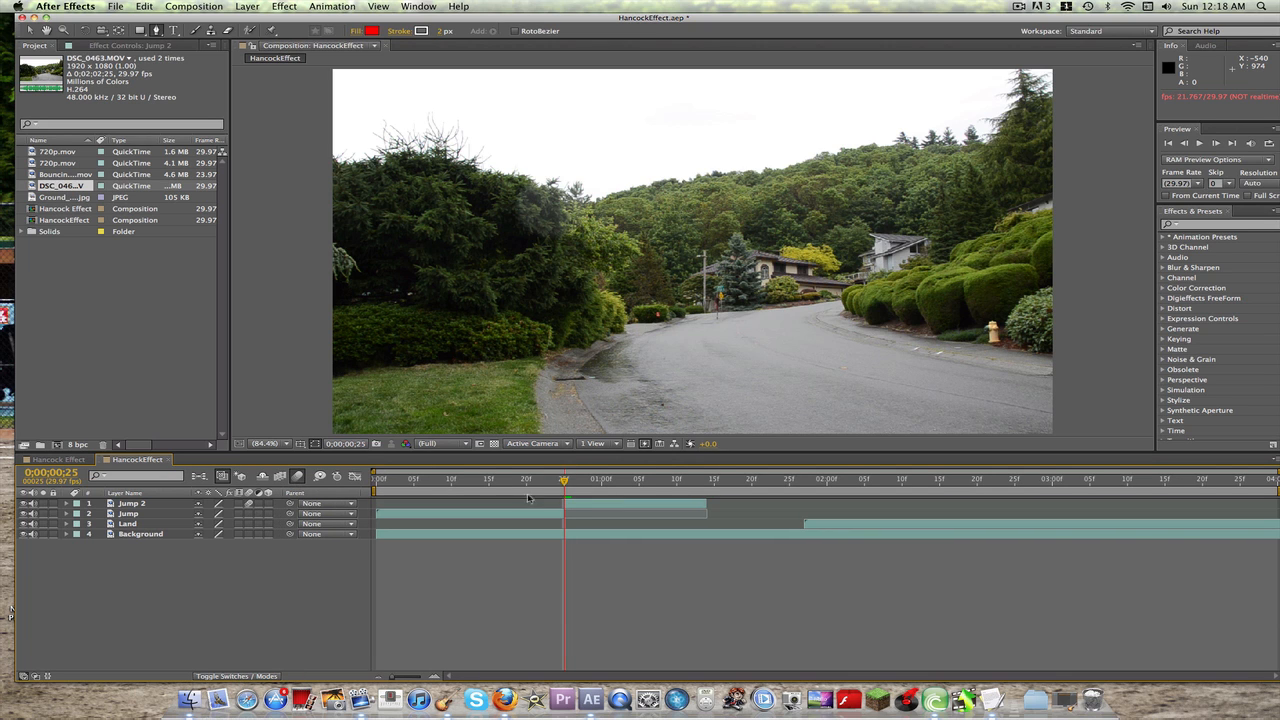
pyautogui.press('KP_0')
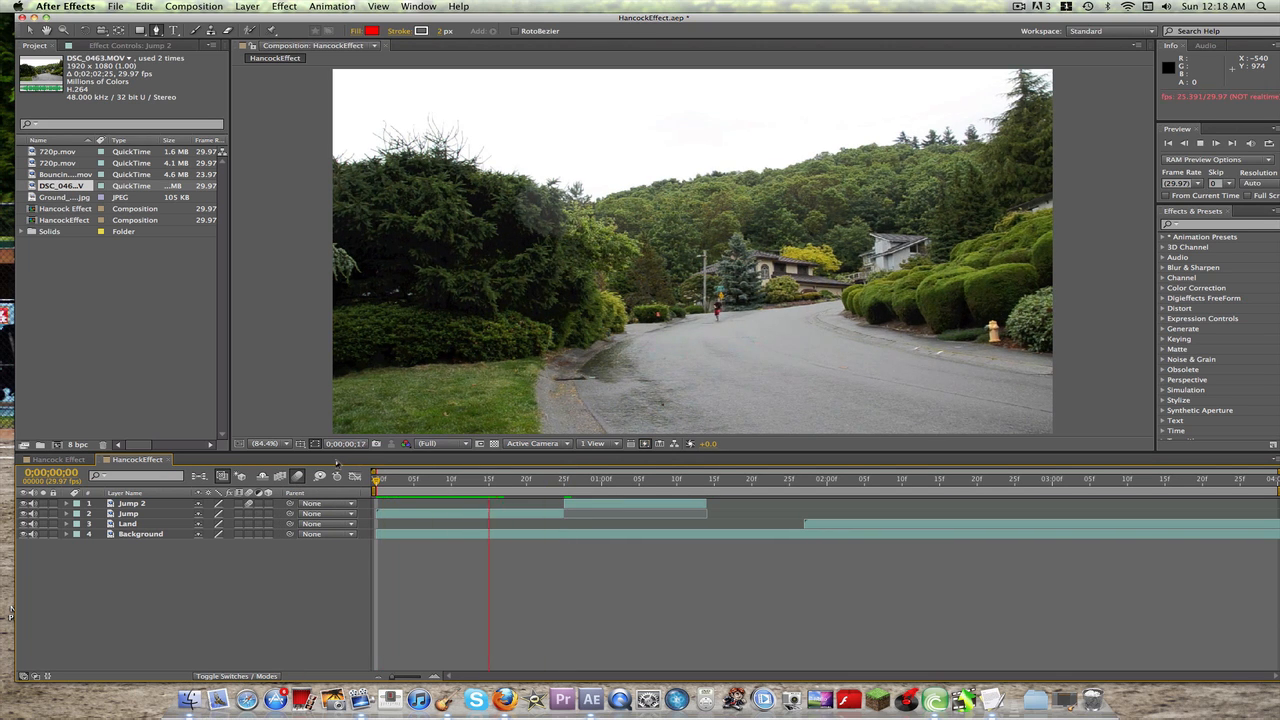
pyautogui.press('space')
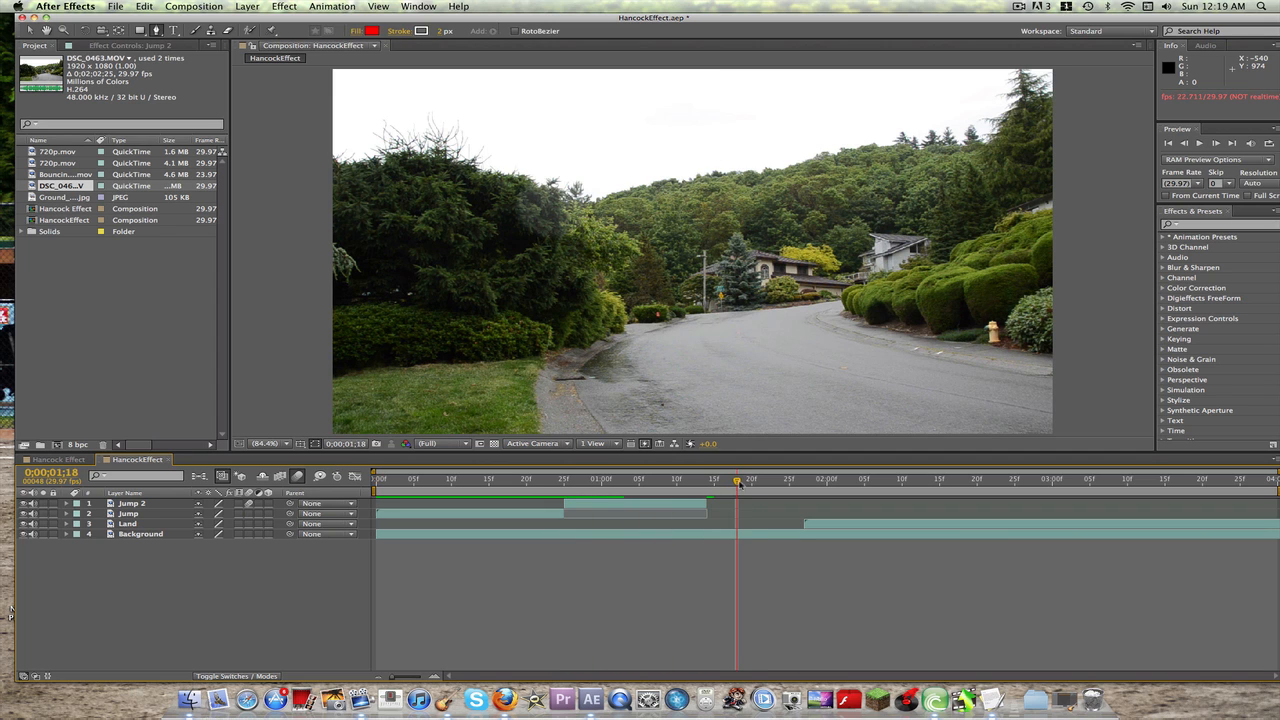
# Step: Make Jump 2 a 3D layer at 0;00;00;25 and reveal its Position property
pyautogui.moveTo(738, 482); pyautogui.dragTo(564, 482)
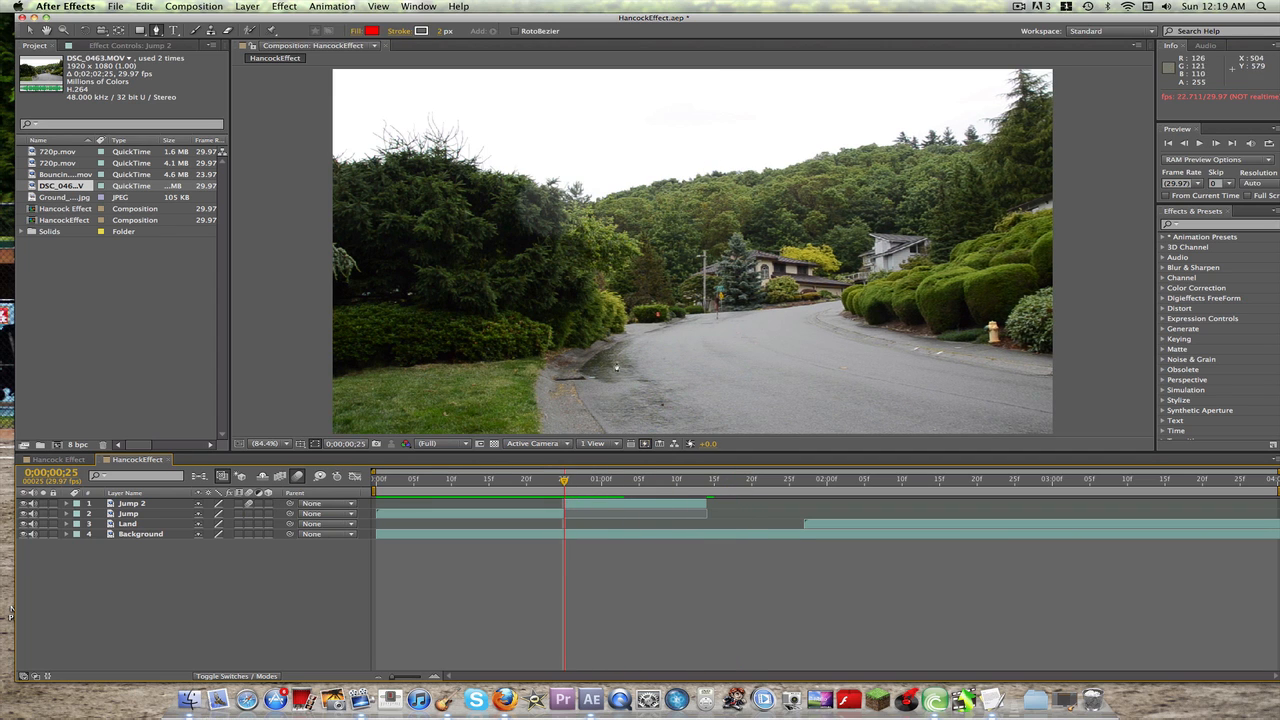
pyautogui.press('v')
pyautogui.click(268, 504)
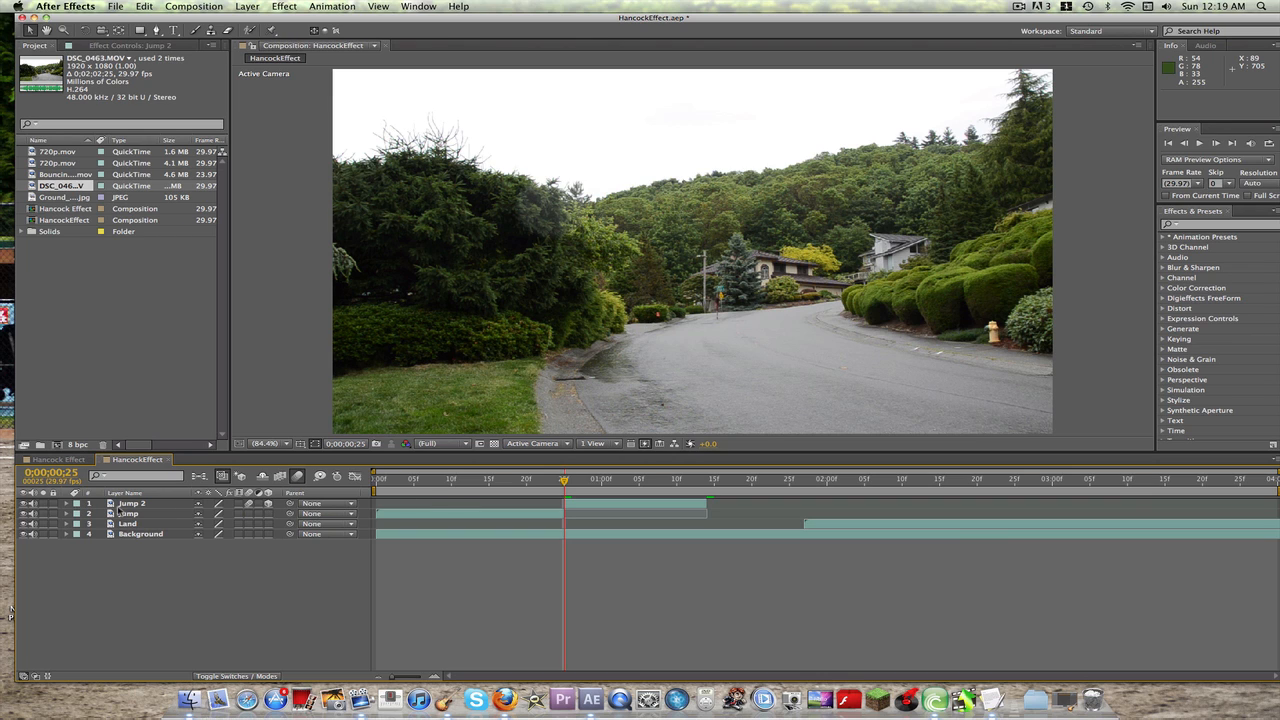
pyautogui.click(123, 505)
pyautogui.press('p')
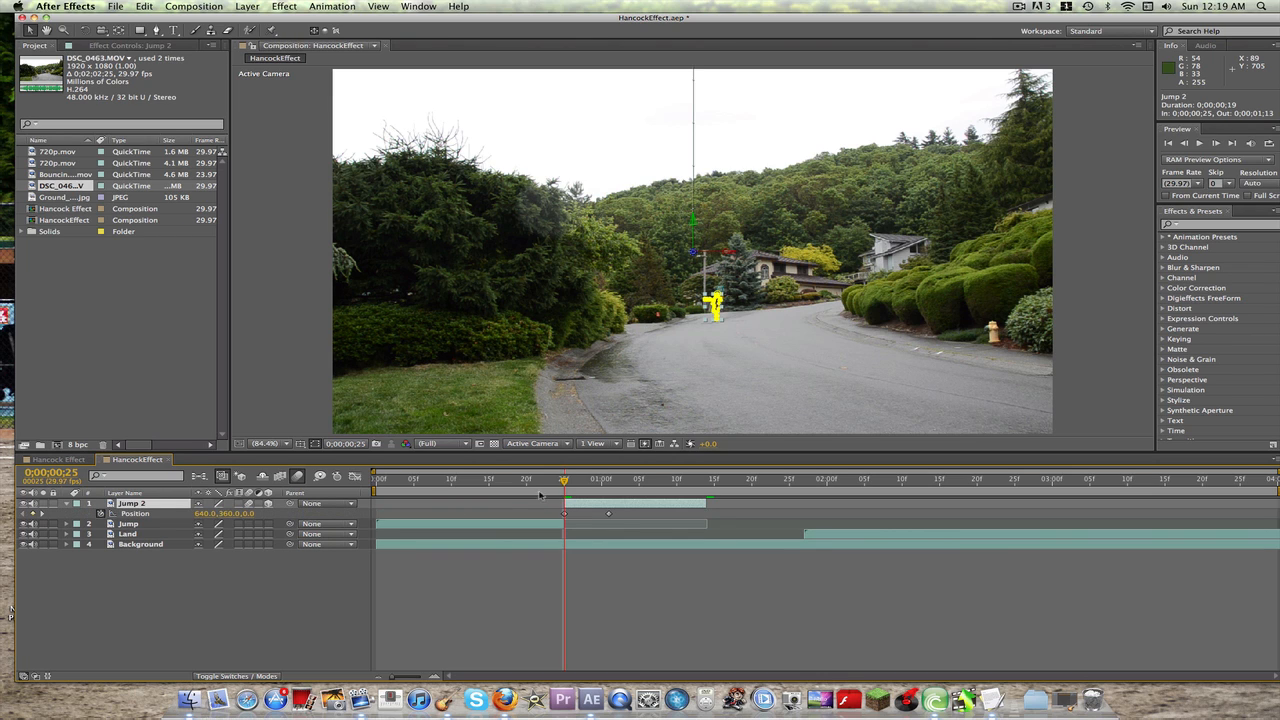
# Step: Set the Jump 2 layer's Z position keyframe at 0;00;01;01 to -1098, with the composition viewed at 33.3%
pyautogui.moveTo(563, 483); pyautogui.dragTo(608, 484)
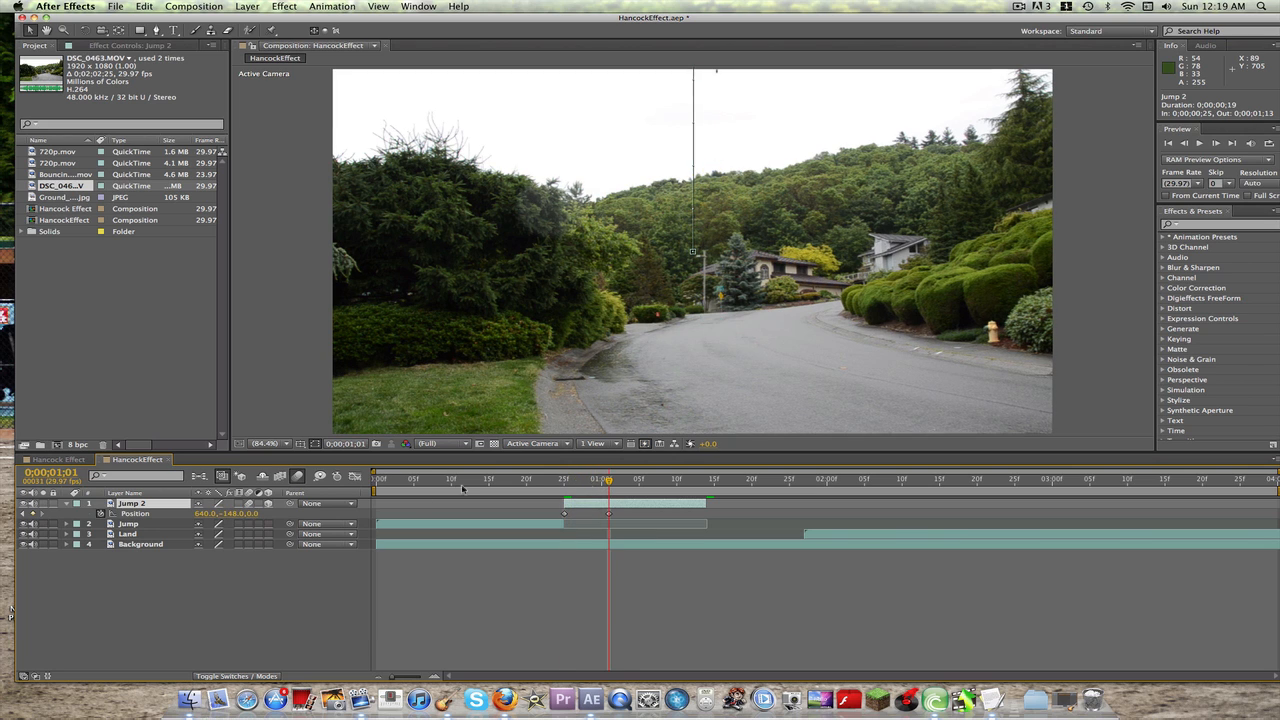
pyautogui.click(265, 443)
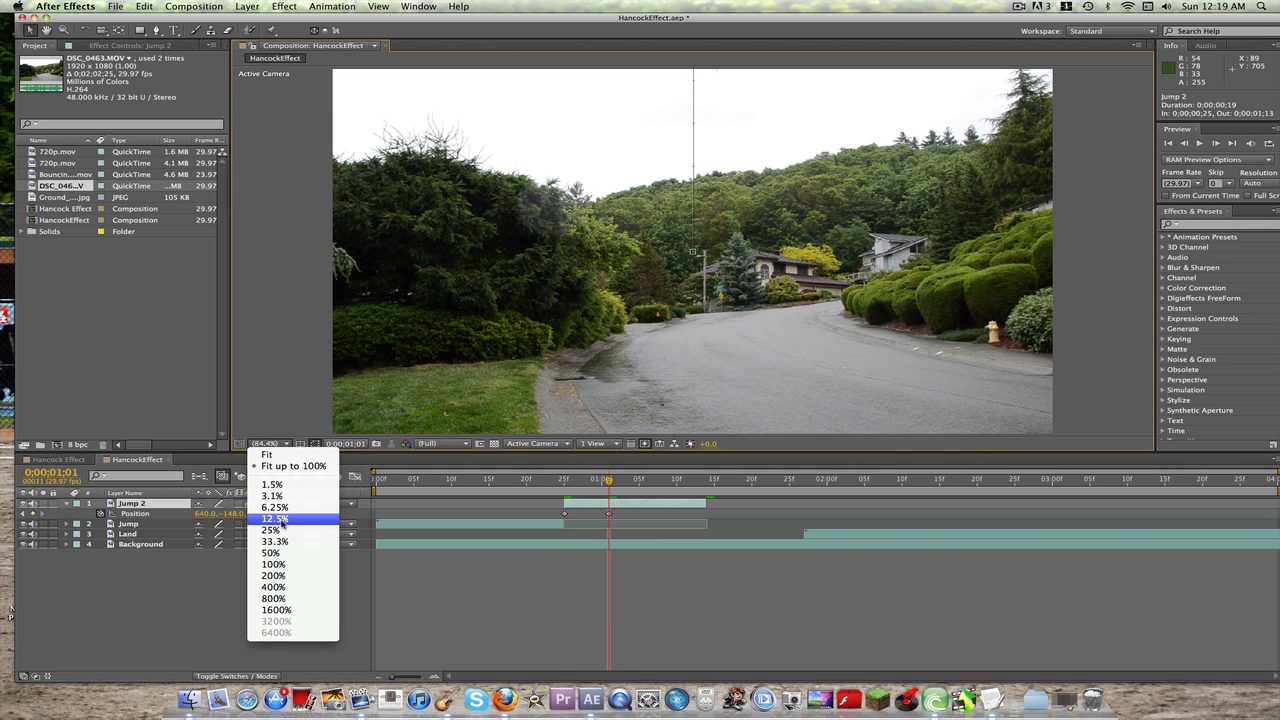
pyautogui.click(275, 541)
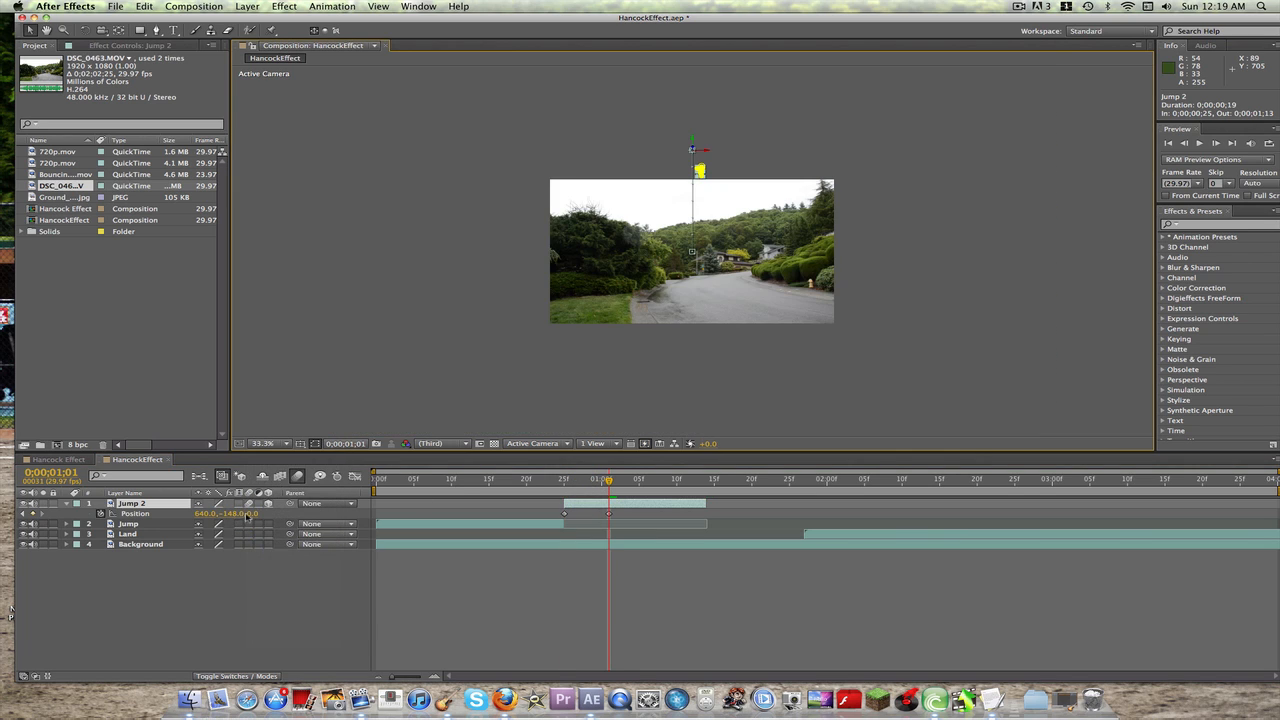
pyautogui.moveTo(268, 513); pyautogui.dragTo(18, 514)
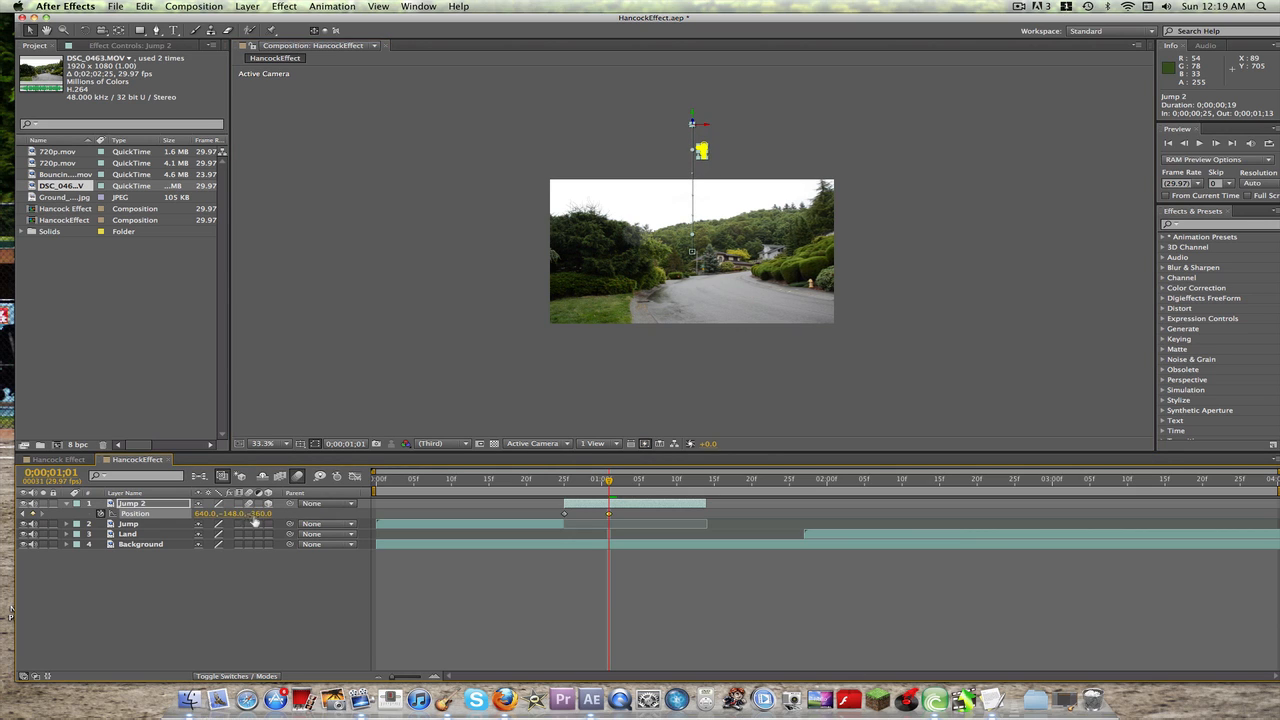
pyautogui.moveTo(267, 513); pyautogui.dragTo(80, 514)
pyautogui.moveTo(264, 514); pyautogui.dragTo(87, 515)
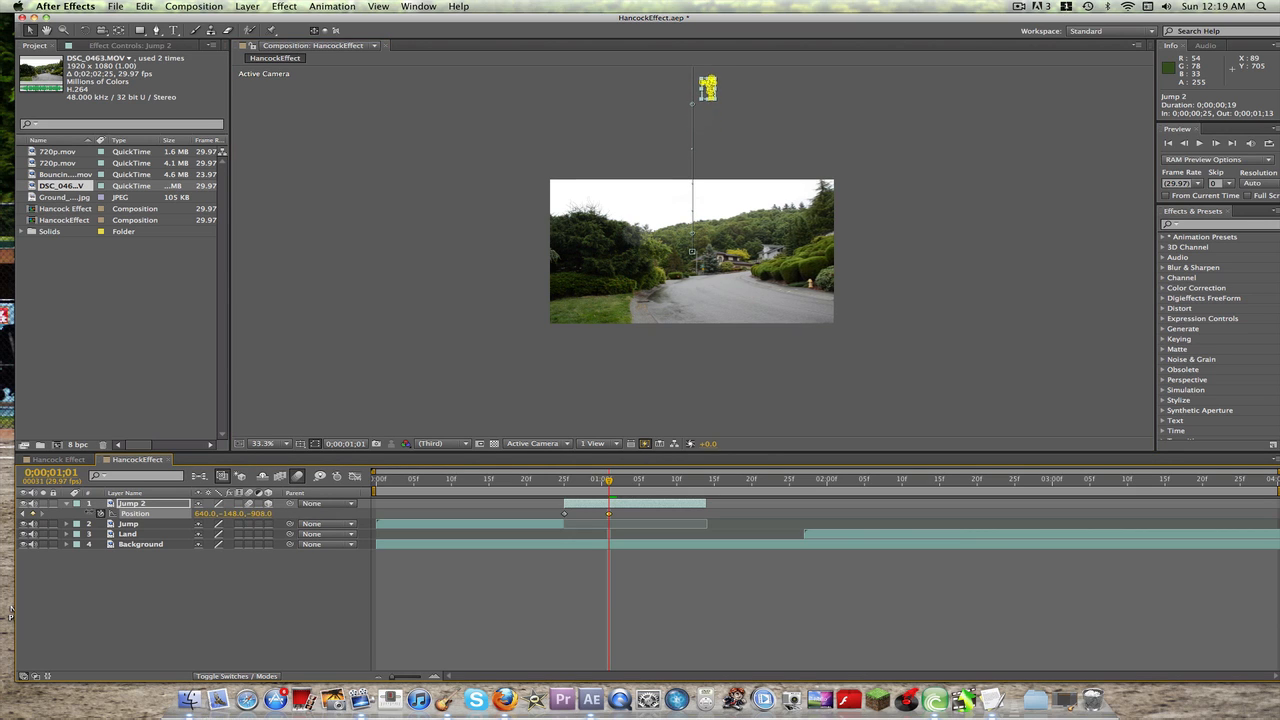
pyautogui.moveTo(264, 515); pyautogui.dragTo(193, 513)
# Step: Return to 0;00;00;25, fit the composition up to 100% in the viewer and preview the 3D jump
pyautogui.press('pageup')
pyautogui.press('pageup')
pyautogui.press('pageup')
pyautogui.press('pageup')
pyautogui.press('pageup')
pyautogui.press('pageup')
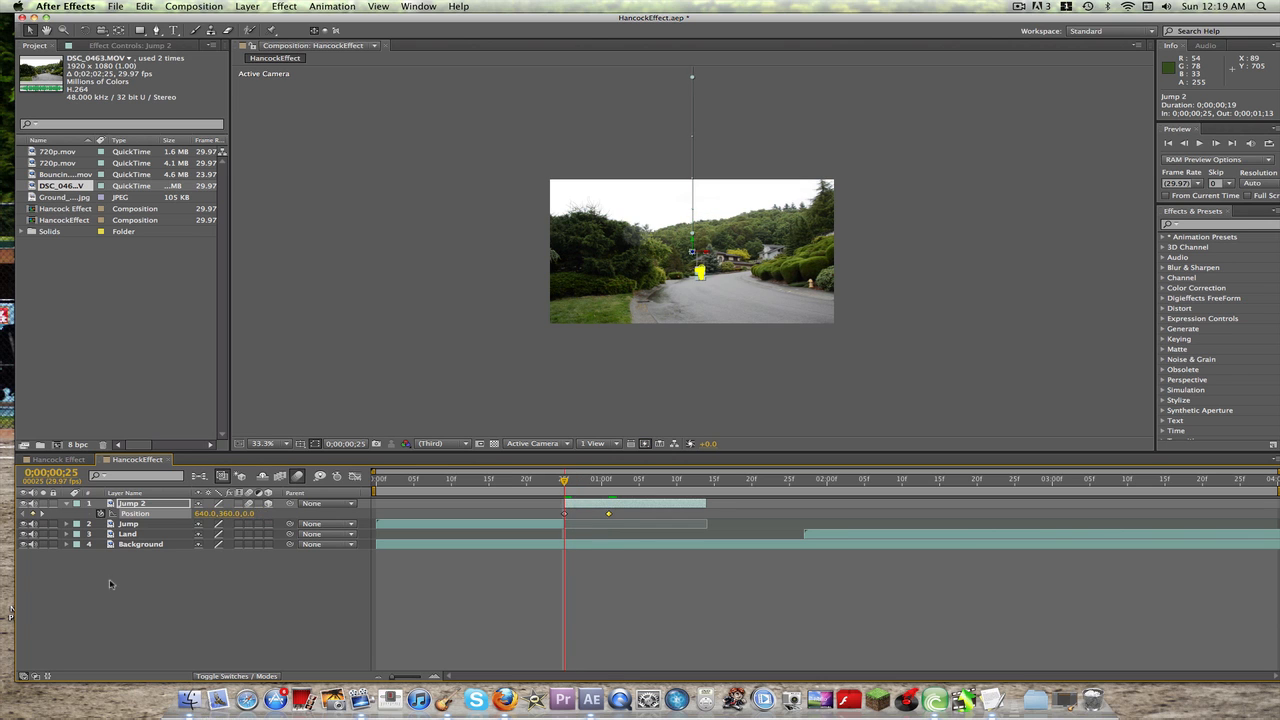
pyautogui.click(262, 443)
pyautogui.click(288, 463)
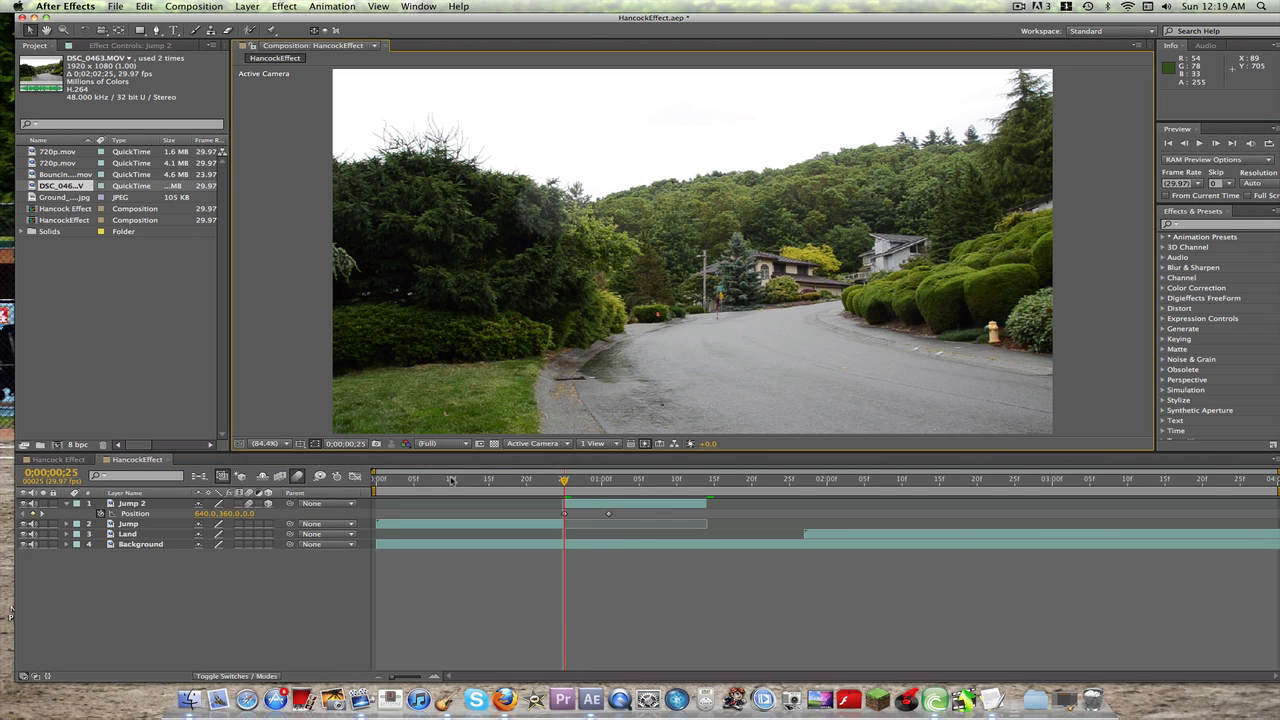
pyautogui.moveTo(564, 484)
pyautogui.mouseDown()
pyautogui.moveTo(661, 485)
pyautogui.moveTo(564, 483)
pyautogui.mouseUp()
# Step: Shift the end keyframe of Jump 2's motion path slightly sideways to 621.6, -148, -1098
pyautogui.click(268, 443)
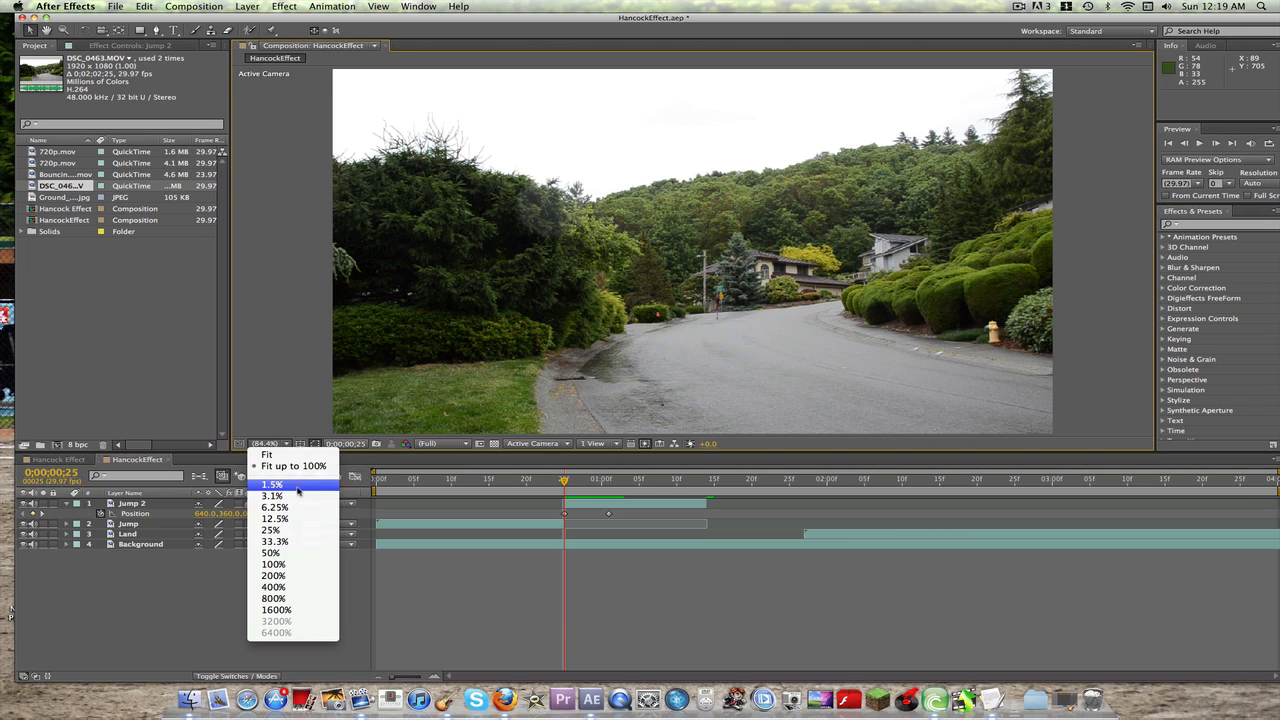
pyautogui.click(285, 507)
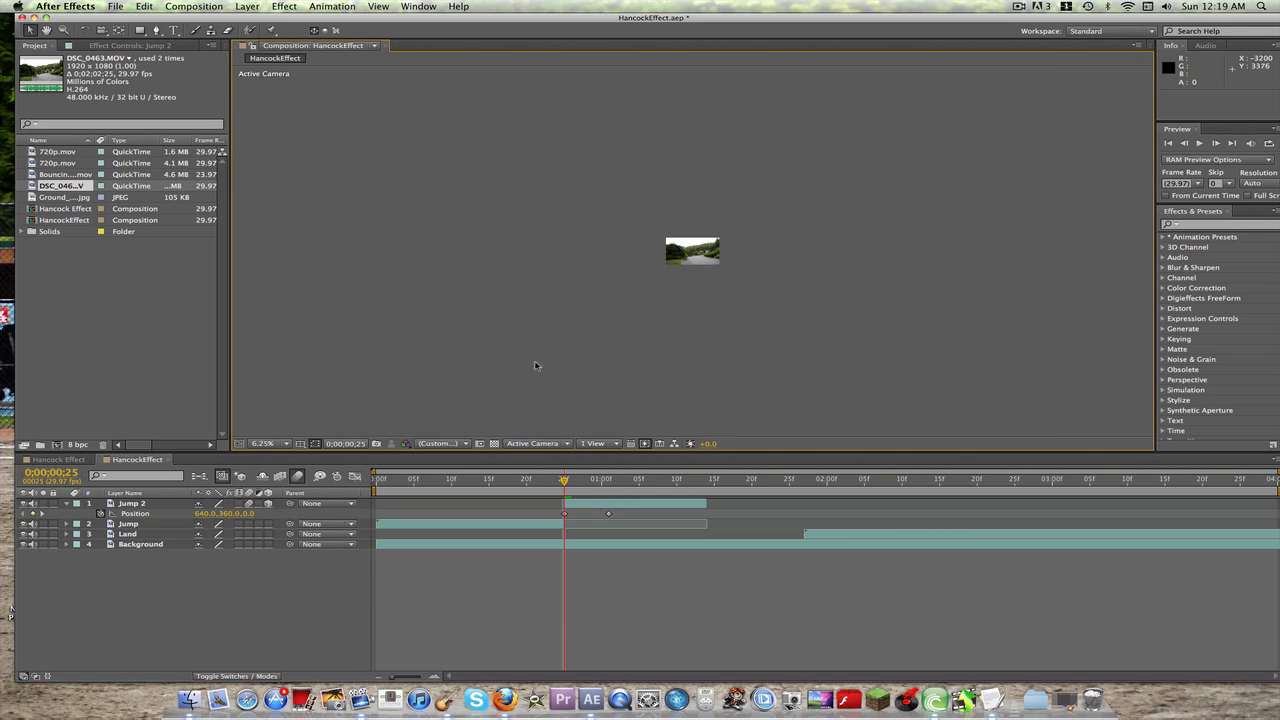
pyautogui.click(145, 512)
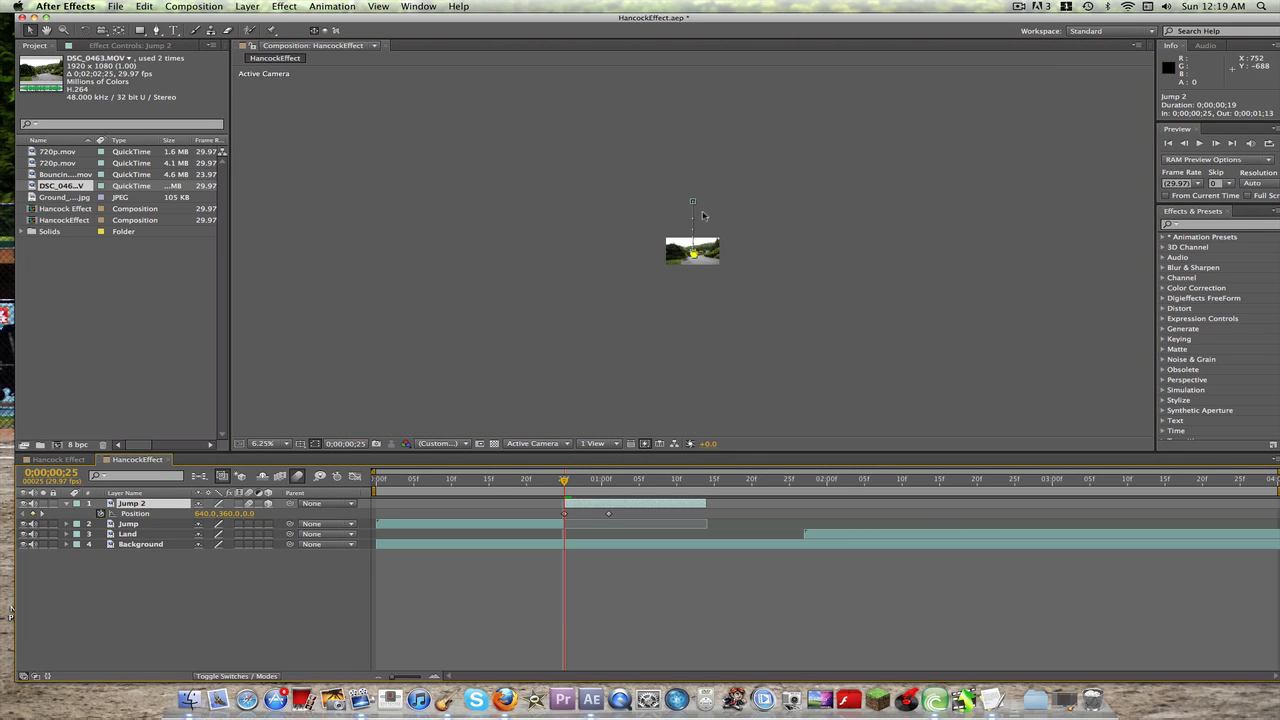
pyautogui.moveTo(694, 206); pyautogui.dragTo(691, 206)
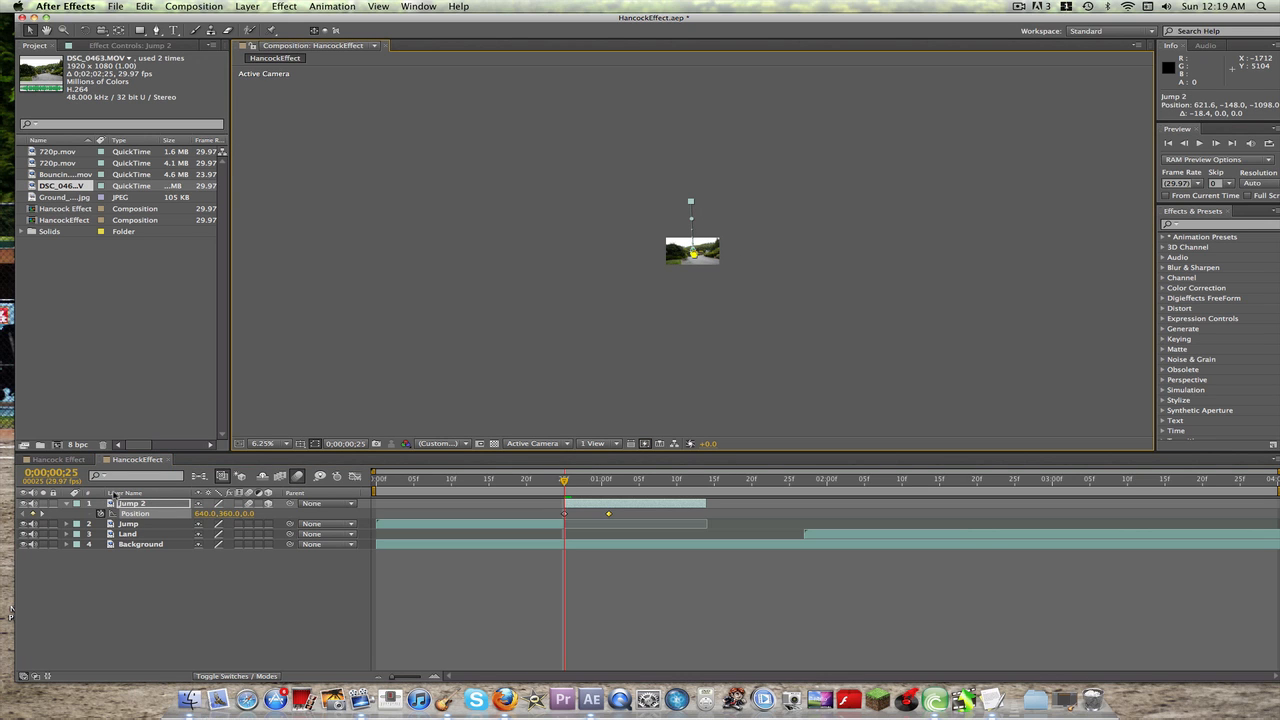
# Step: Fit the composition in the viewer, check the adjusted jump between its keyframes, collapse Jump 2's properties and run a RAM preview
pyautogui.click(283, 443)
pyautogui.click(285, 457)
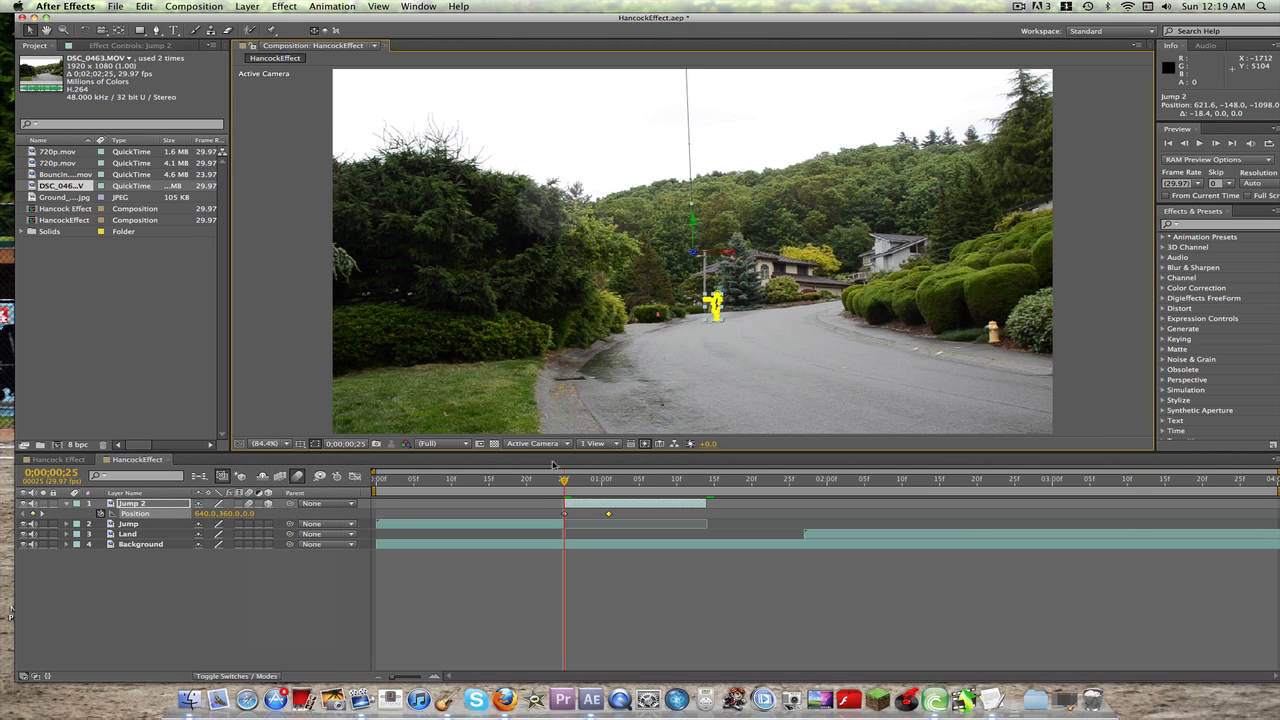
pyautogui.press('space')
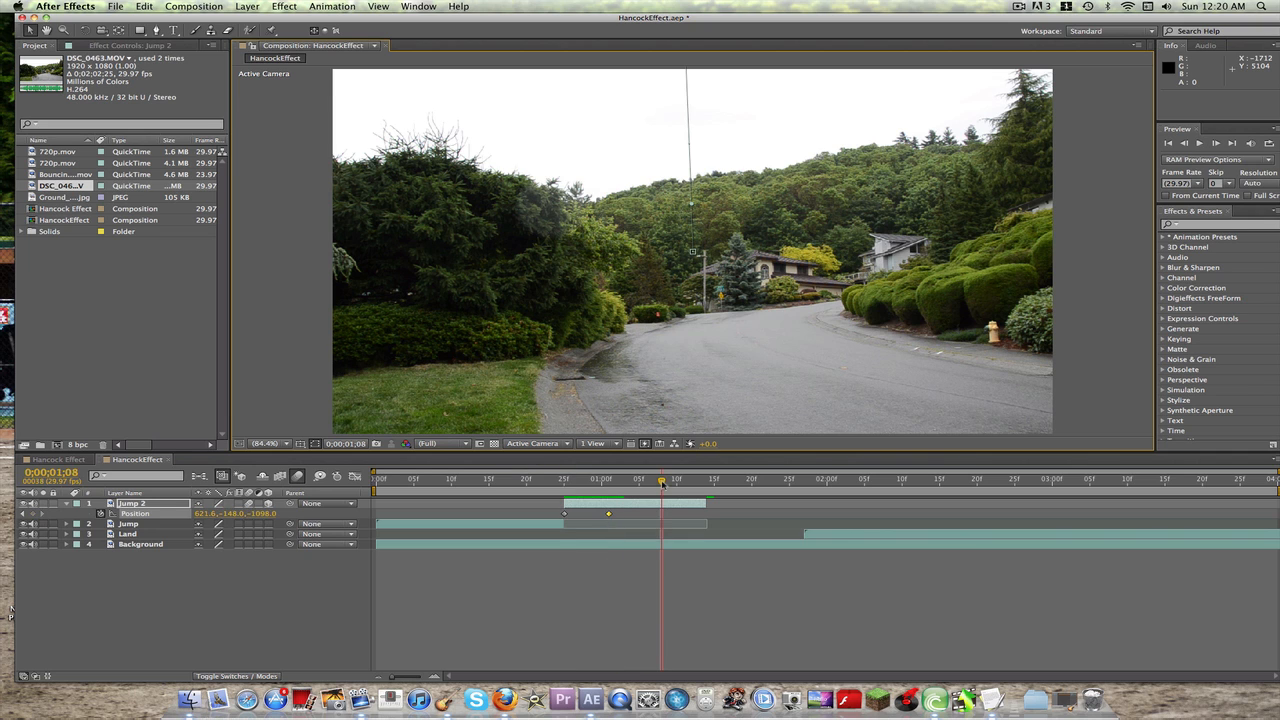
pyautogui.moveTo(661, 483); pyautogui.dragTo(567, 482)
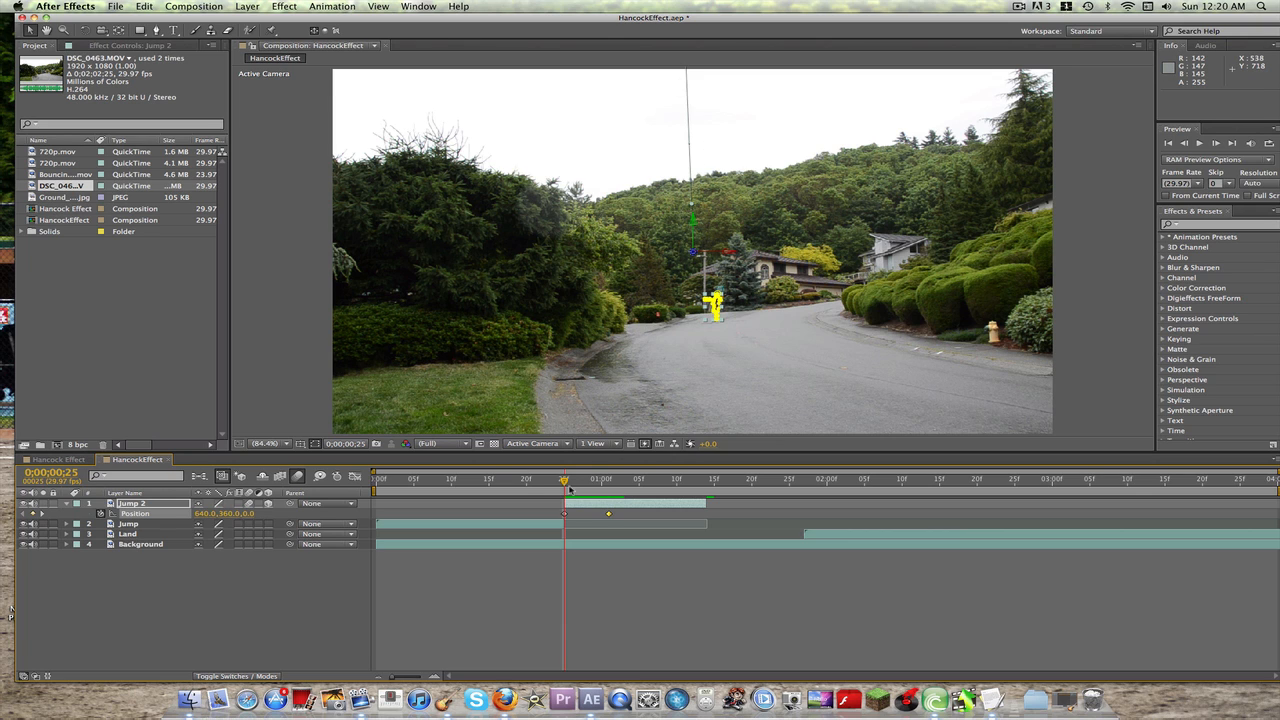
pyautogui.moveTo(564, 484); pyautogui.dragTo(609, 485)
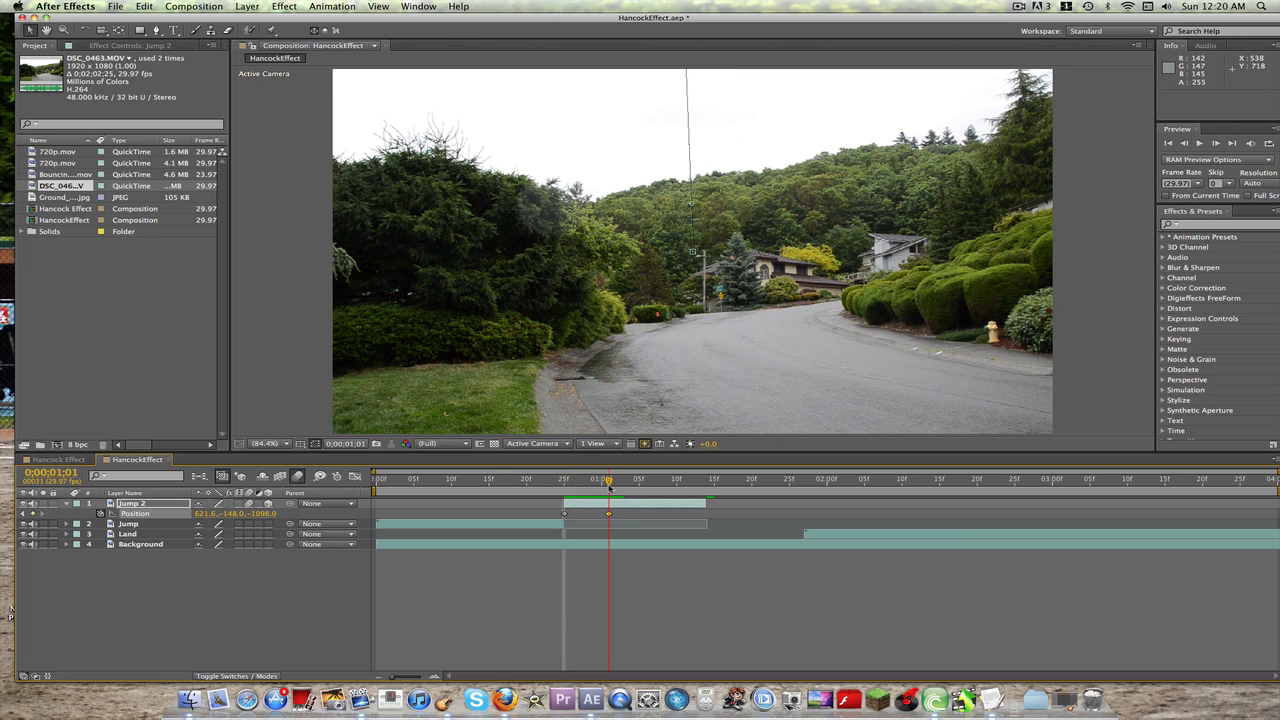
pyautogui.click(67, 504)
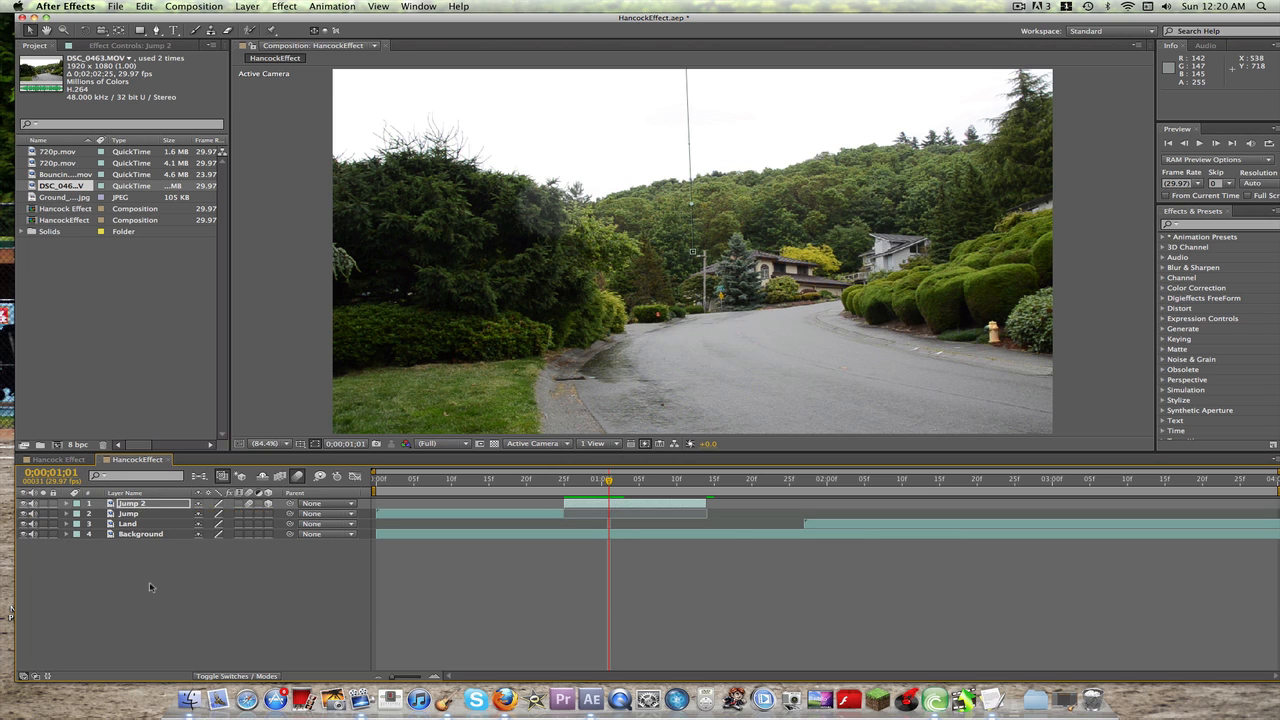
pyautogui.press('KP_0')
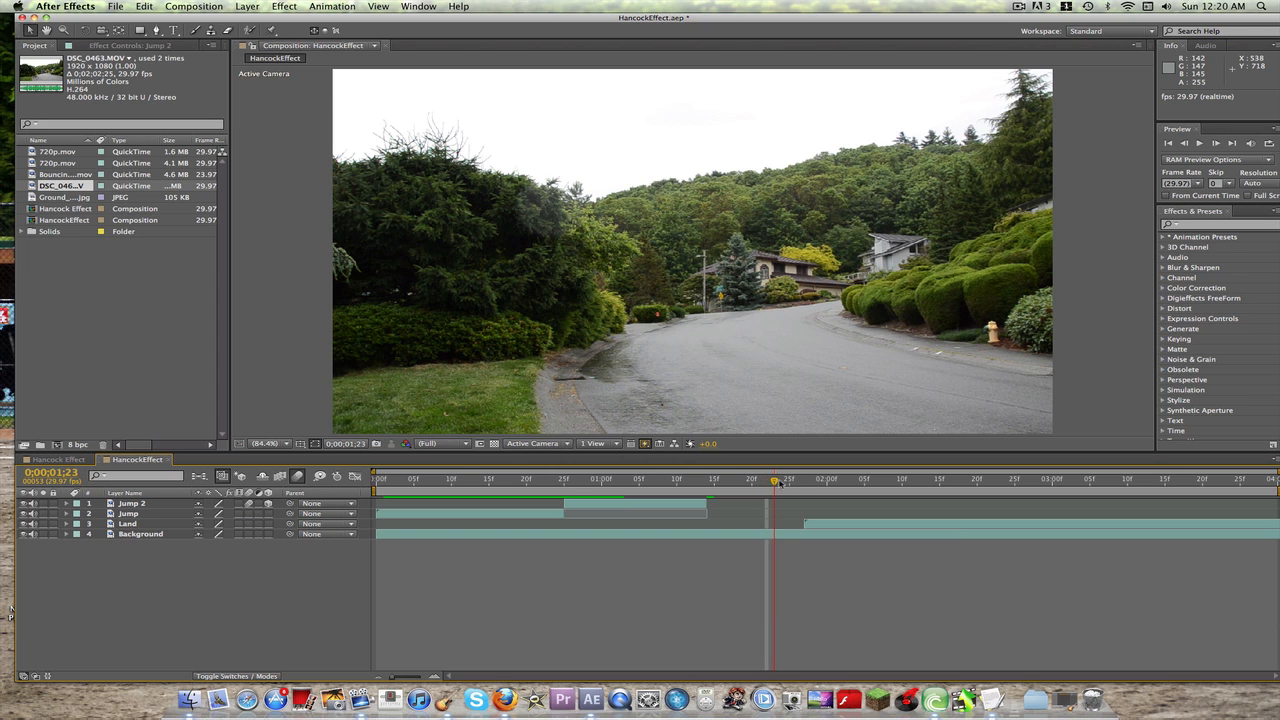
# Step: Duplicate the Land layer at its first frame, 0;00;01;27
pyautogui.moveTo(769, 484); pyautogui.dragTo(806, 484)
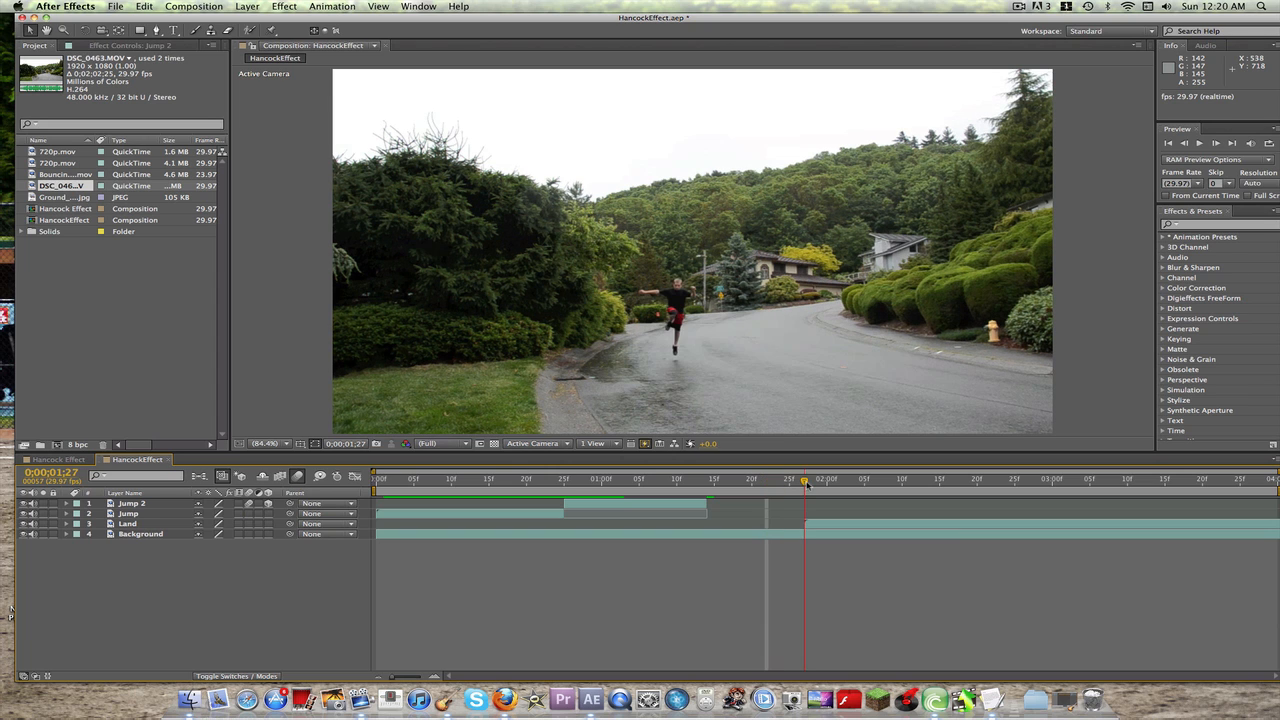
pyautogui.click(130, 524)
pyautogui.press('super+d')
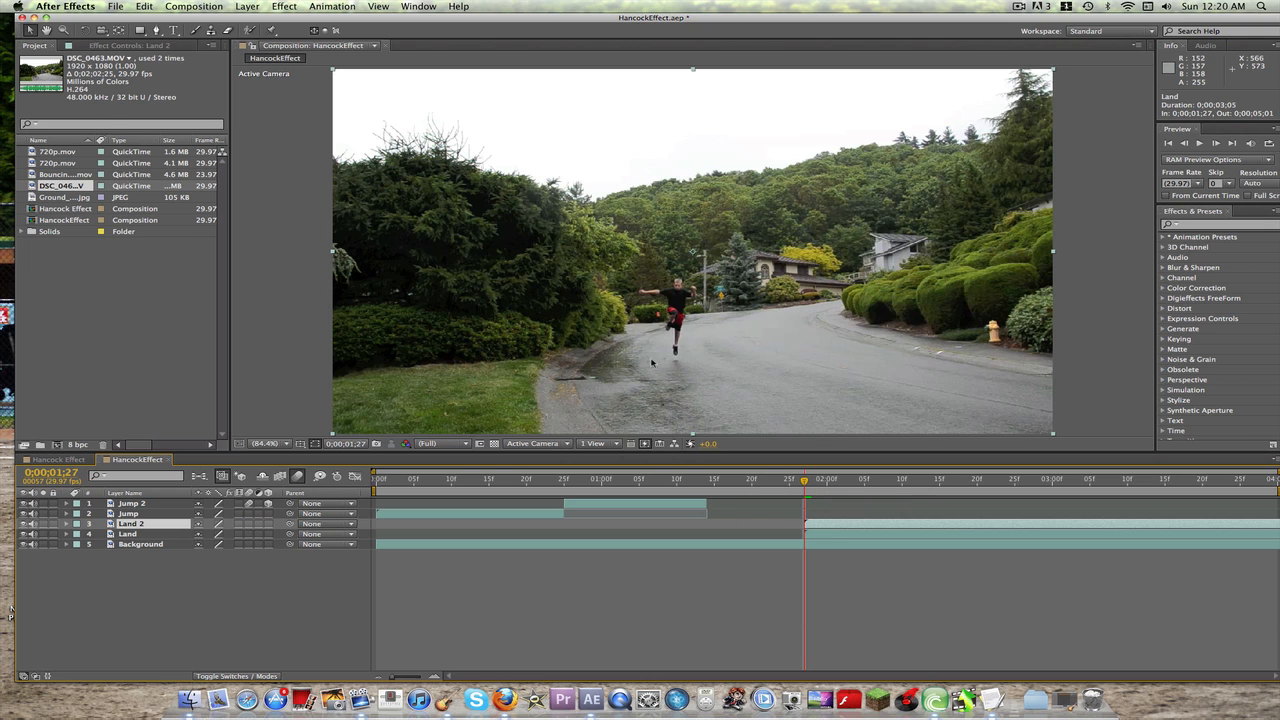
# Step: Draw a closed Pen tool mask tightly around the landing person on the Land 2 layer at 200% magnification
pyautogui.press('.')
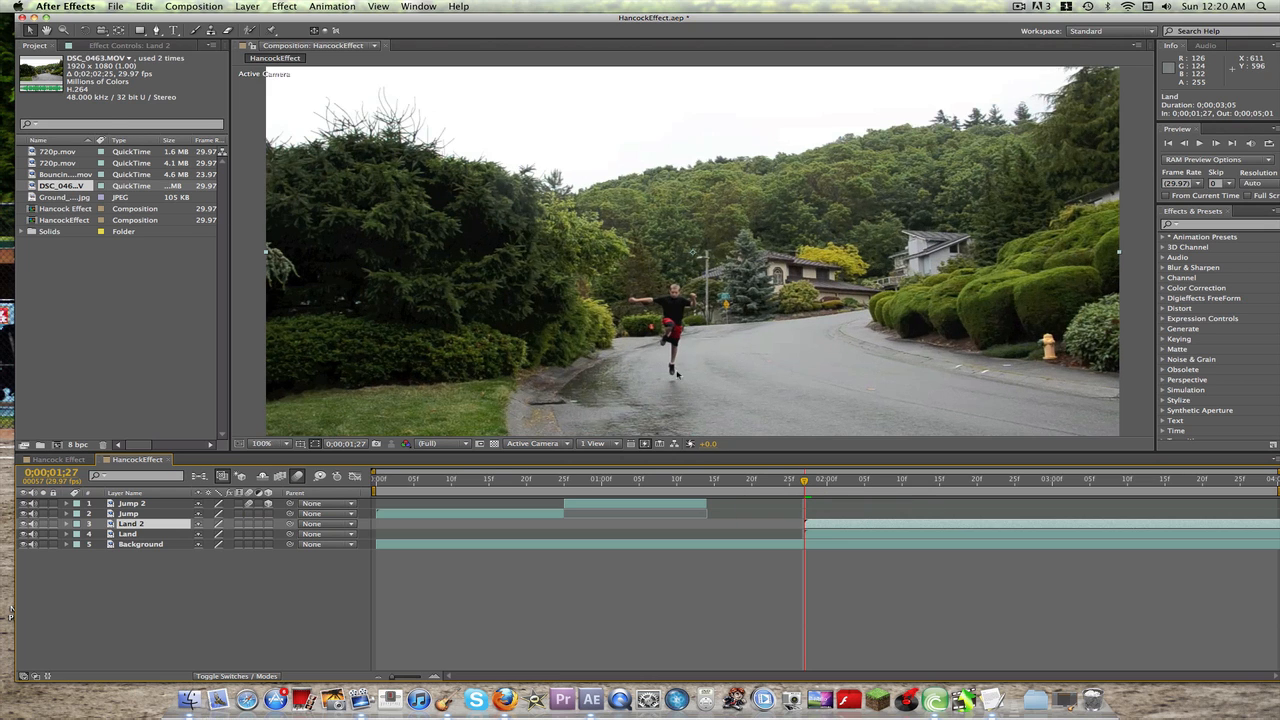
pyautogui.press('.')
pyautogui.press('.')
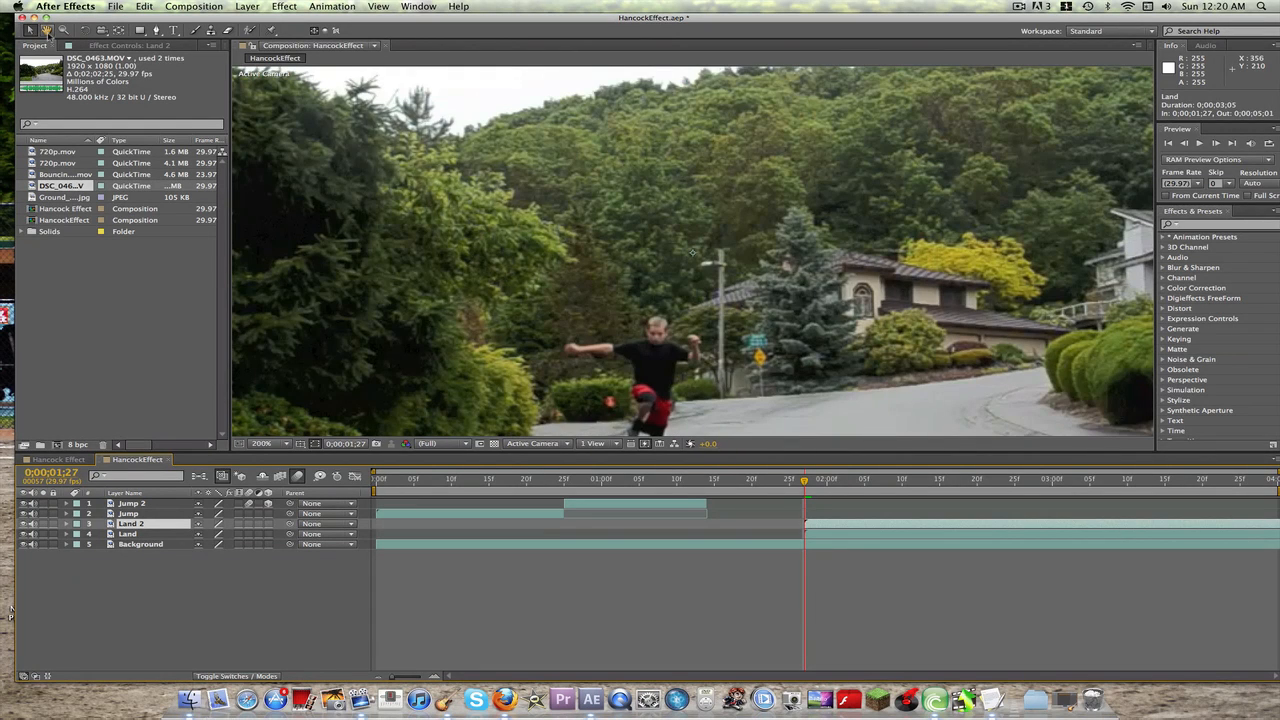
pyautogui.moveTo(555, 286); pyautogui.dragTo(556, 158)
pyautogui.press('g')
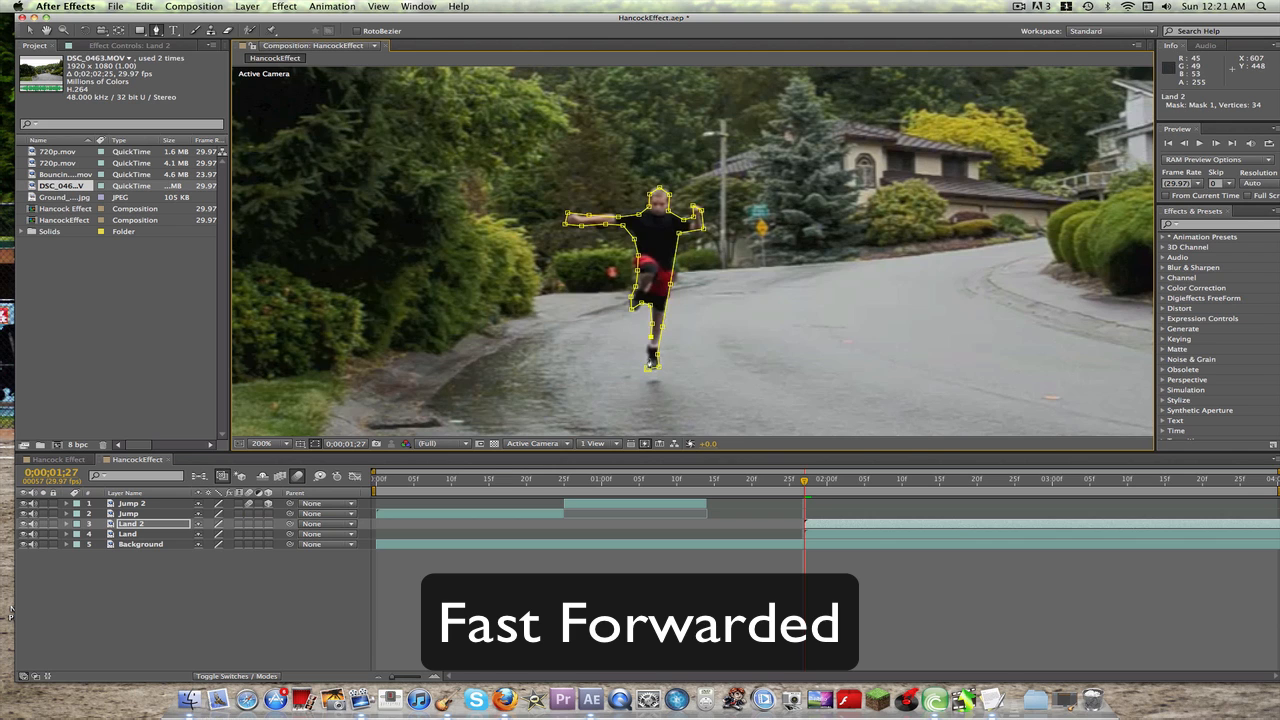
pyautogui.click(648, 368)
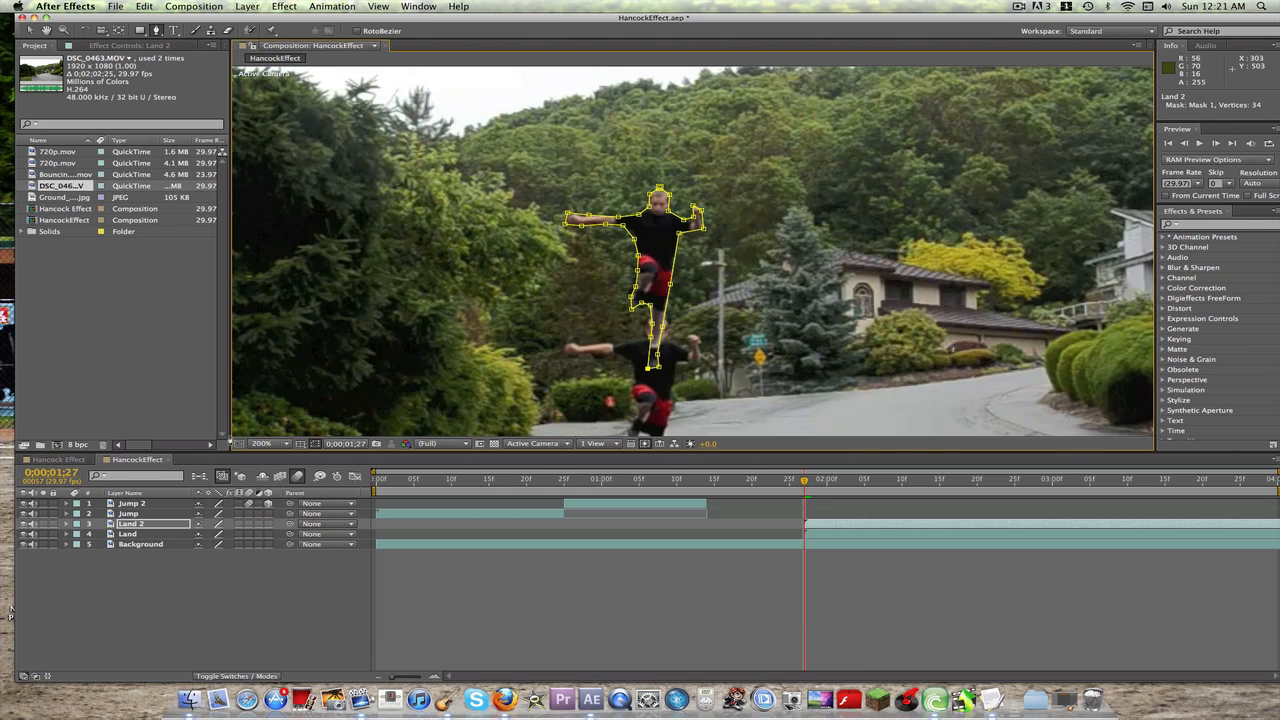
# Step: Reveal the positions of the Land 2 and Land layers and set Land 2's position to 640, 360 to match Land
pyautogui.click(66, 524)
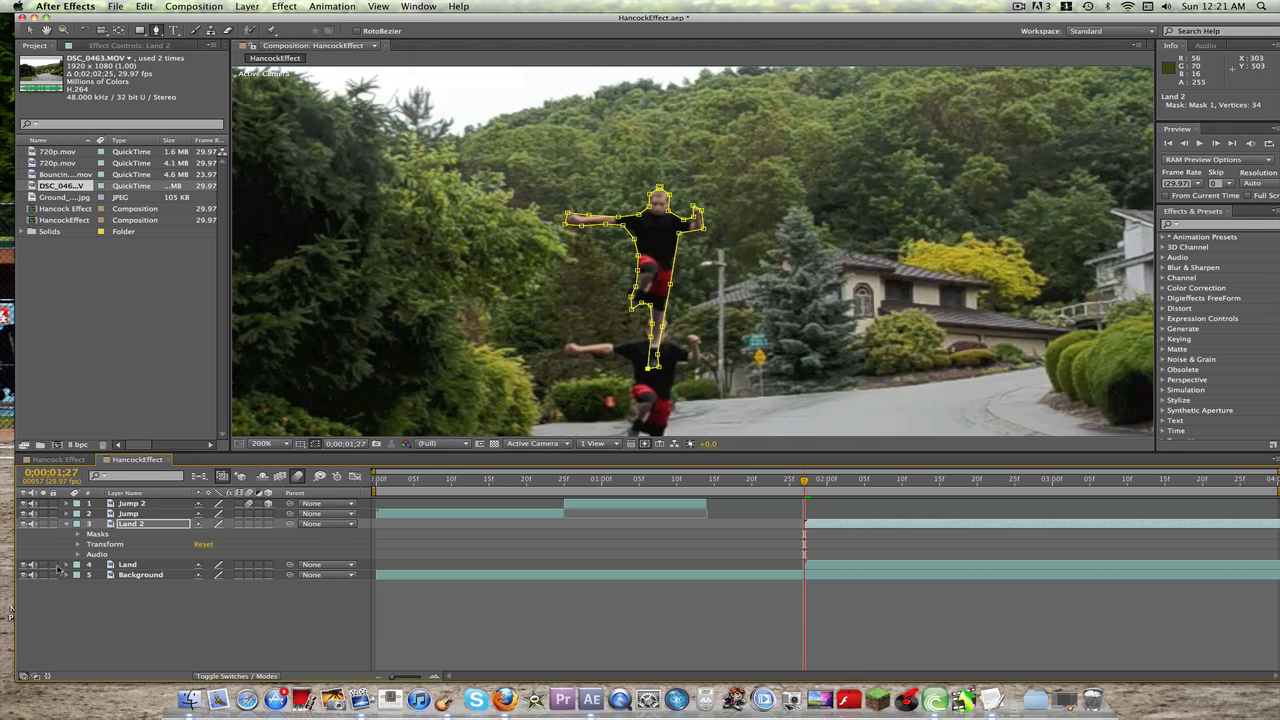
pyautogui.click(67, 524)
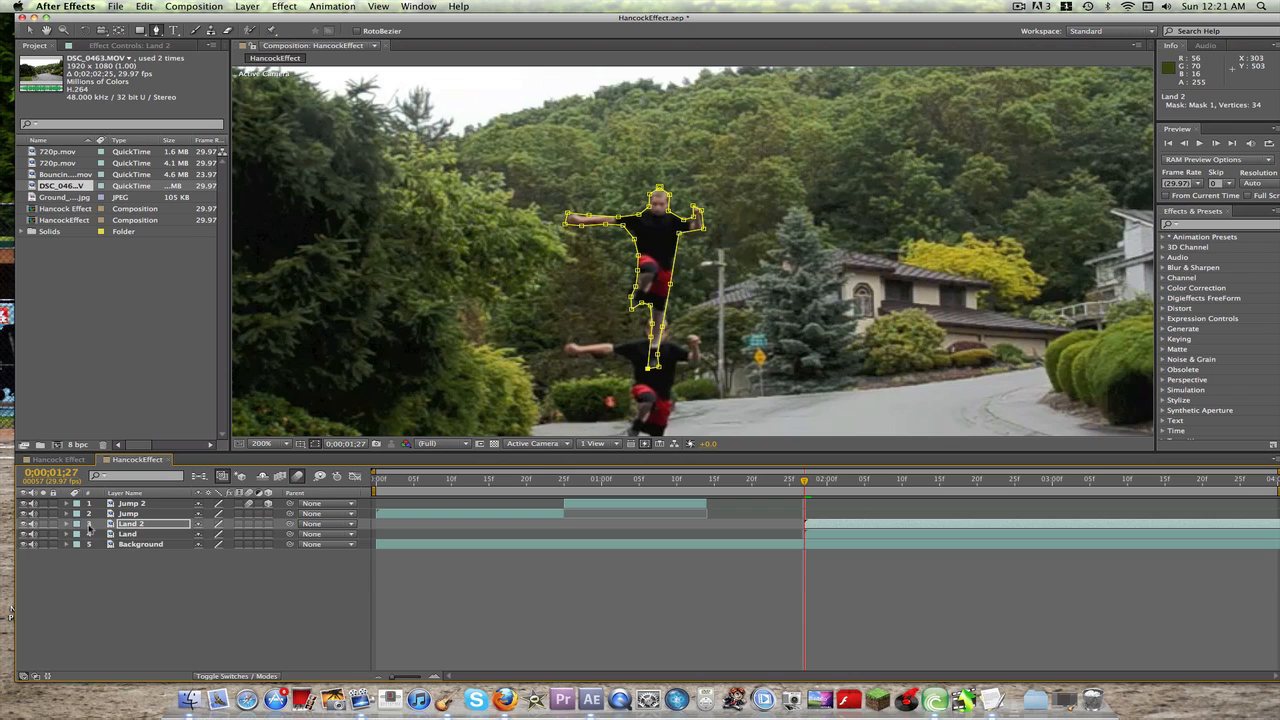
pyautogui.press('p')
pyautogui.click(132, 545)
pyautogui.press('p')
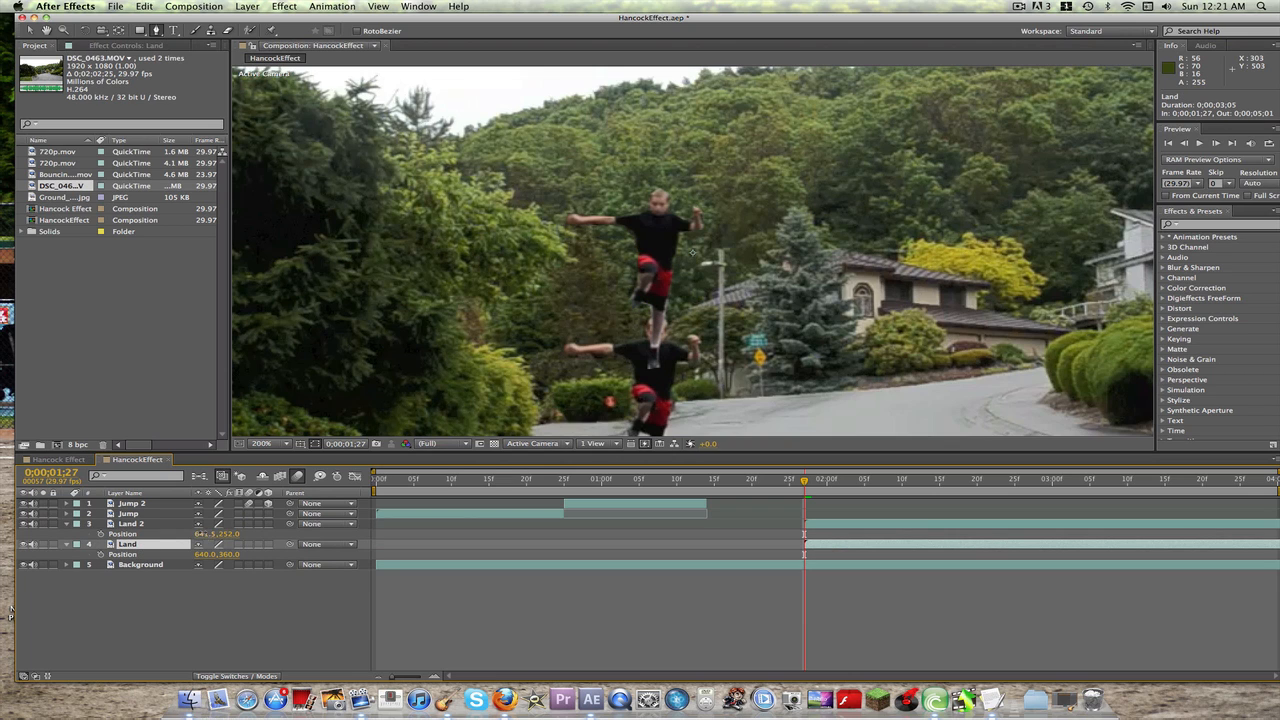
pyautogui.click(205, 534)
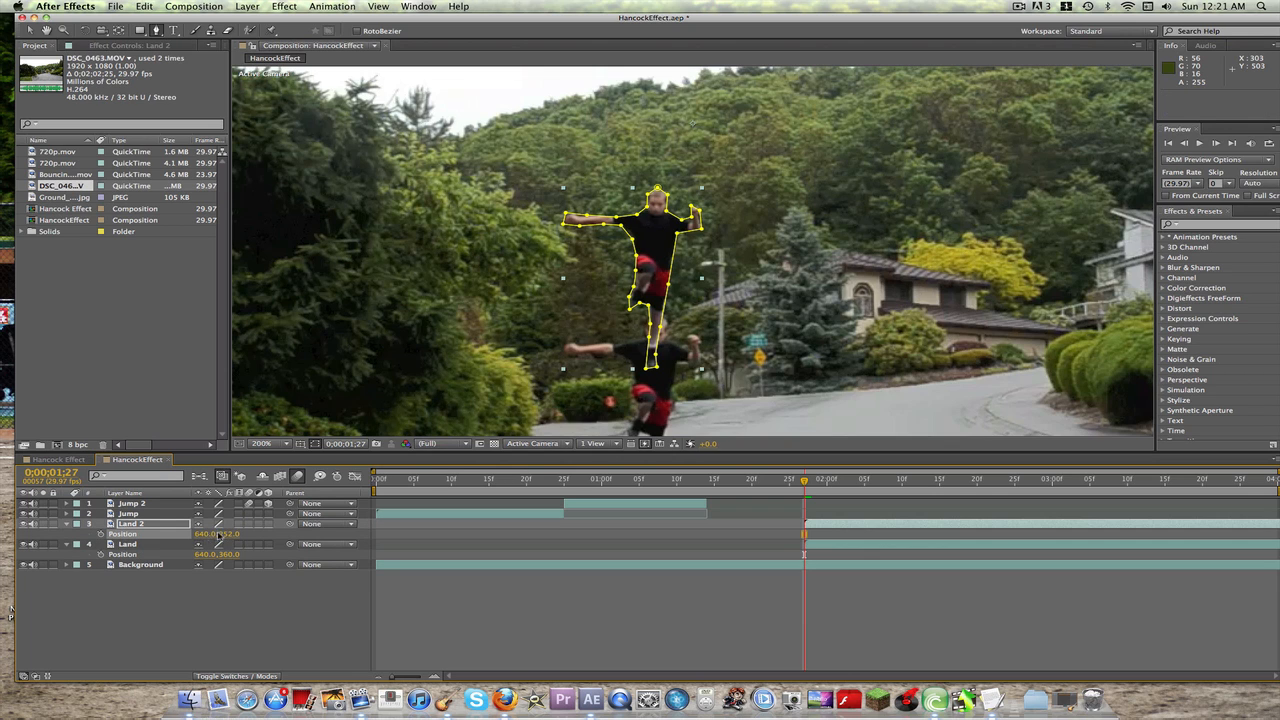
pyautogui.click(230, 535)
pyautogui.write('360')
pyautogui.press('Return')
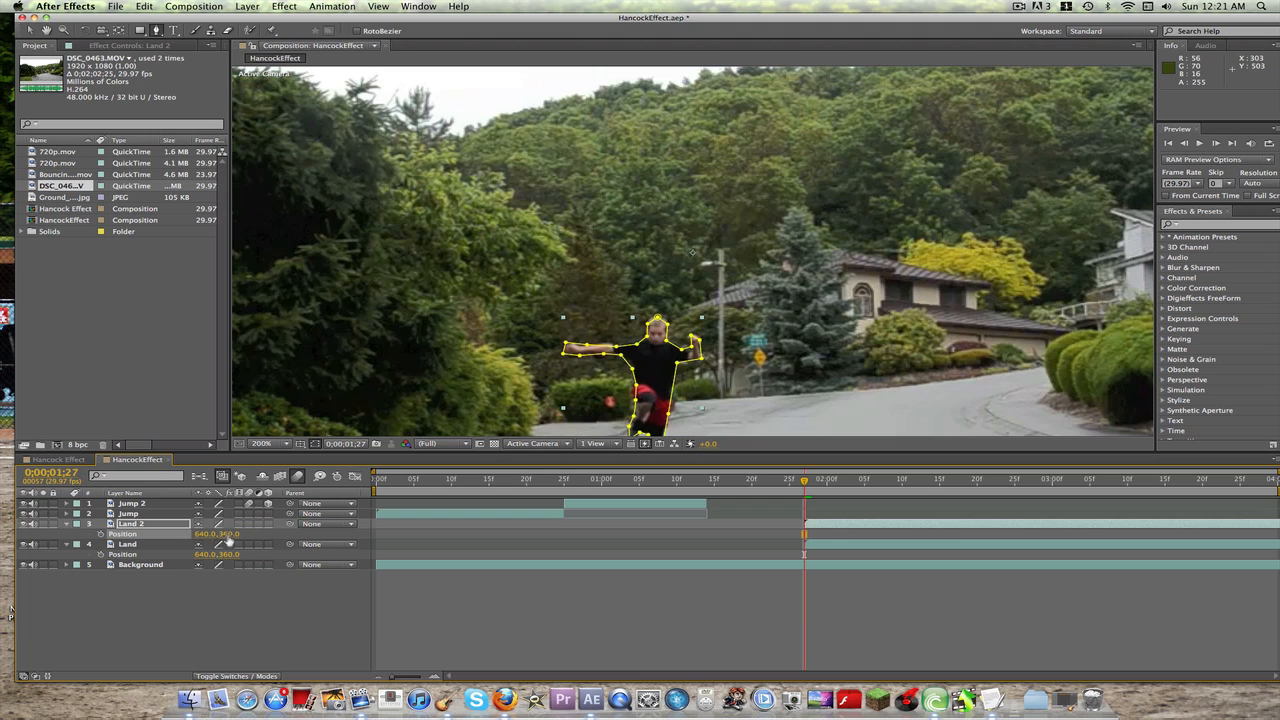
# Step: Collapse the Land 2 and Land layer properties and select the masked Land 2 layer
pyautogui.click(101, 534)
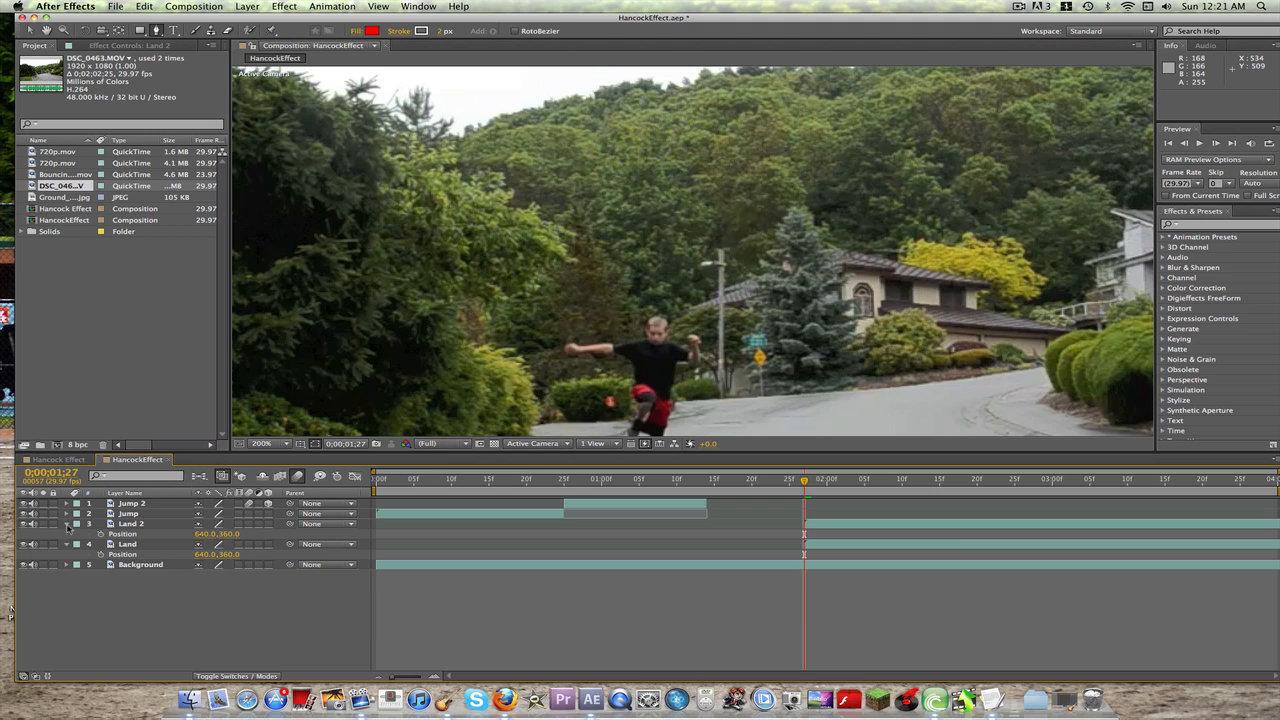
pyautogui.click(67, 524)
pyautogui.click(67, 534)
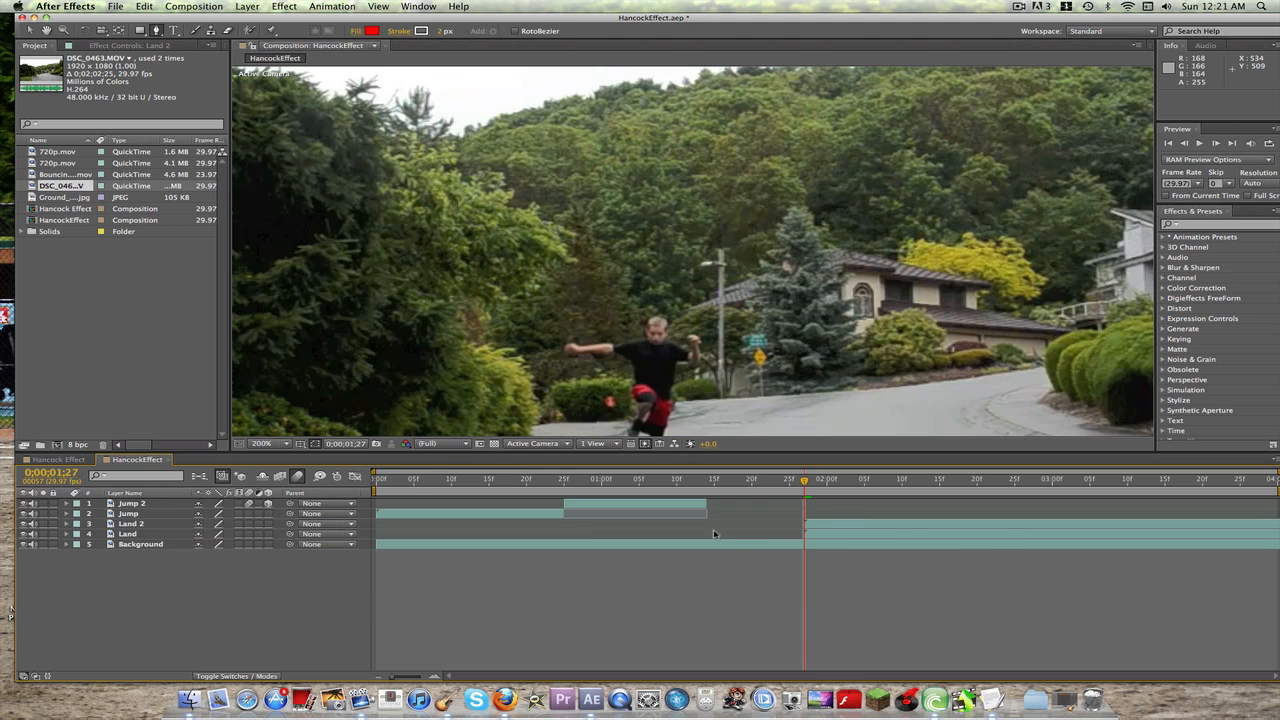
pyautogui.click(146, 526)
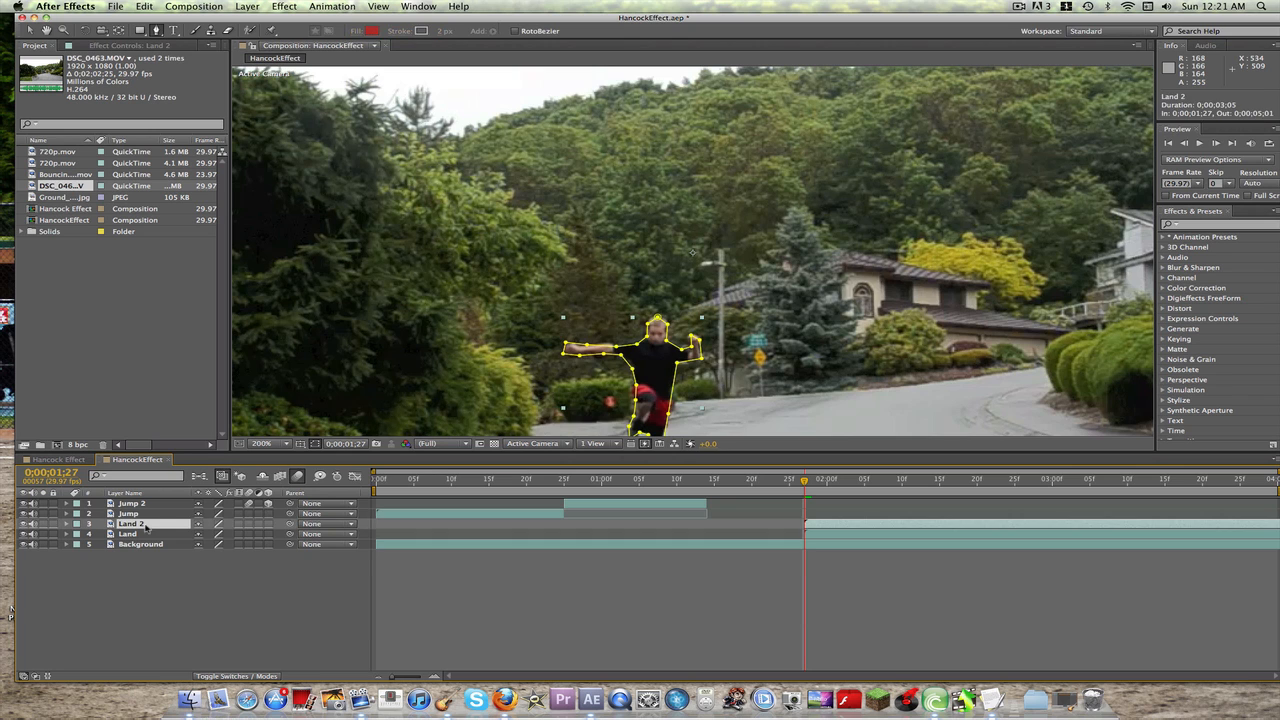
# Step: Keyframe the Land 2 layer's position at 0;00;01;27 with the figure above the frame at 640, -217
pyautogui.press('p')
pyautogui.click(262, 443)
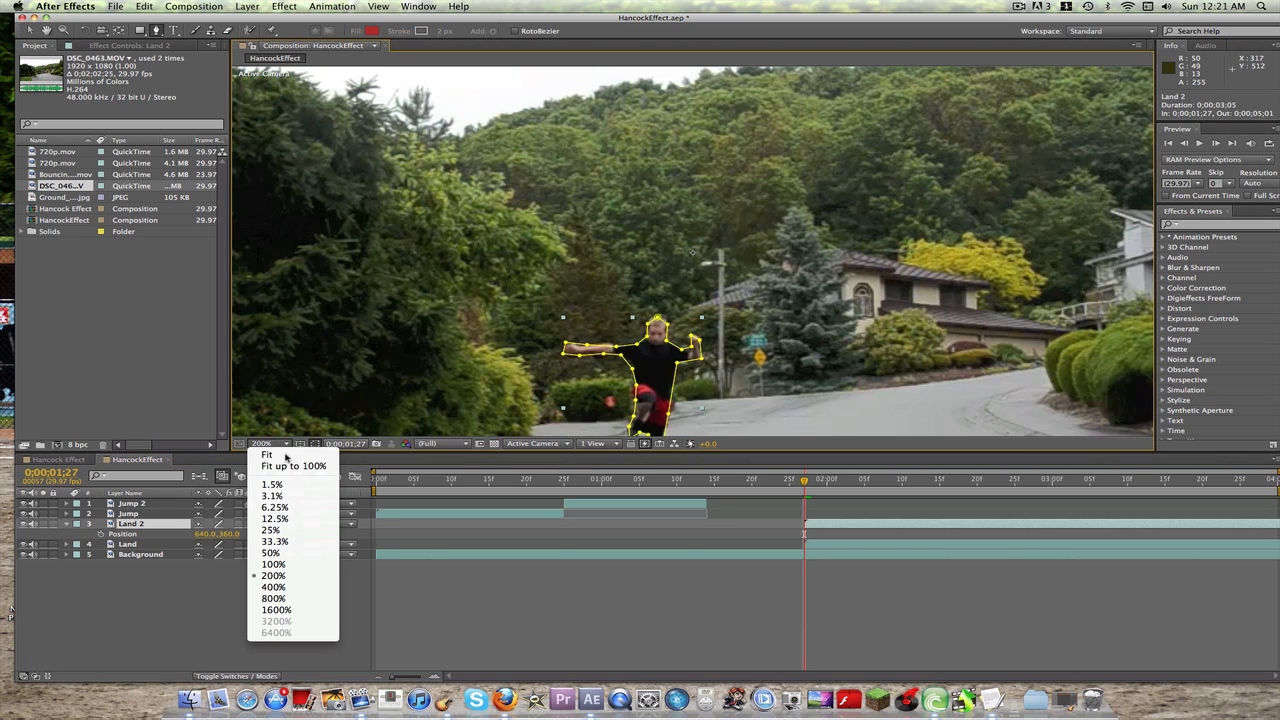
pyautogui.click(292, 462)
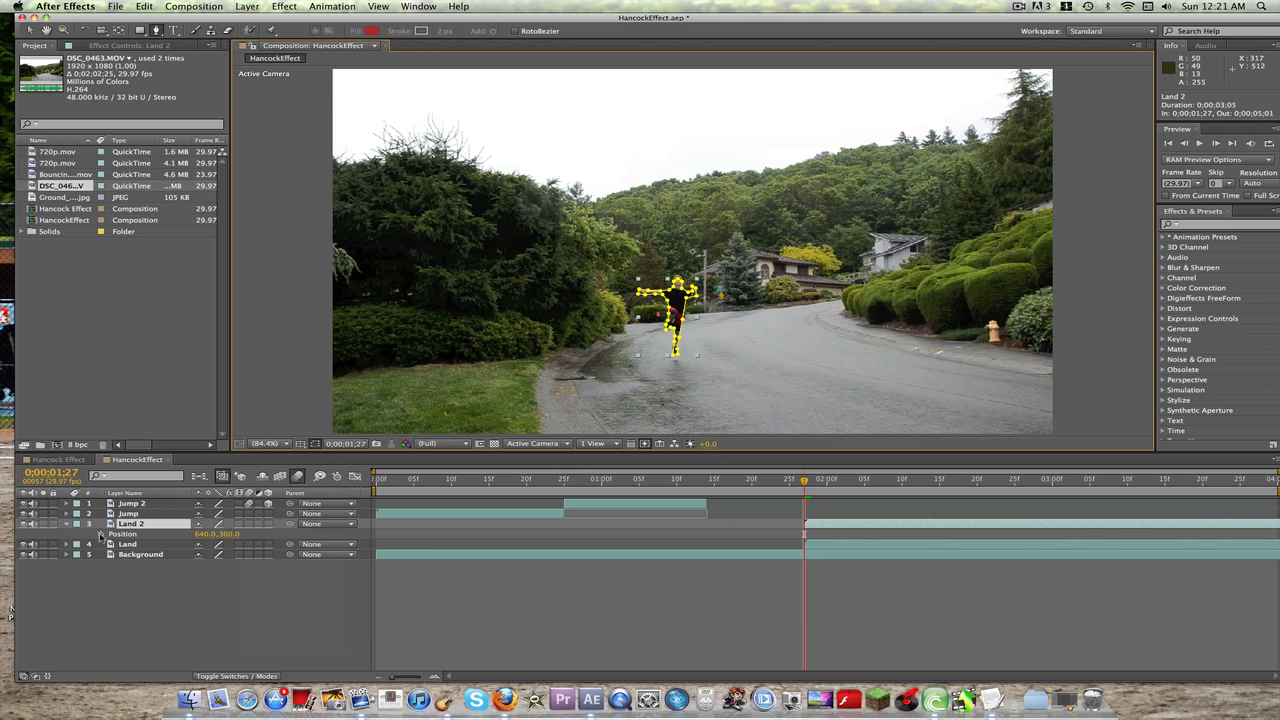
pyautogui.click(100, 535)
pyautogui.moveTo(230, 536); pyautogui.dragTo(111, 527)
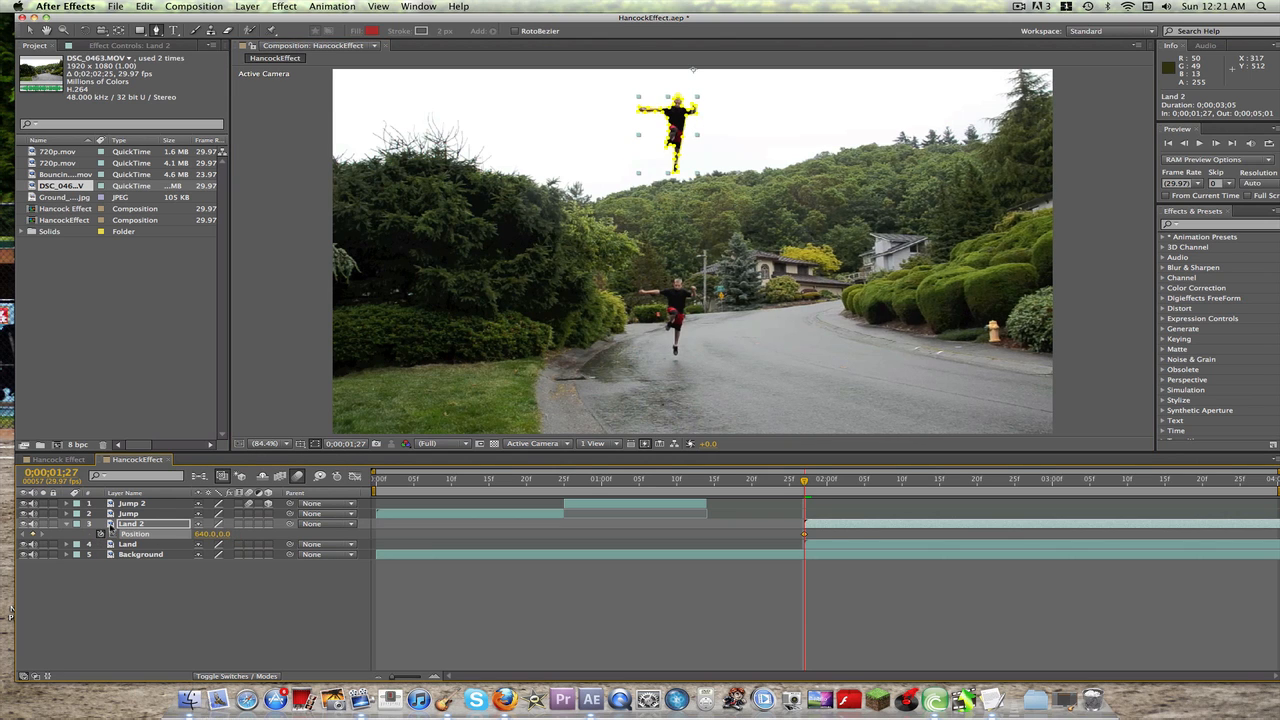
pyautogui.moveTo(227, 536); pyautogui.dragTo(66, 529)
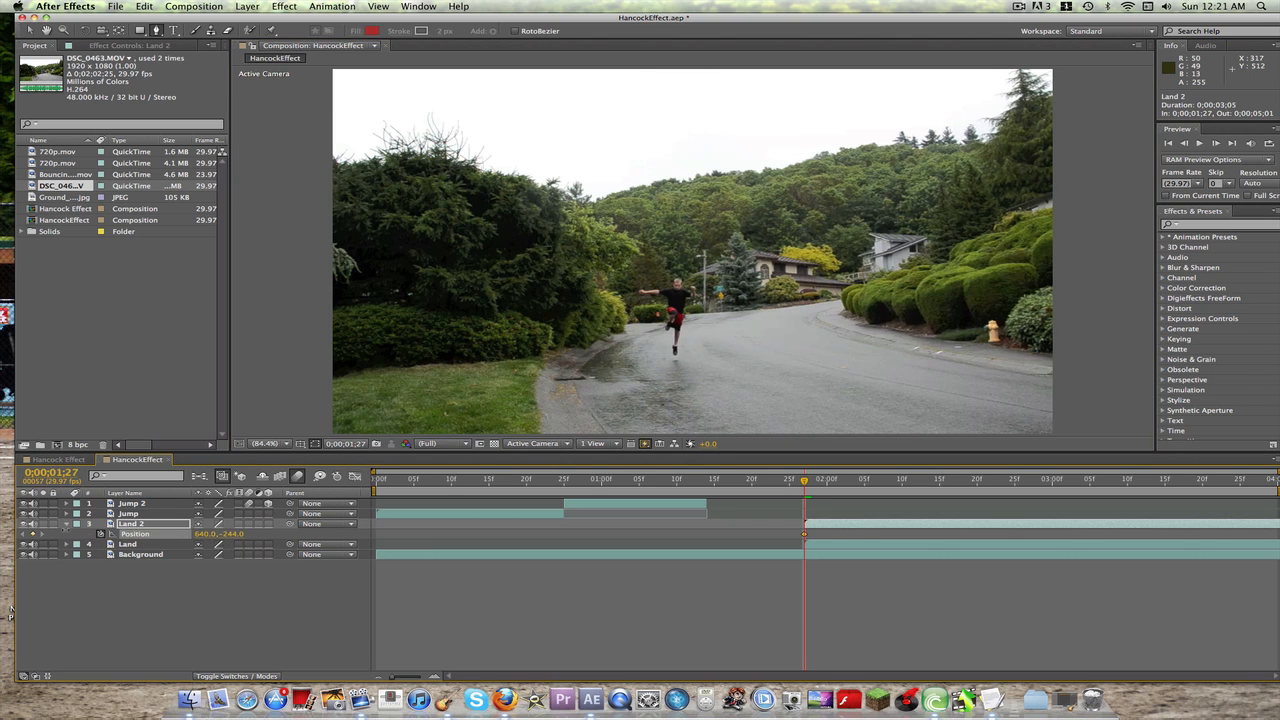
pyautogui.click(263, 443)
pyautogui.click(283, 553)
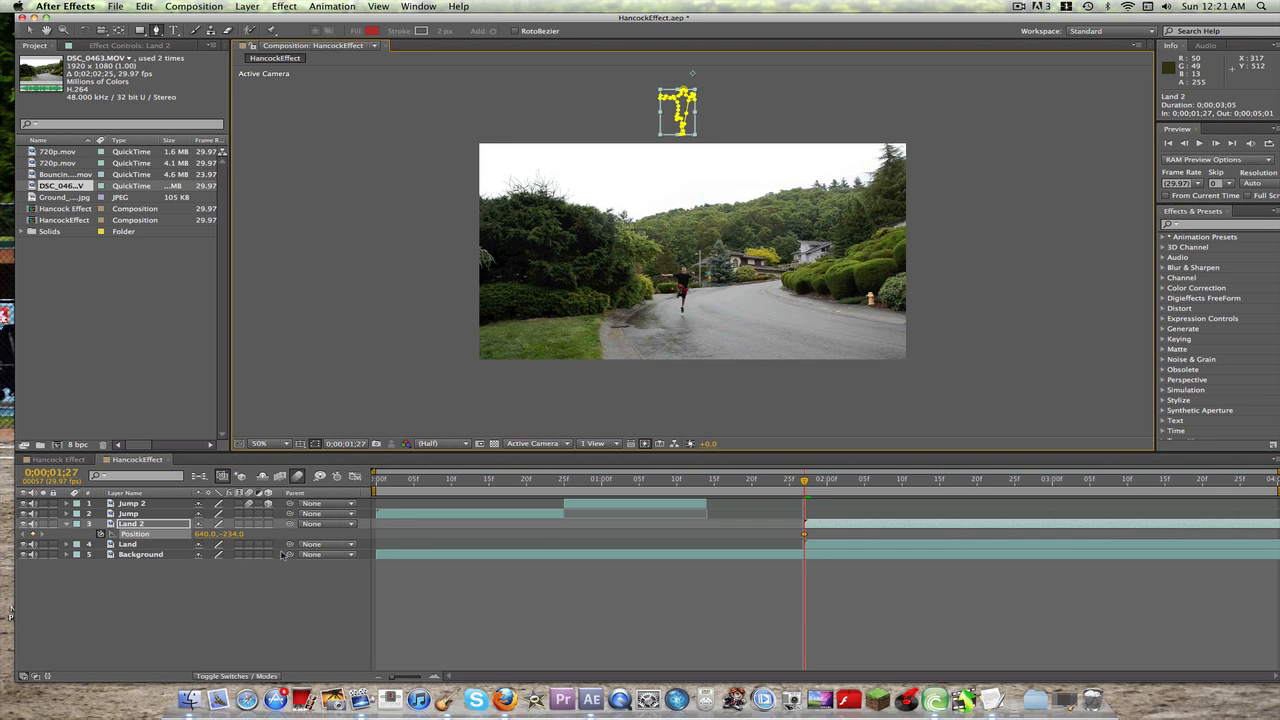
pyautogui.moveTo(238, 534); pyautogui.dragTo(250, 533)
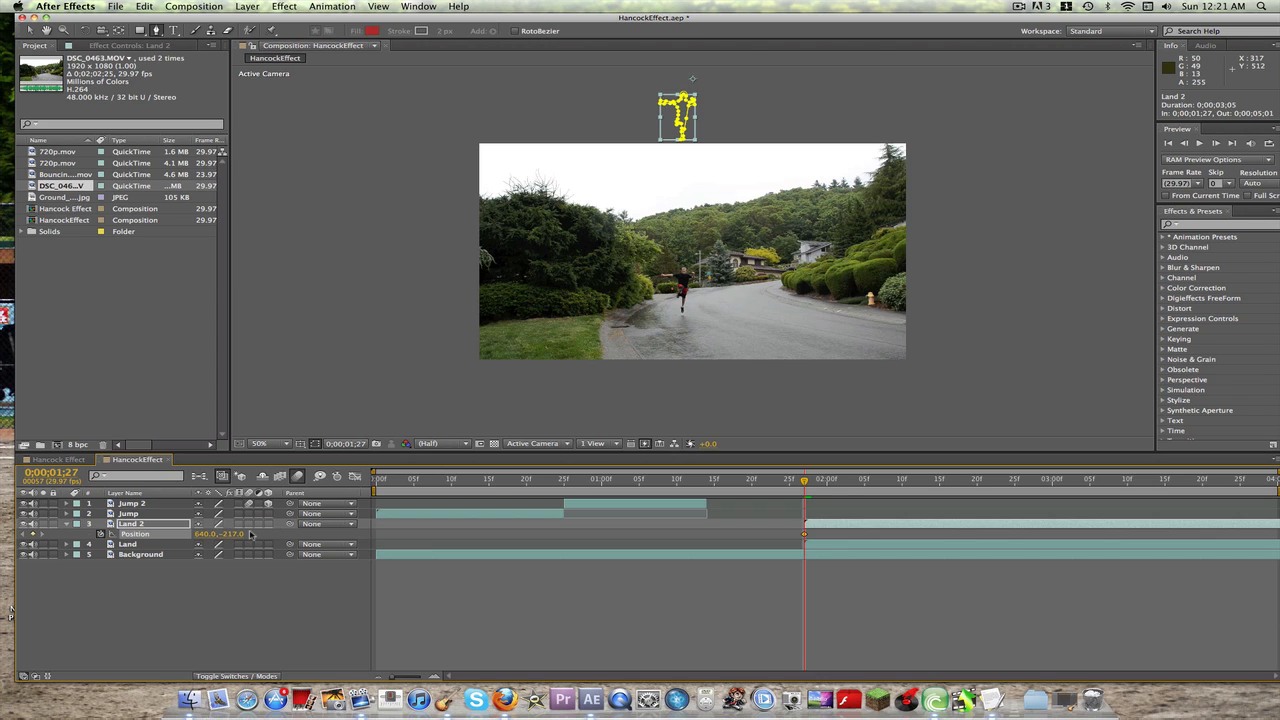
# Step: Add a second Land 2 position keyframe at 0;00;02;06 with the figure back on the road at 640, 360
pyautogui.press('space')
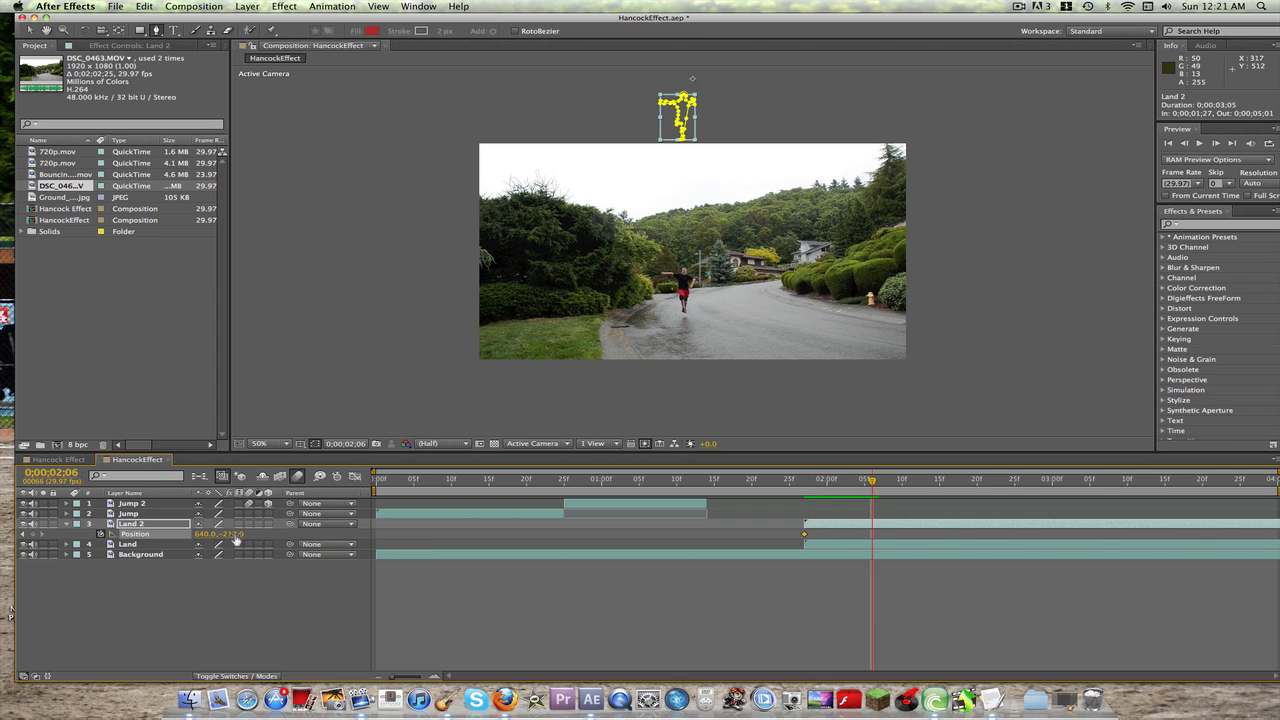
pyautogui.moveTo(234, 540); pyautogui.dragTo(296, 540)
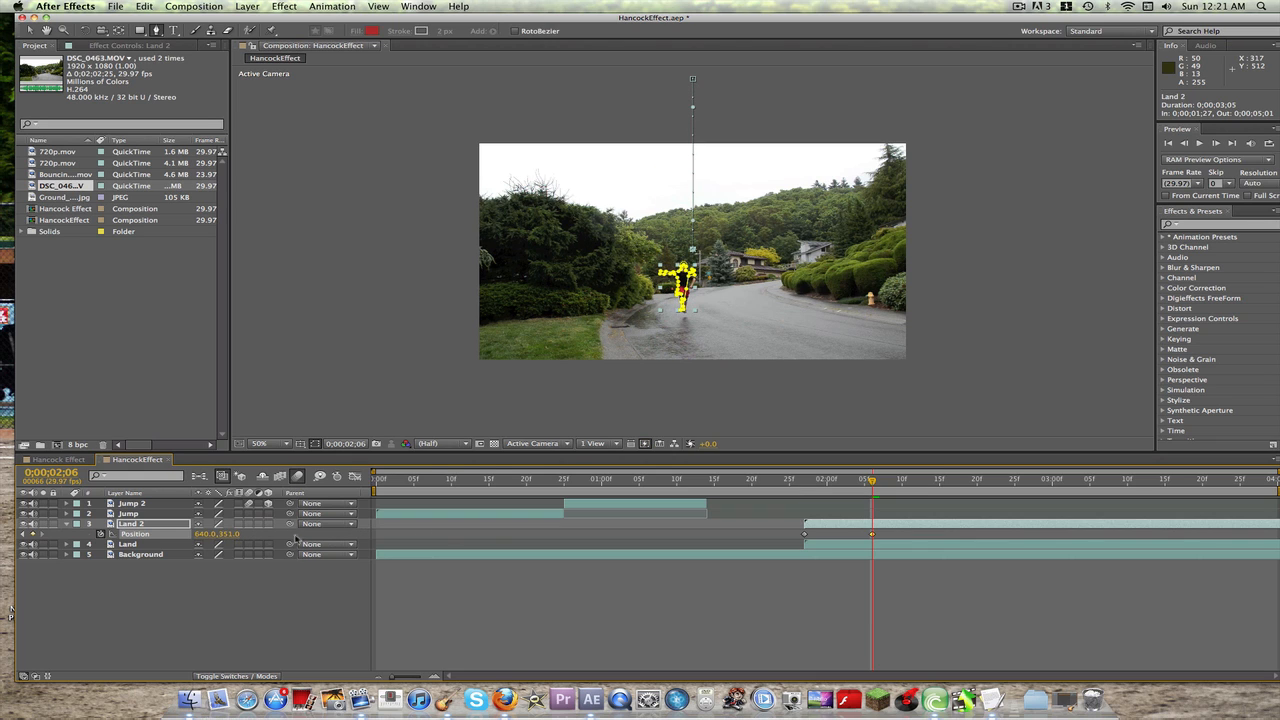
pyautogui.click(230, 534)
pyautogui.write('360')
pyautogui.click(181, 600)
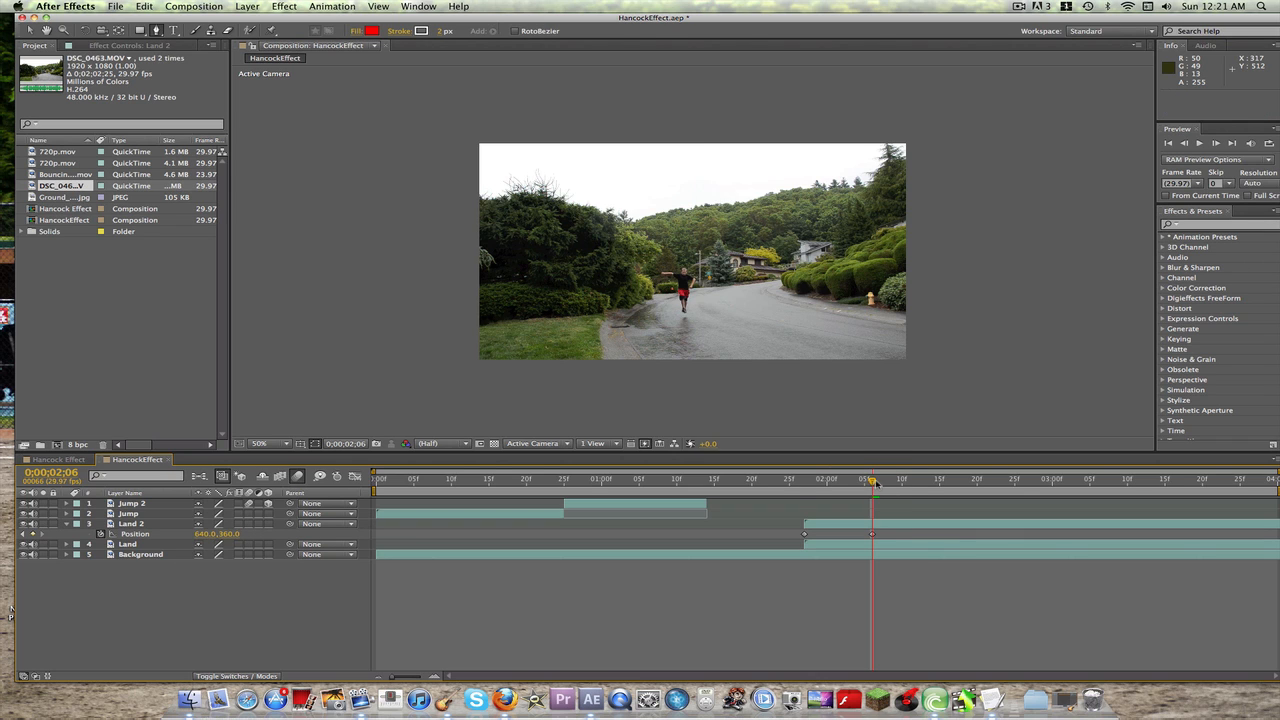
# Step: Move Land 2's second position keyframe to 0;00;02;08 and lower its position to 640, 378 to match the landing figure
pyautogui.moveTo(874, 483); pyautogui.dragTo(888, 485)
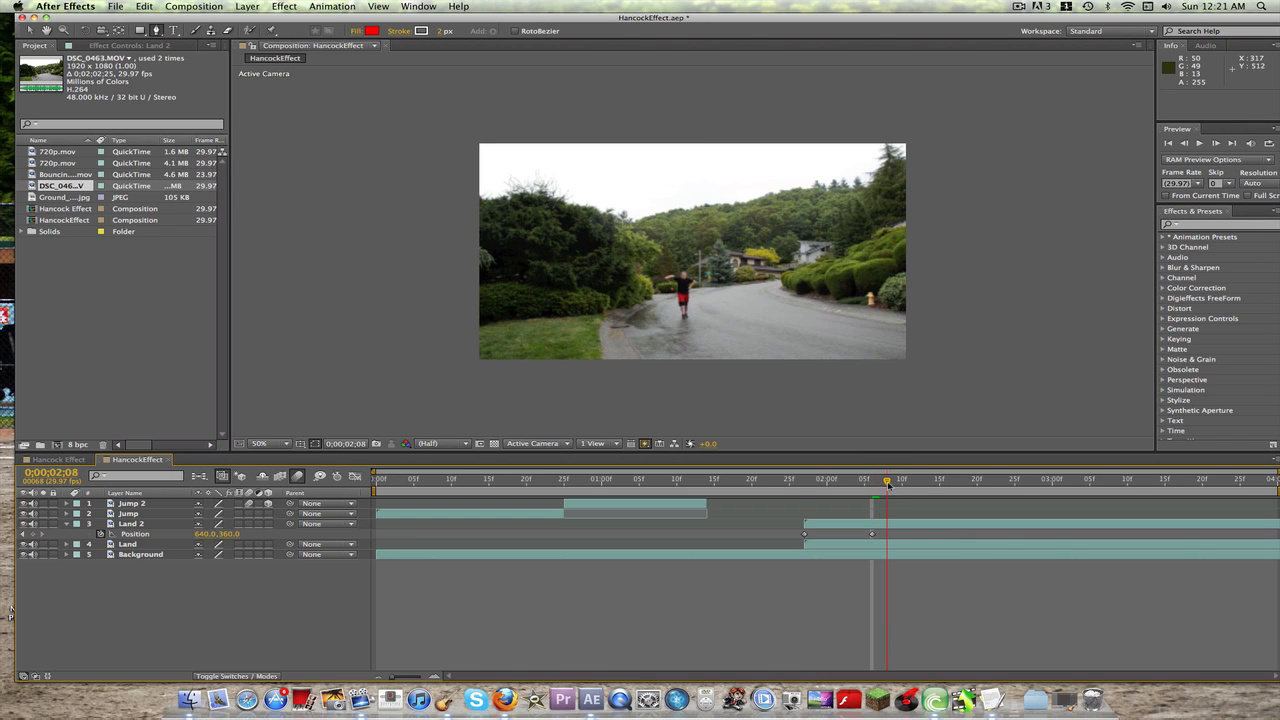
pyautogui.moveTo(872, 535); pyautogui.dragTo(887, 537)
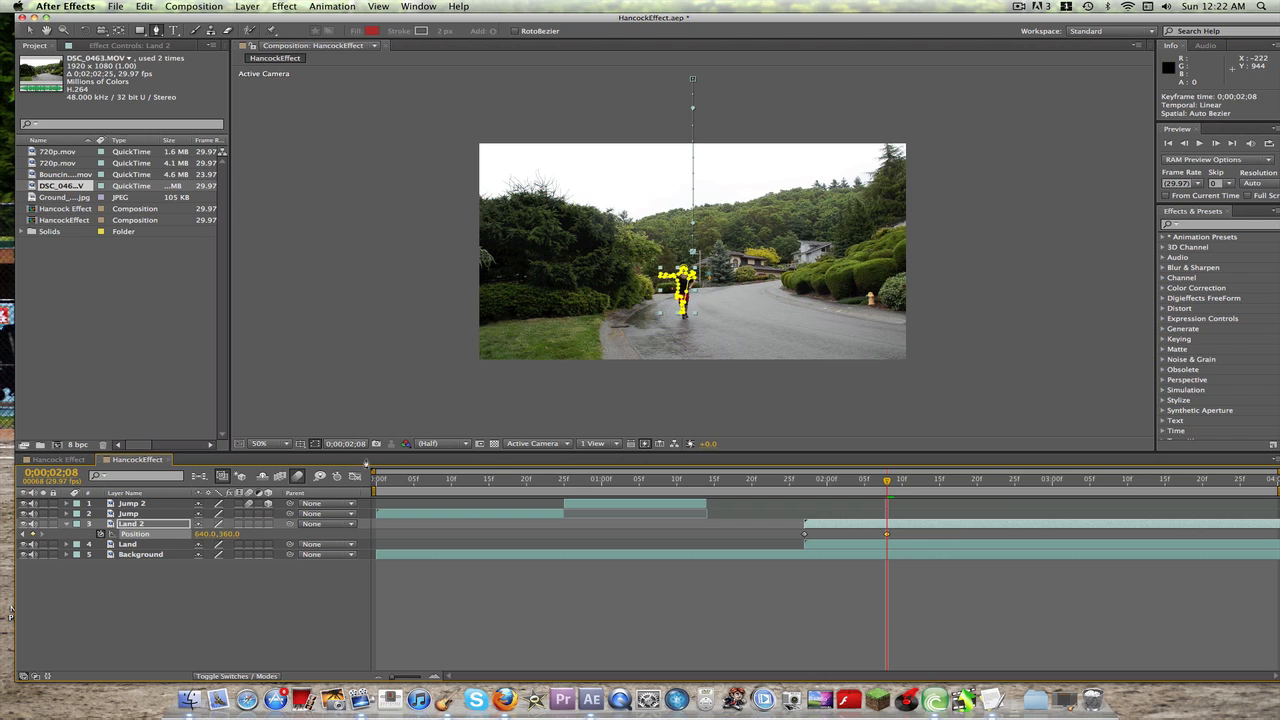
pyautogui.moveTo(233, 534); pyautogui.dragTo(244, 534)
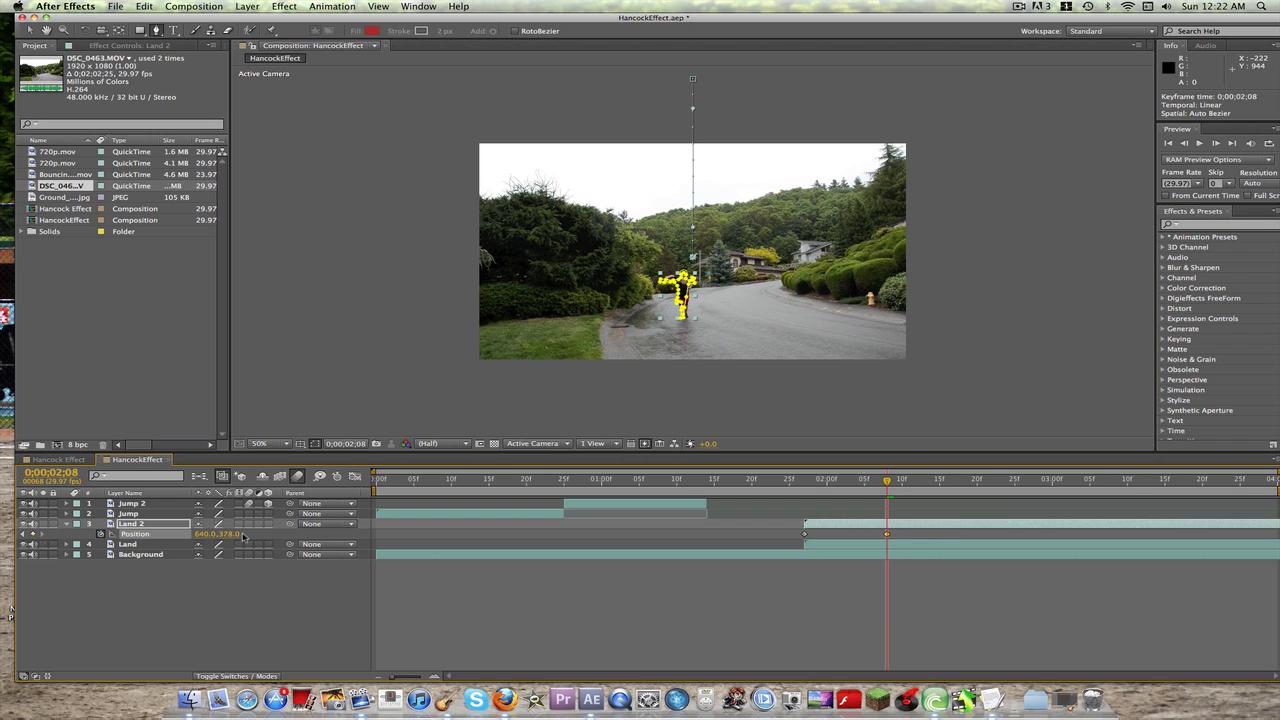
# Step: Trim Land 2 to end just before 0;00;02;08 and trim the Land layer to start at 0;00;02;08
pyautogui.click(151, 525)
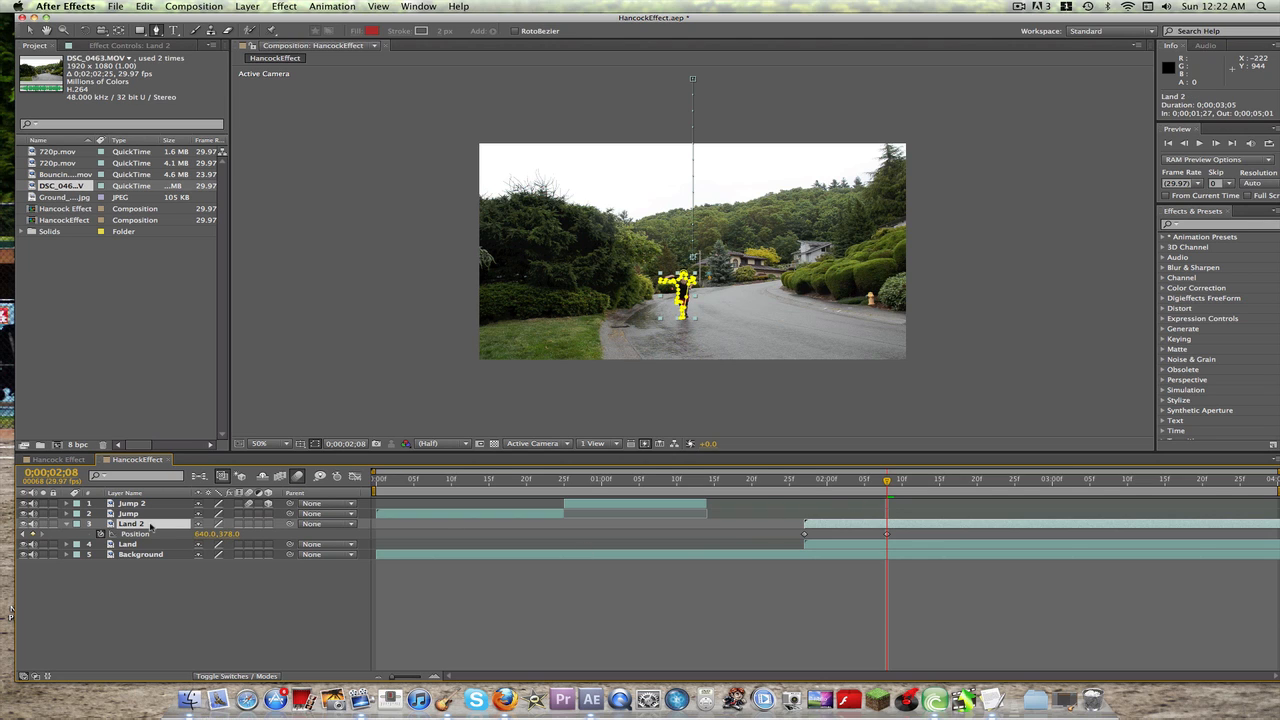
pyautogui.hotkey('alt', ']')
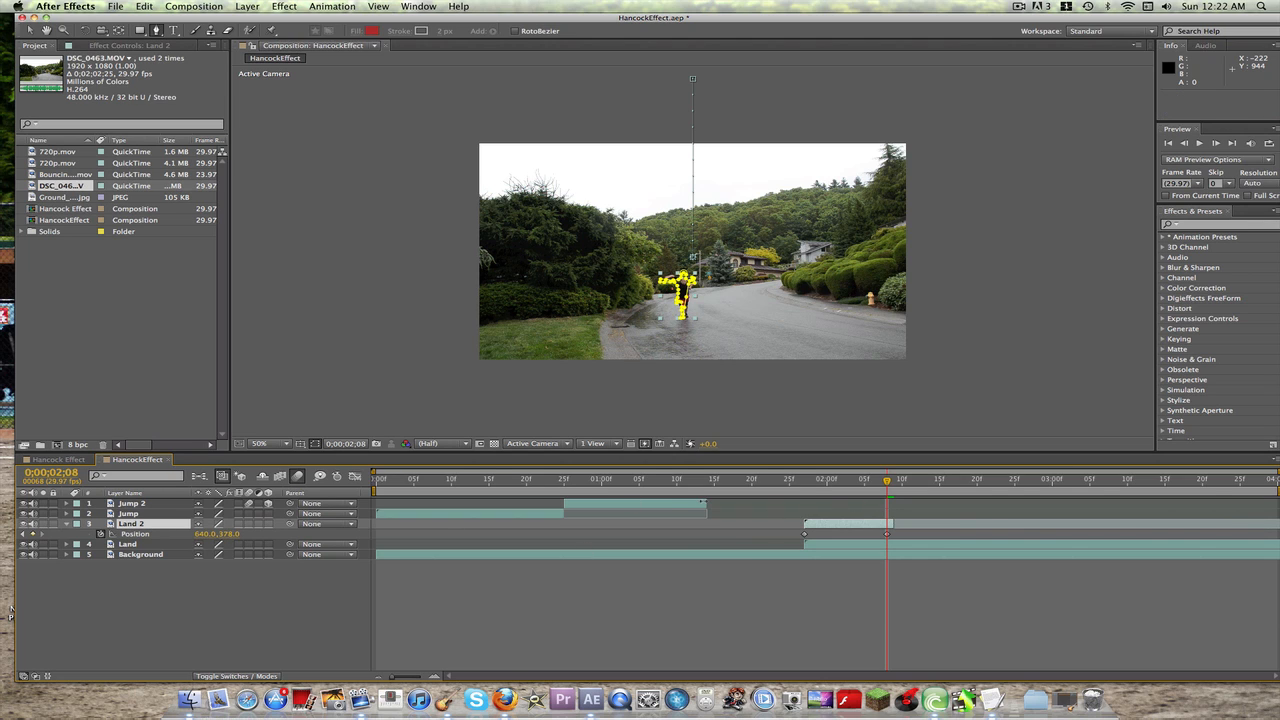
pyautogui.moveTo(893, 524); pyautogui.dragTo(888, 524)
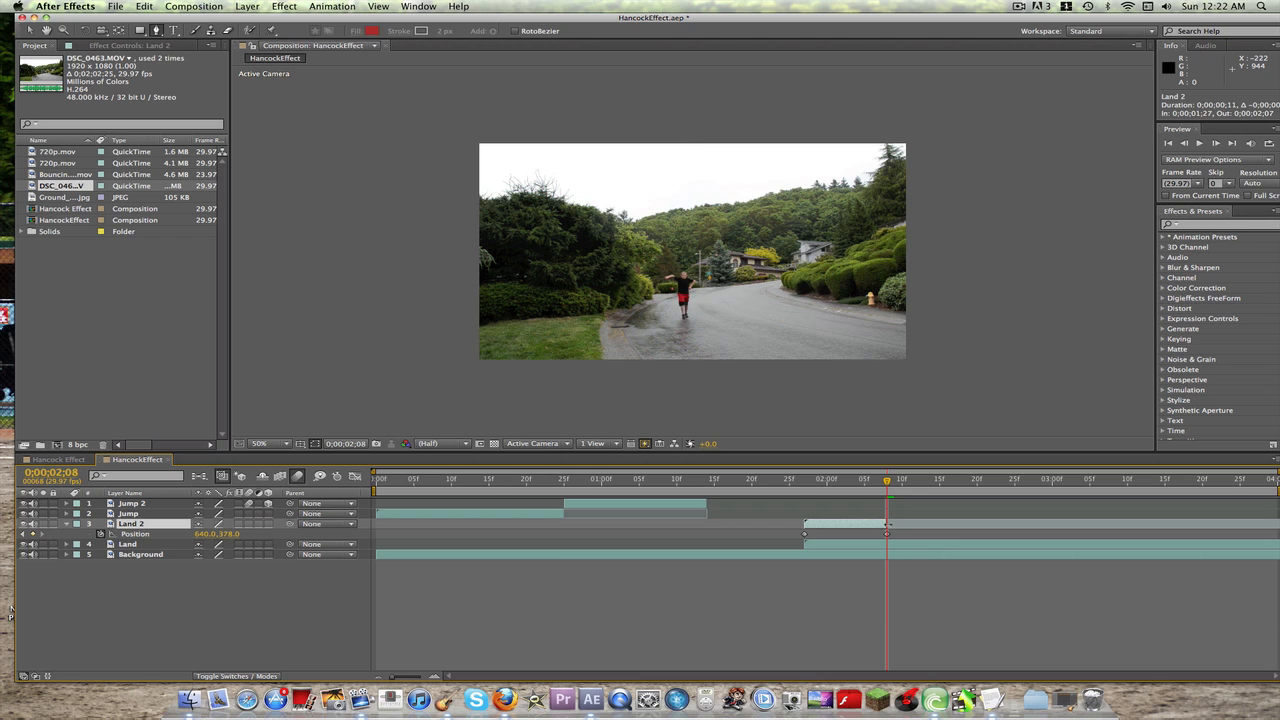
pyautogui.click(137, 545)
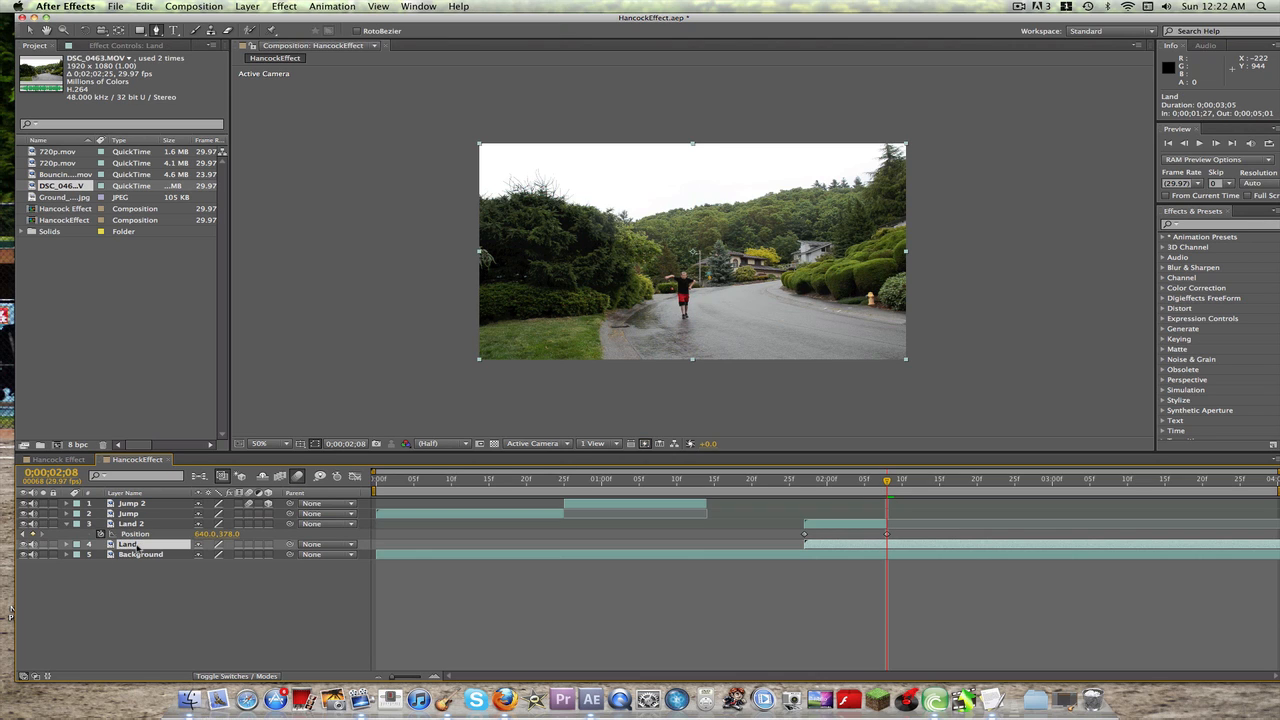
pyautogui.hotkey('alt', '[')
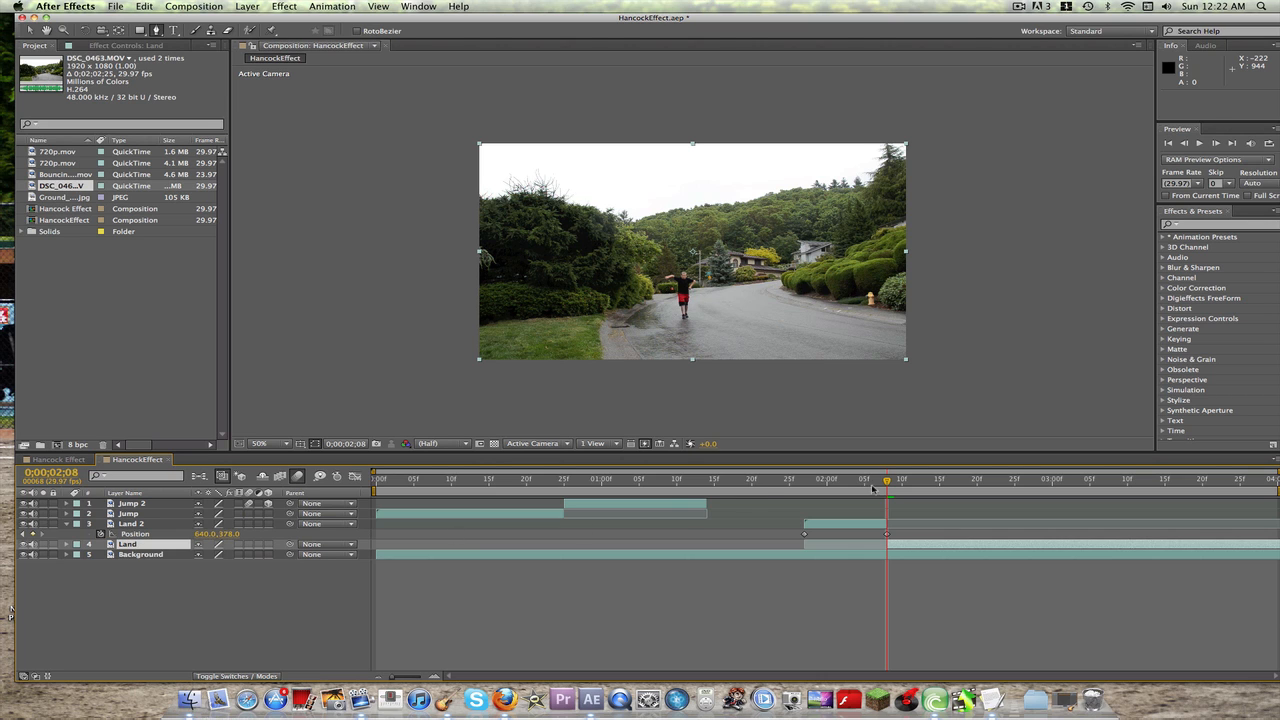
# Step: Preview the landing, enable motion blur on the Land 2 layer, and play the composition from the start
pyautogui.moveTo(887, 484); pyautogui.dragTo(804, 484)
pyautogui.press('space')
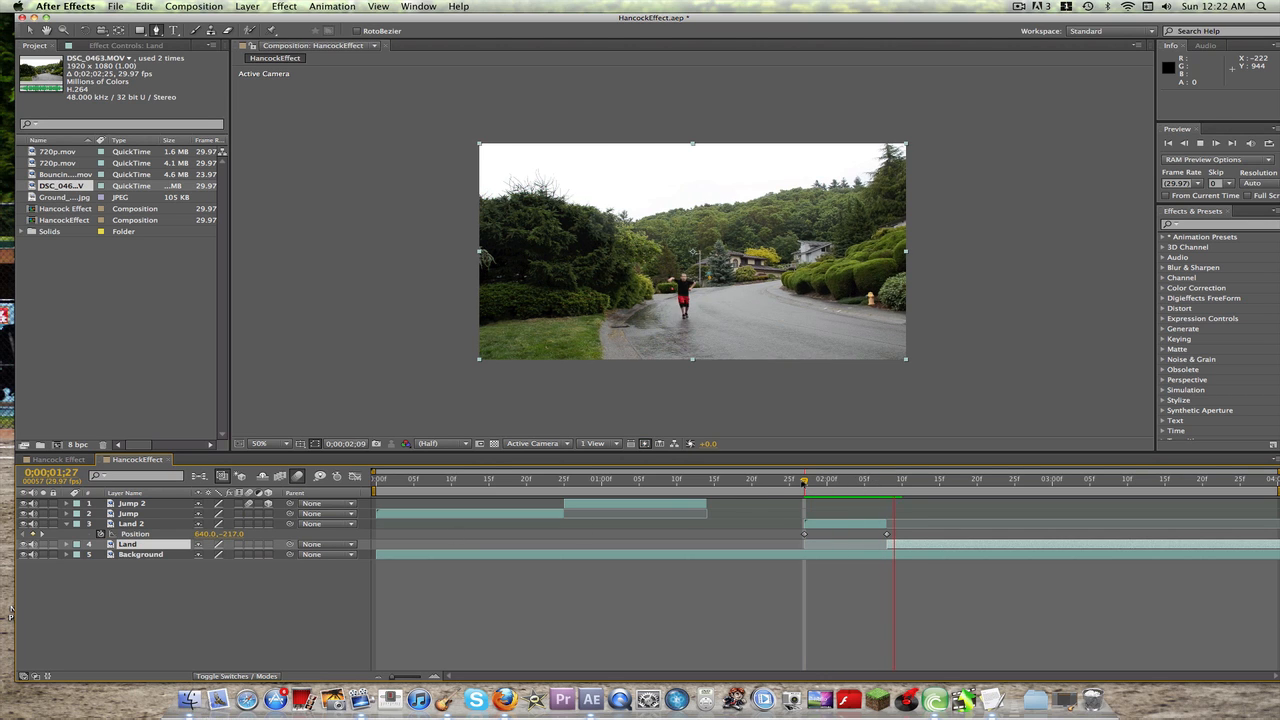
pyautogui.press('space')
pyautogui.moveTo(1002, 483); pyautogui.dragTo(809, 471)
pyautogui.press('space')
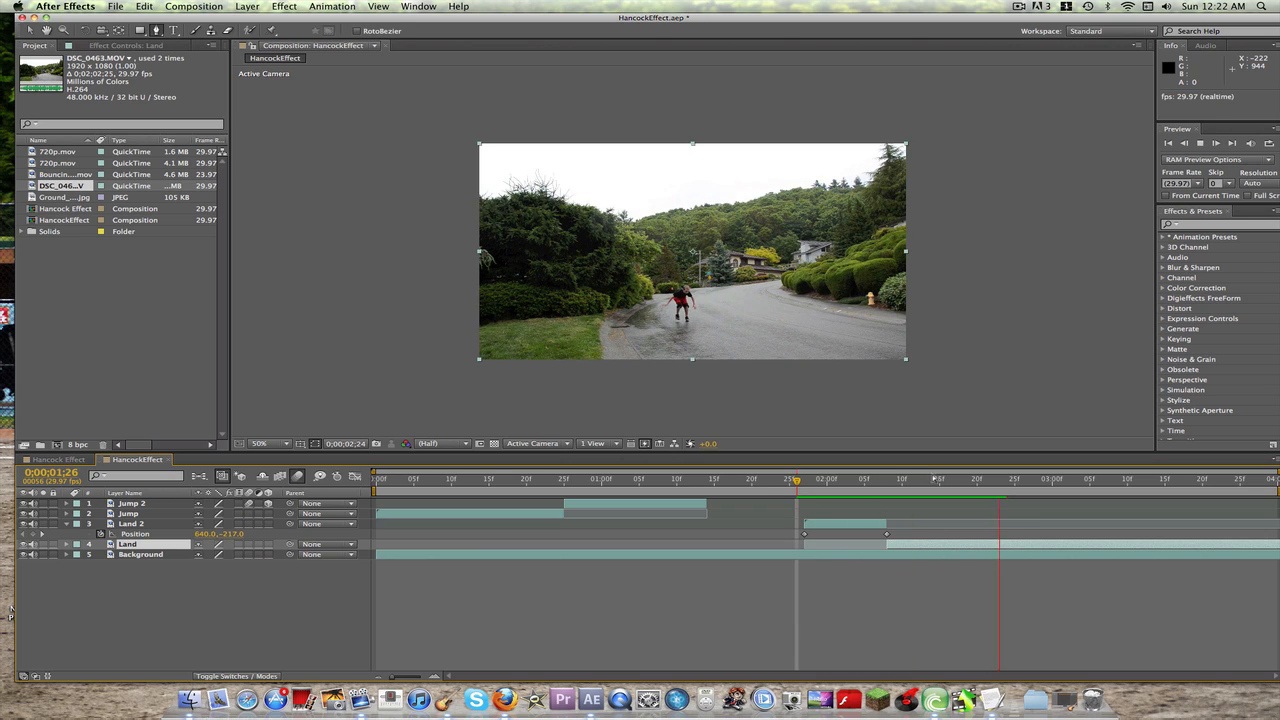
pyautogui.moveTo(1007, 484); pyautogui.dragTo(887, 480)
pyautogui.click(249, 524)
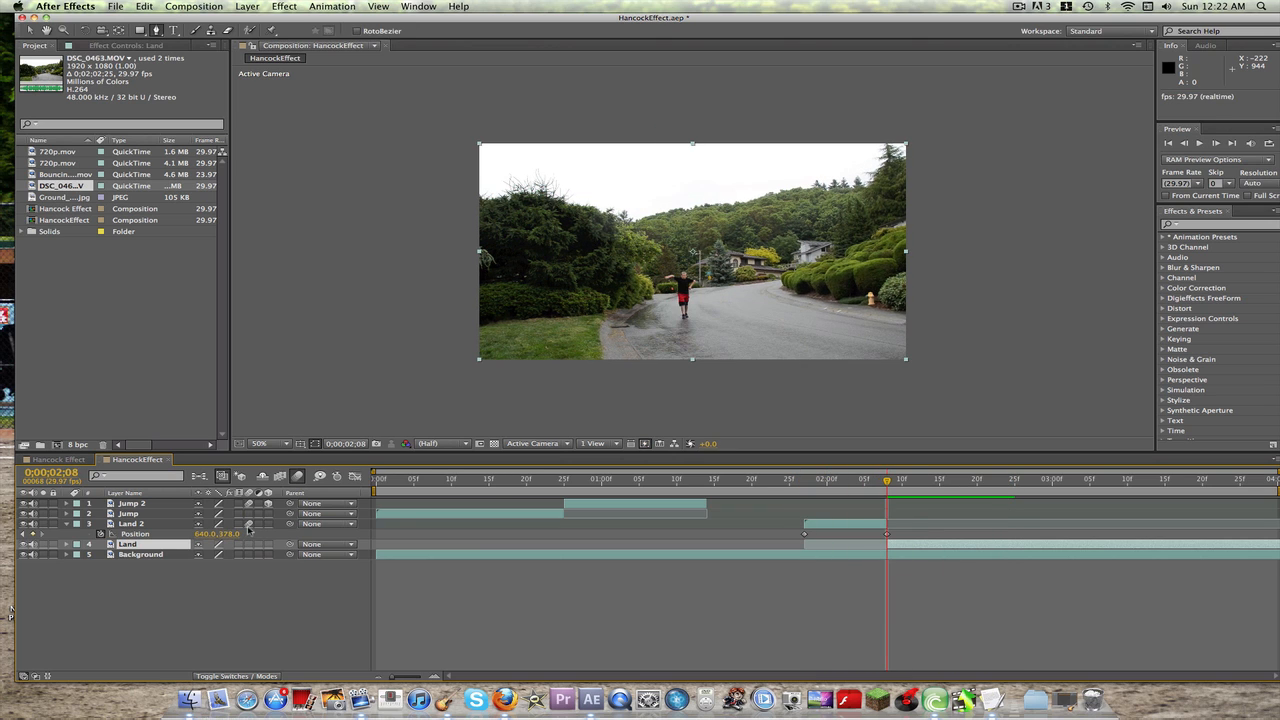
pyautogui.moveTo(863, 485); pyautogui.dragTo(318, 453)
pyautogui.press('space')
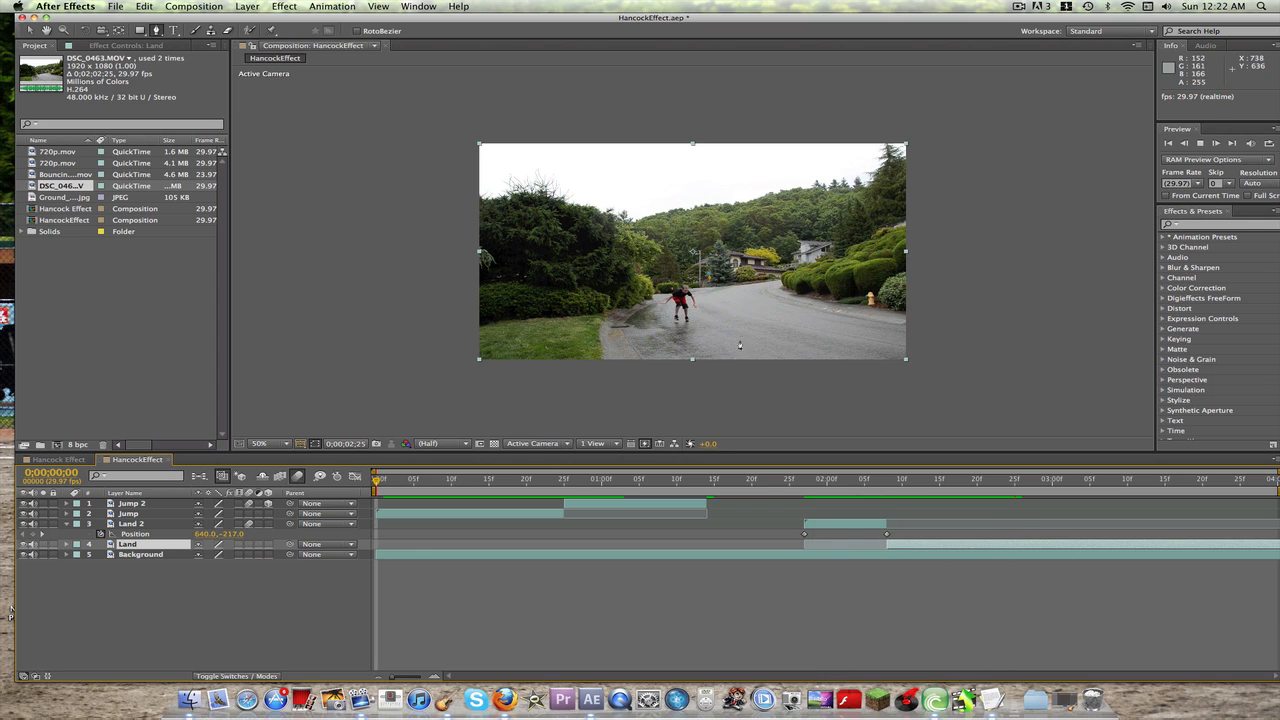
pyautogui.press('space')
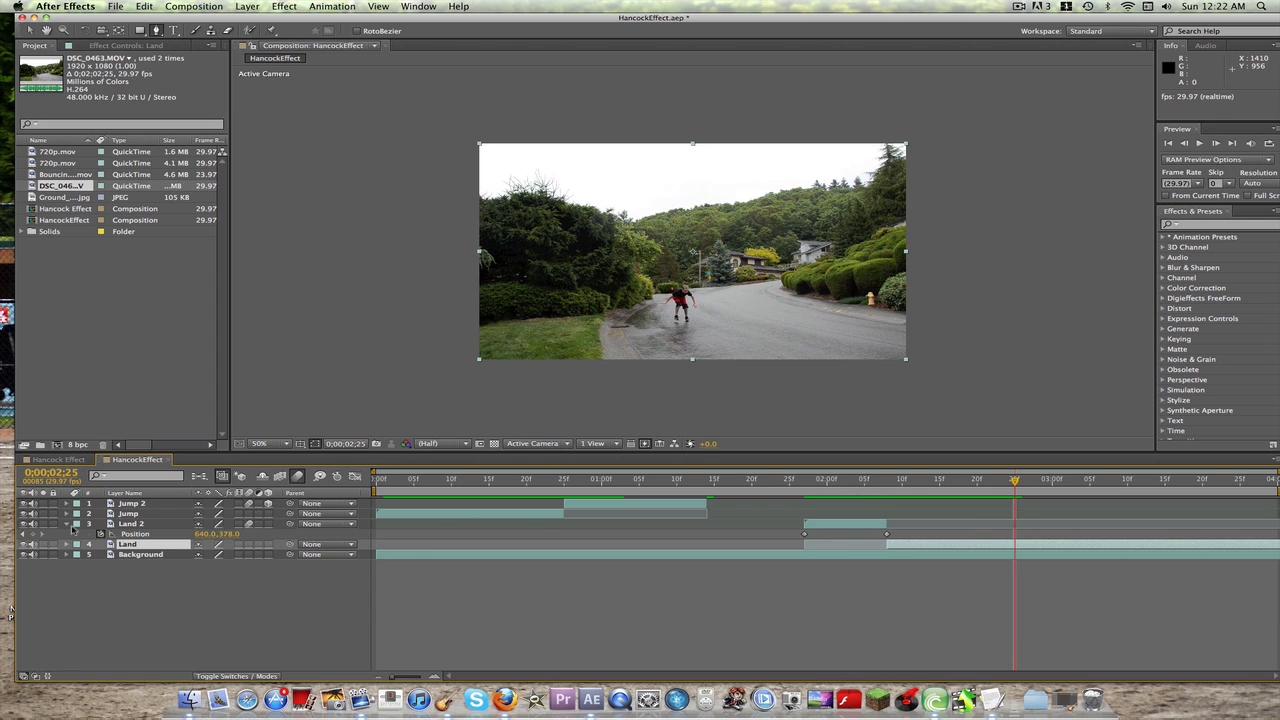
# Step: Move Jump 2's second position keyframe to 0;00;01;03 and play back the full composition at full-frame view
pyautogui.click(66, 523)
pyautogui.click(66, 503)
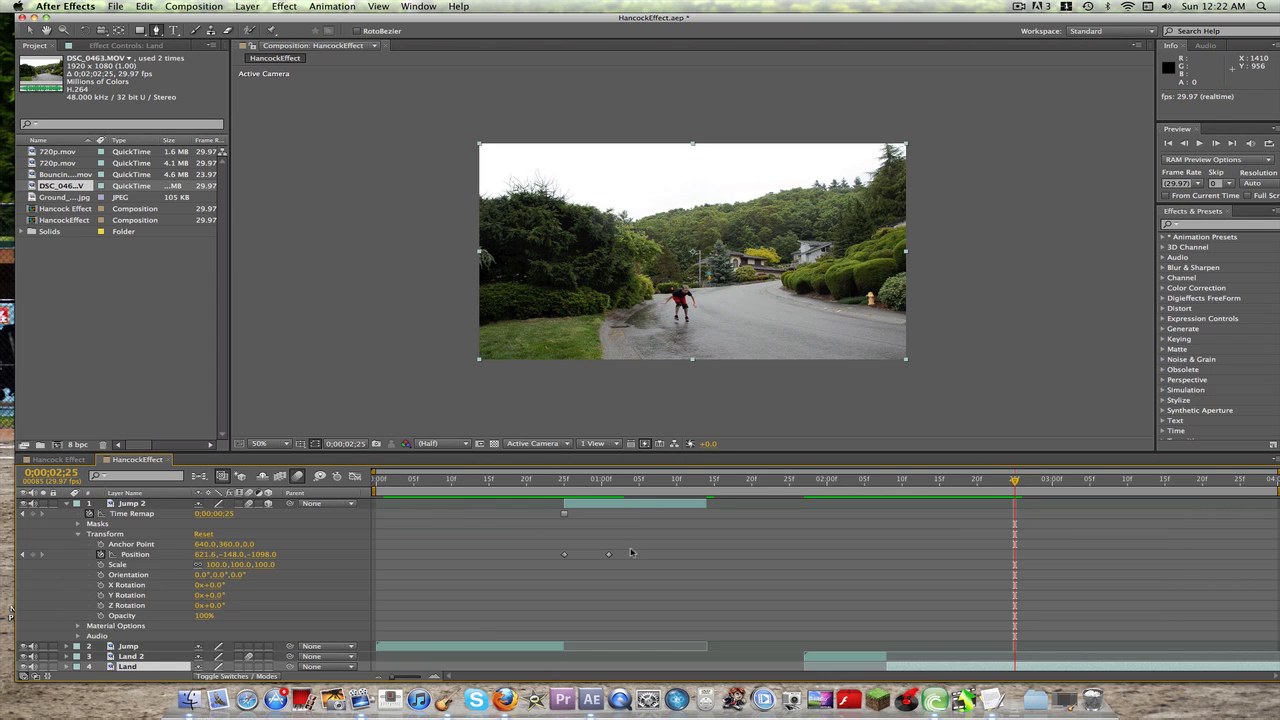
pyautogui.click(608, 555)
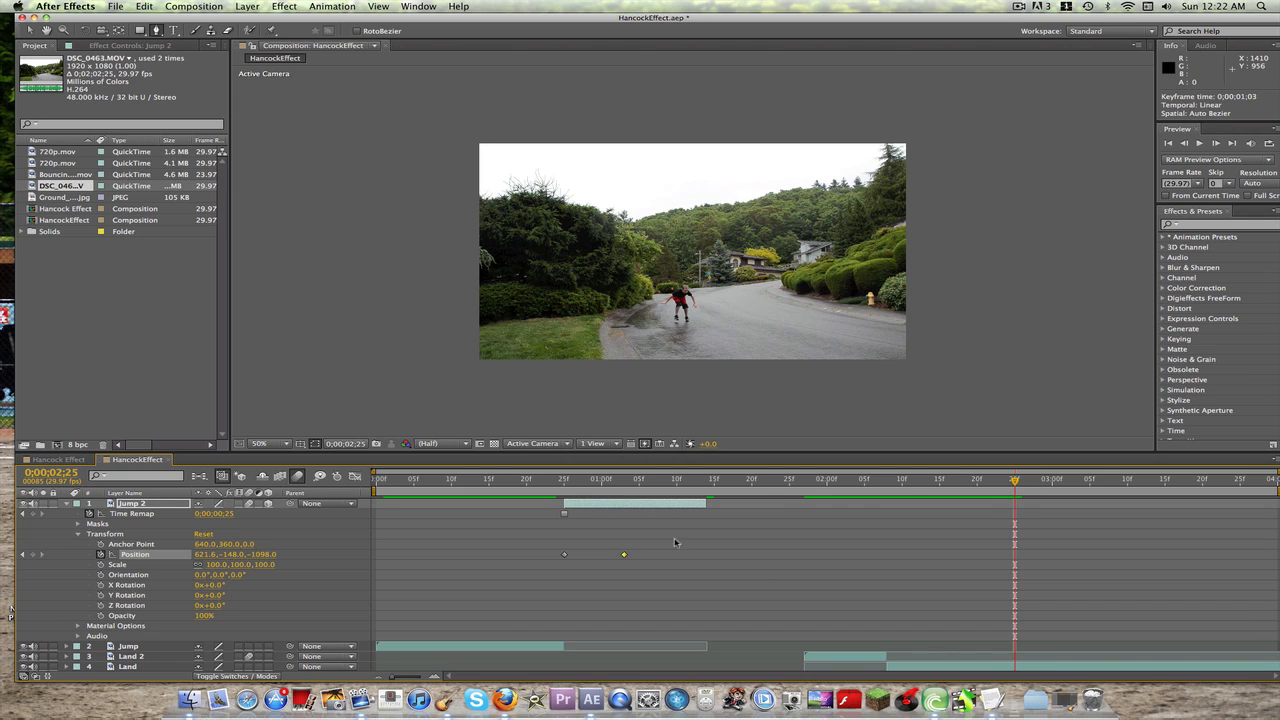
pyautogui.press('space')
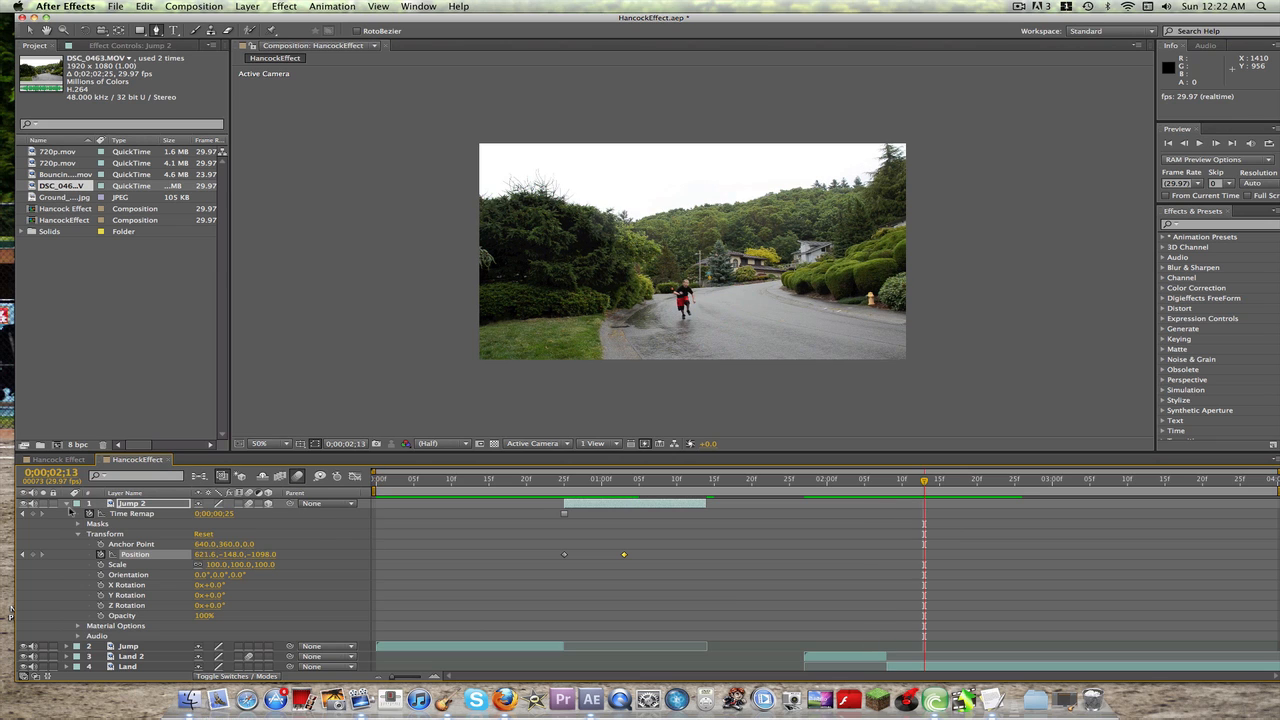
pyautogui.click(66, 504)
pyautogui.click(125, 580)
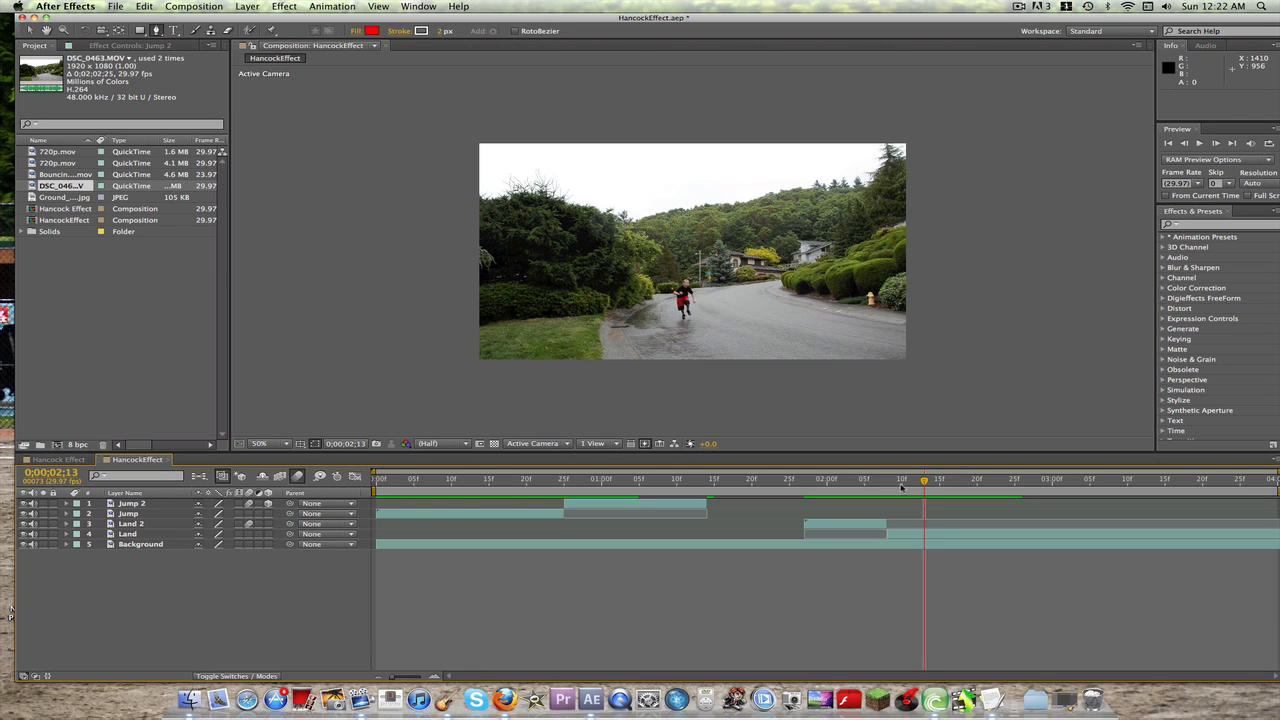
pyautogui.click(259, 443)
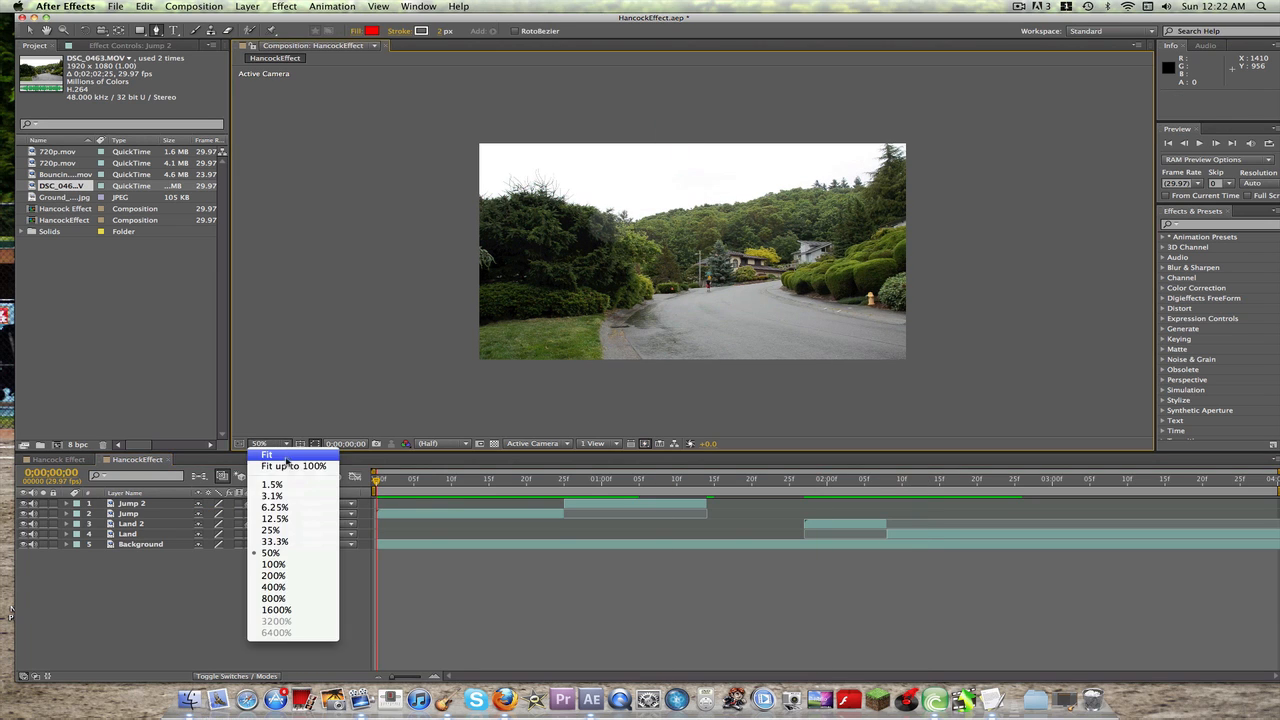
pyautogui.click(289, 467)
pyautogui.press('space')
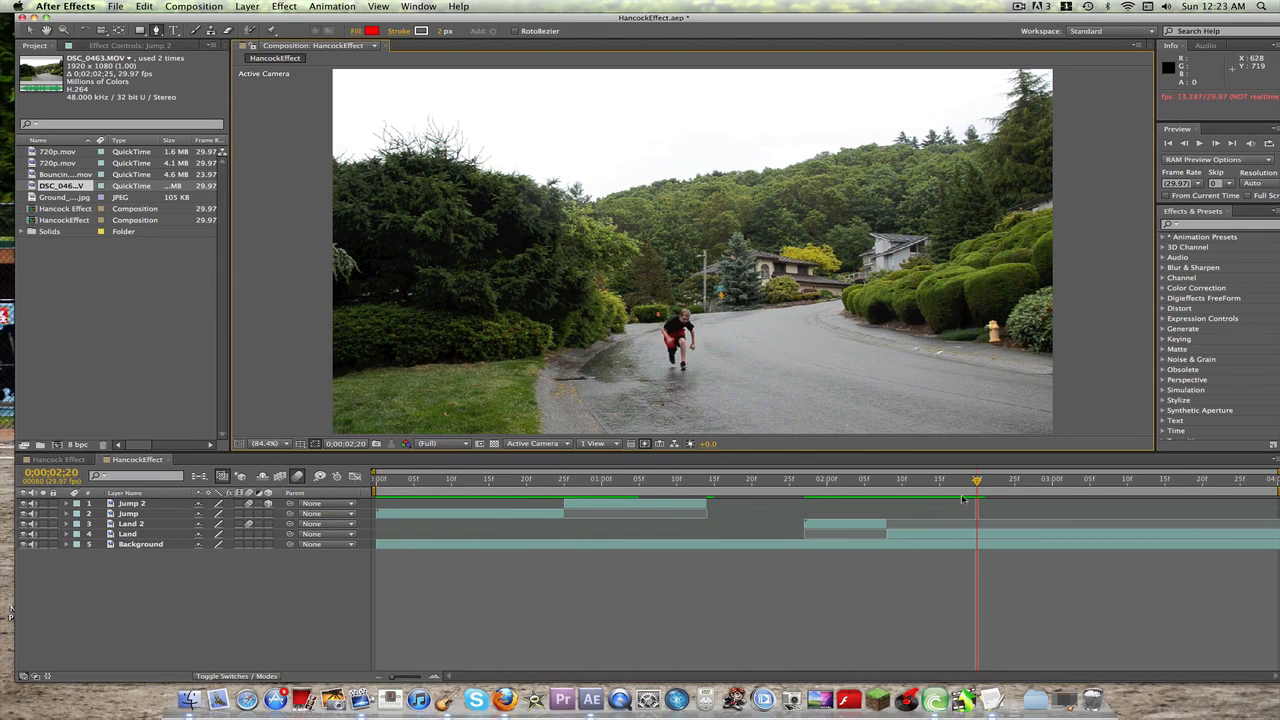
# Step: Add Ground_Crack_03.jpg to the composition directly above Land 2 and scale it down to about 23%, 21%
pyautogui.moveTo(977, 484); pyautogui.dragTo(805, 484)
pyautogui.moveTo(53, 200); pyautogui.dragTo(129, 524)
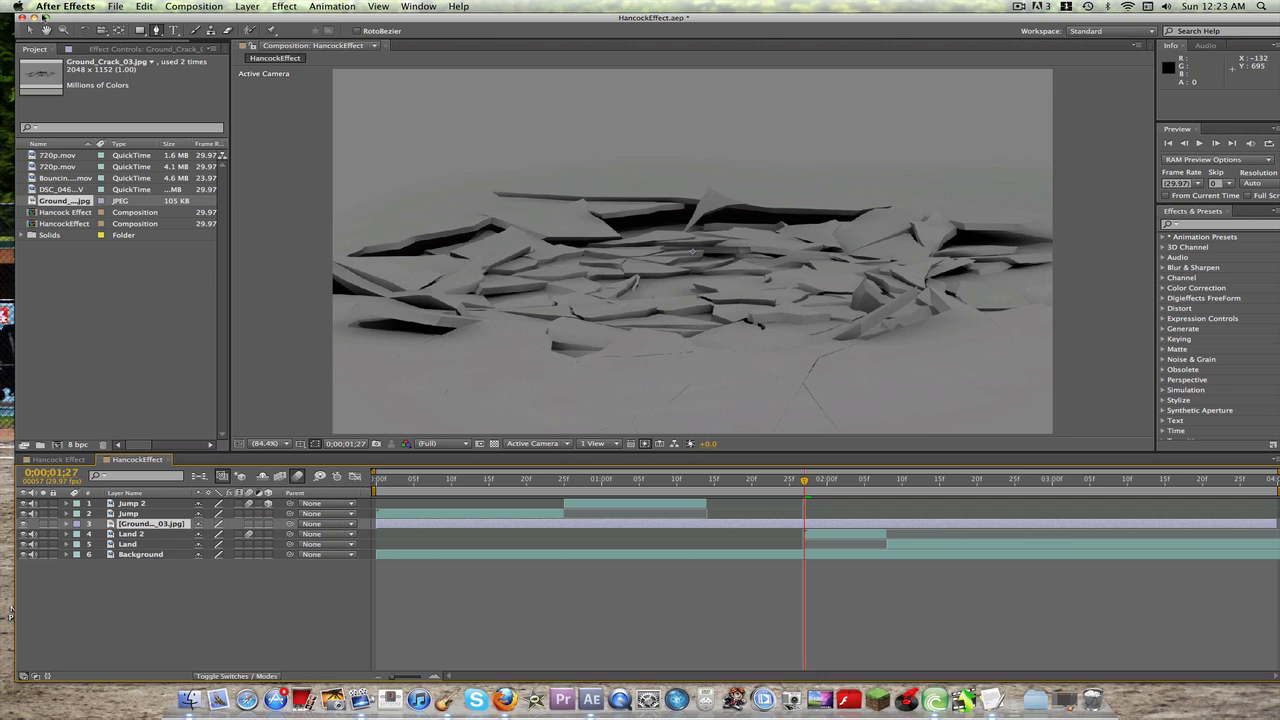
pyautogui.click(30, 30)
pyautogui.click(268, 442)
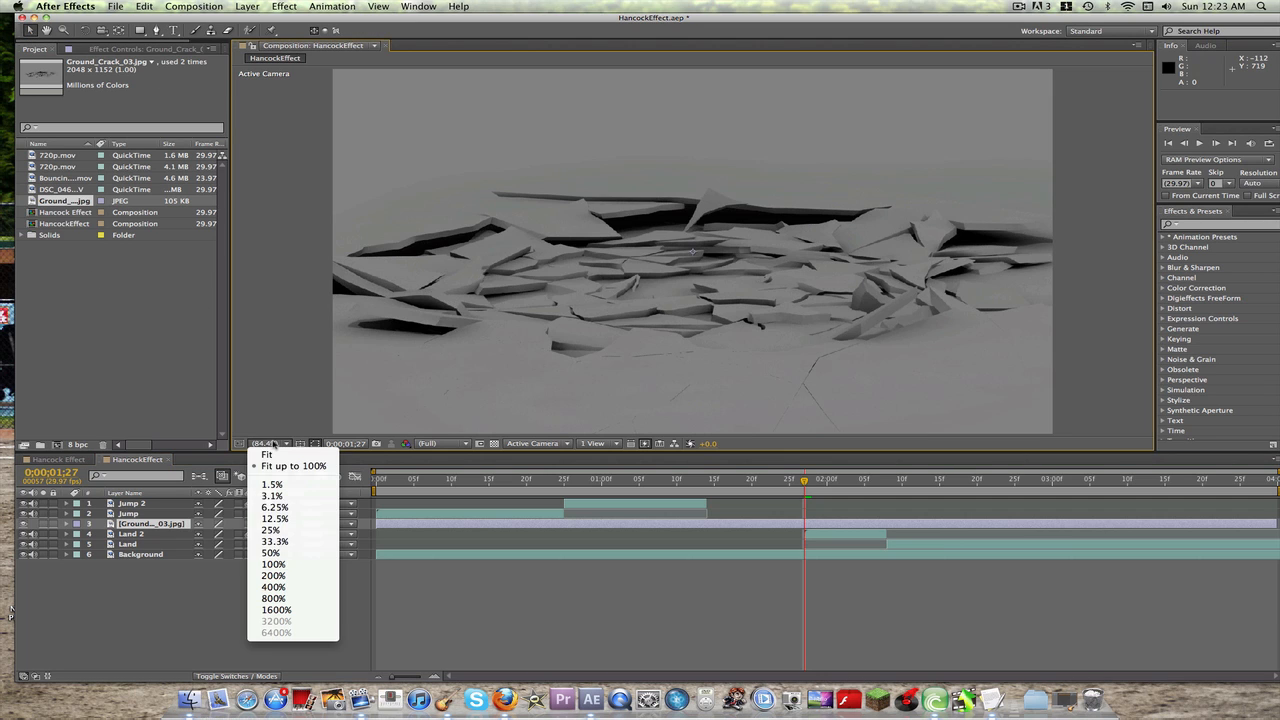
pyautogui.click(880, 112)
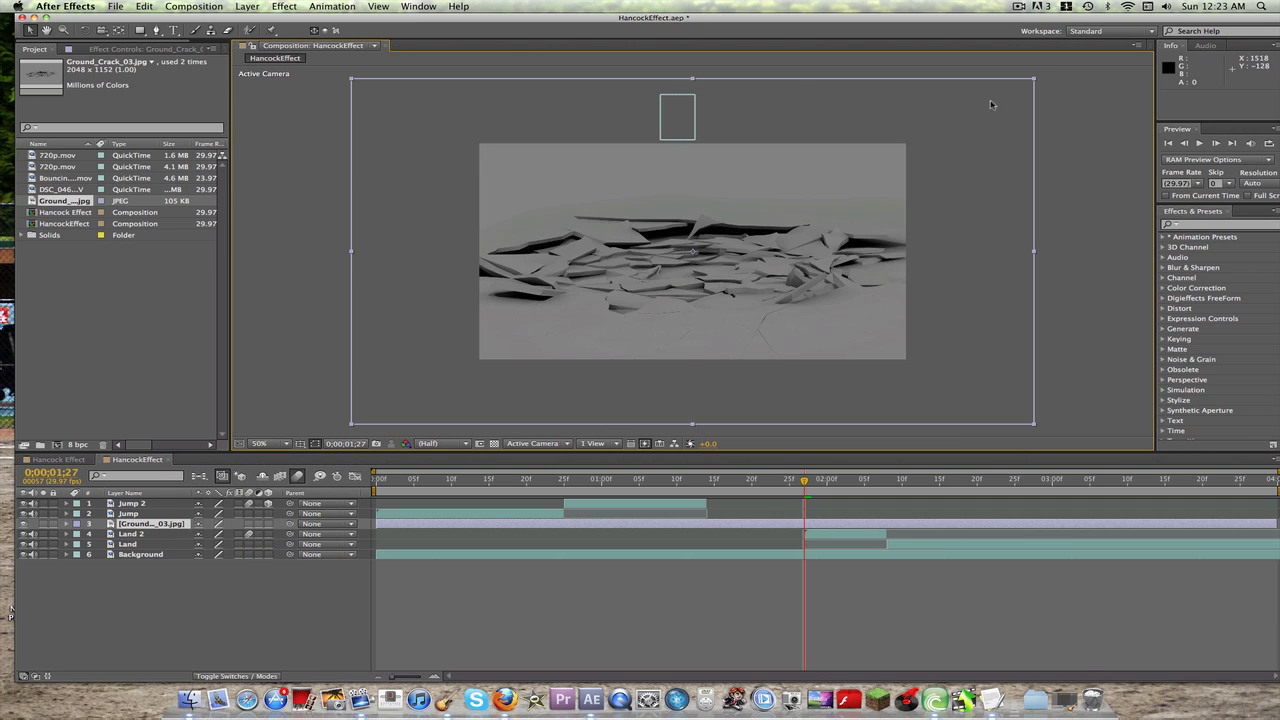
pyautogui.moveTo(1036, 80); pyautogui.dragTo(772, 216)
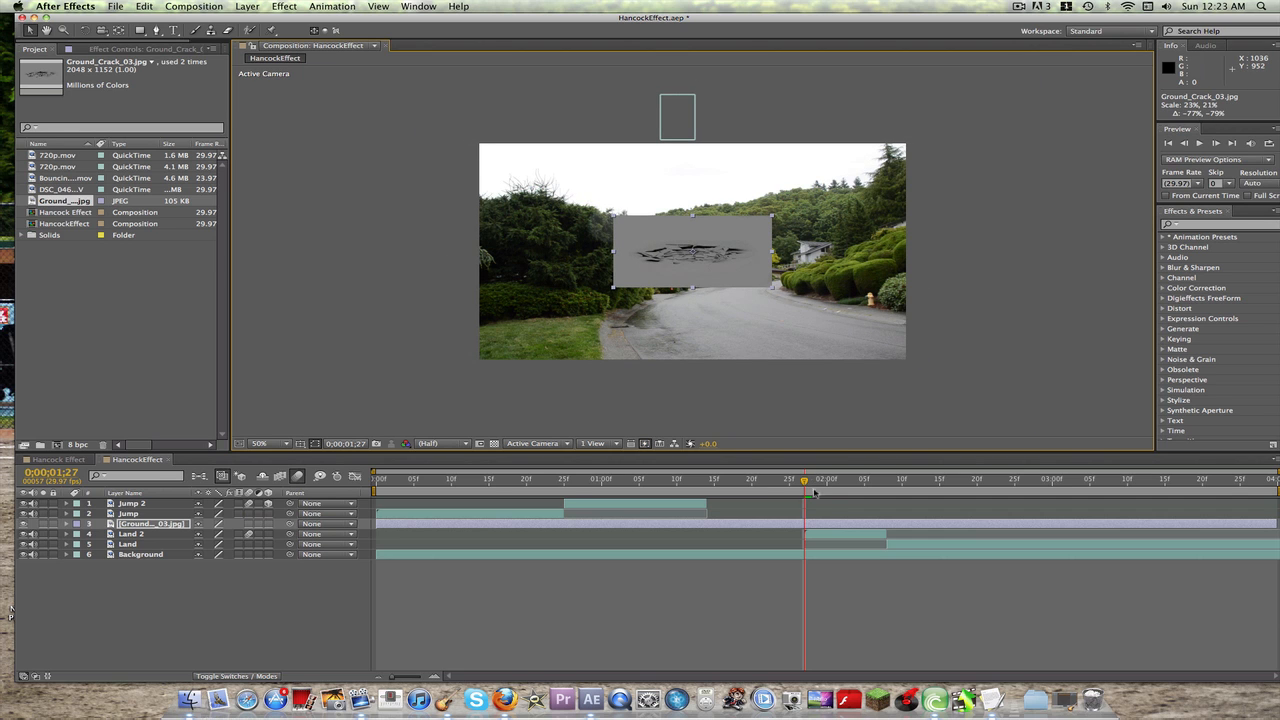
# Step: At 0;00;02;08, place the ground crack image on the road at about 618, 558 and scale it to about 21%, 18%
pyautogui.moveTo(806, 483); pyautogui.dragTo(887, 483)
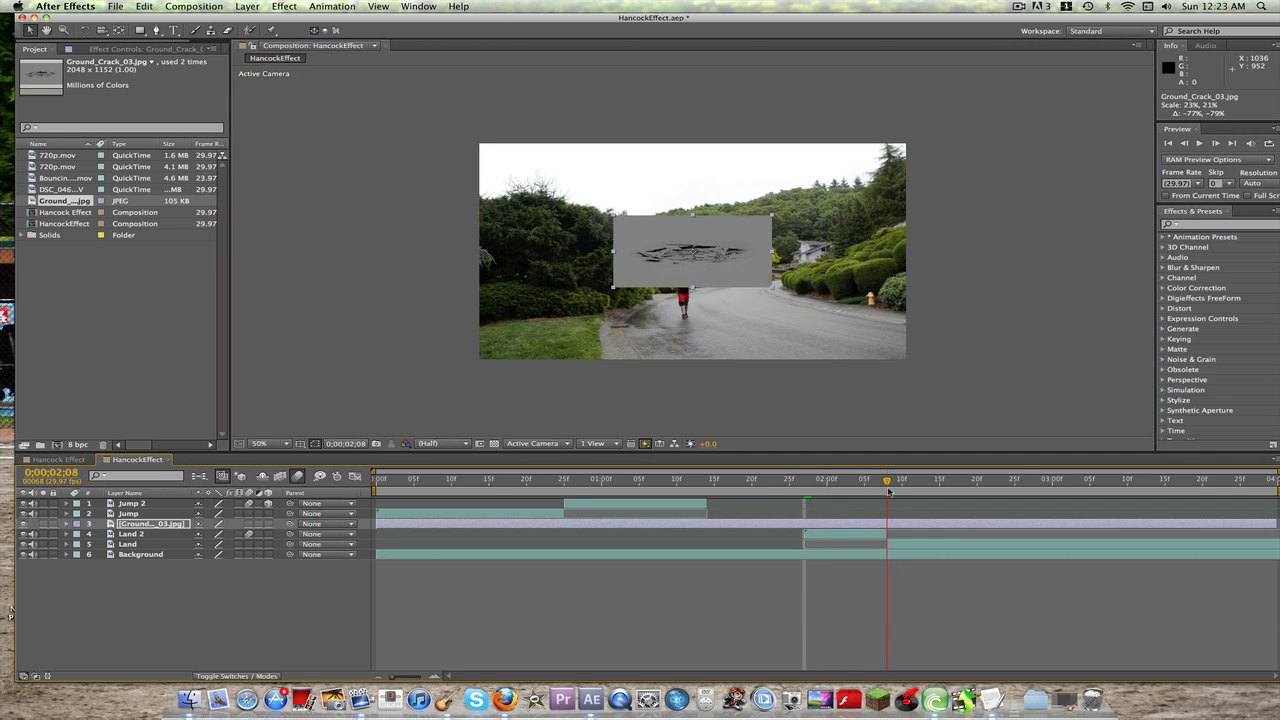
pyautogui.moveTo(746, 272); pyautogui.dragTo(739, 332)
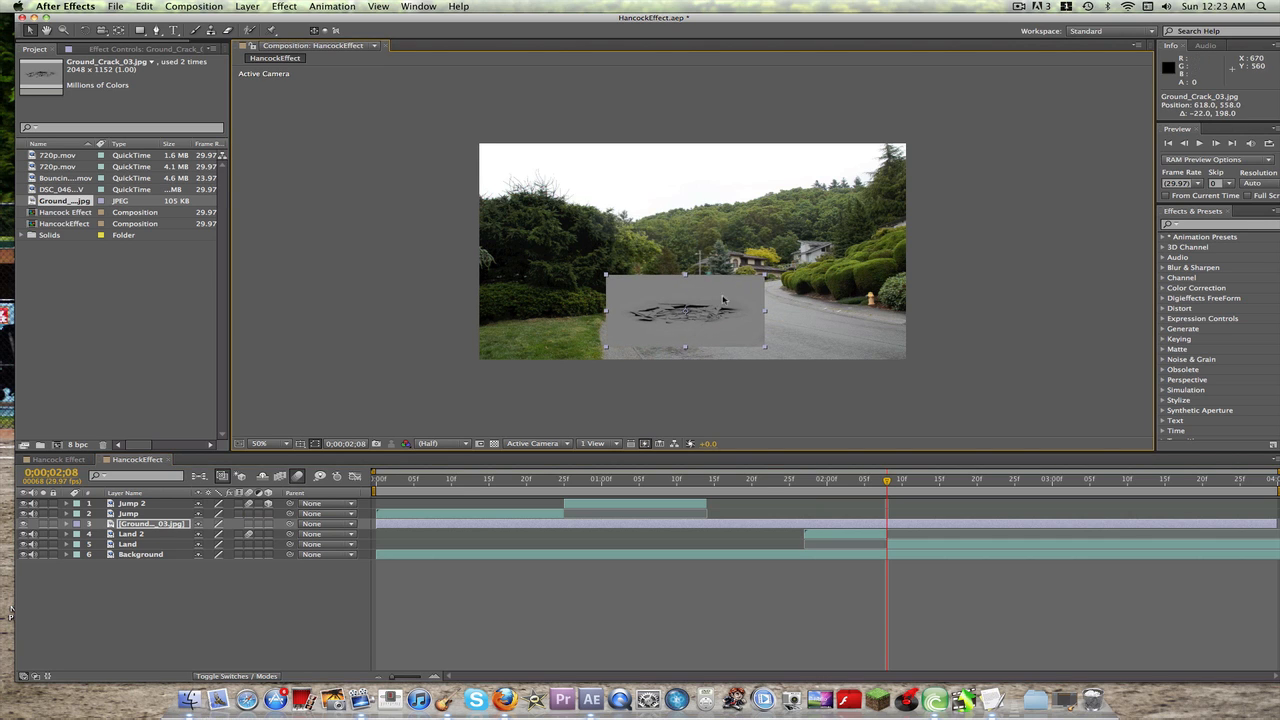
pyautogui.moveTo(765, 275); pyautogui.dragTo(756, 278)
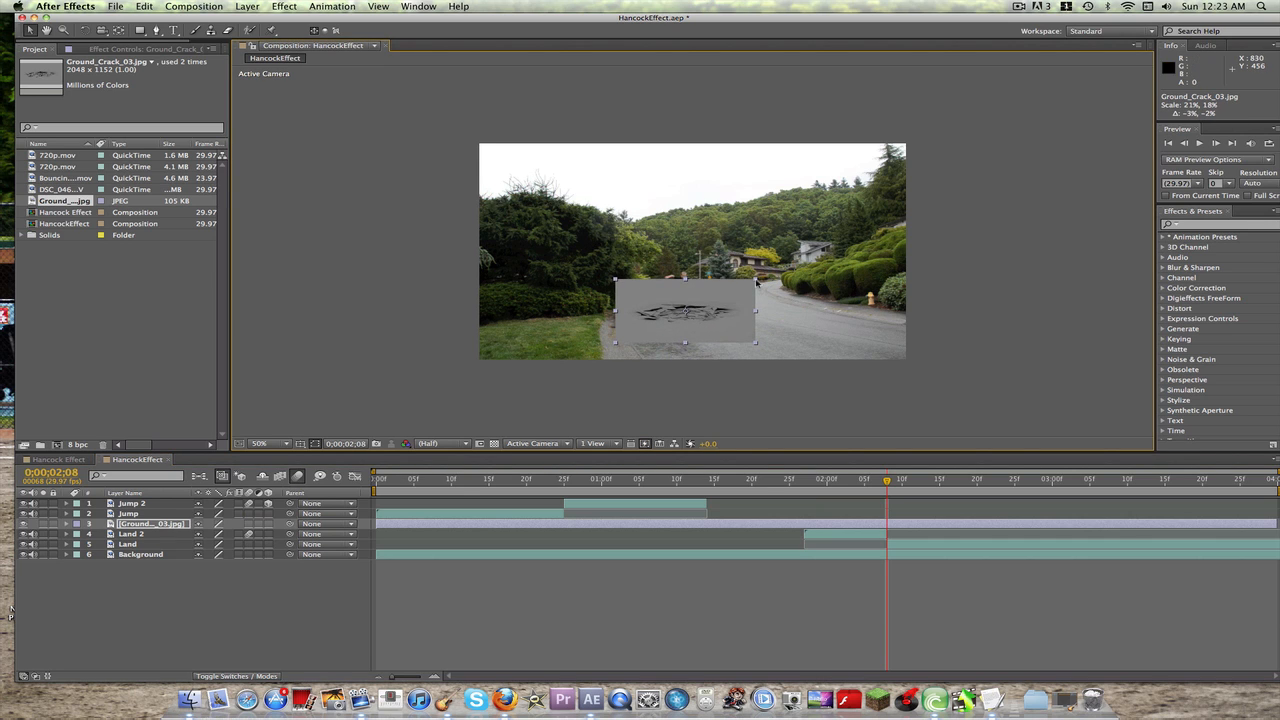
# Step: Trim the ground crack layer to start at 0;00;02;08 and set its blending mode to Hard Light
pyautogui.click(247, 677)
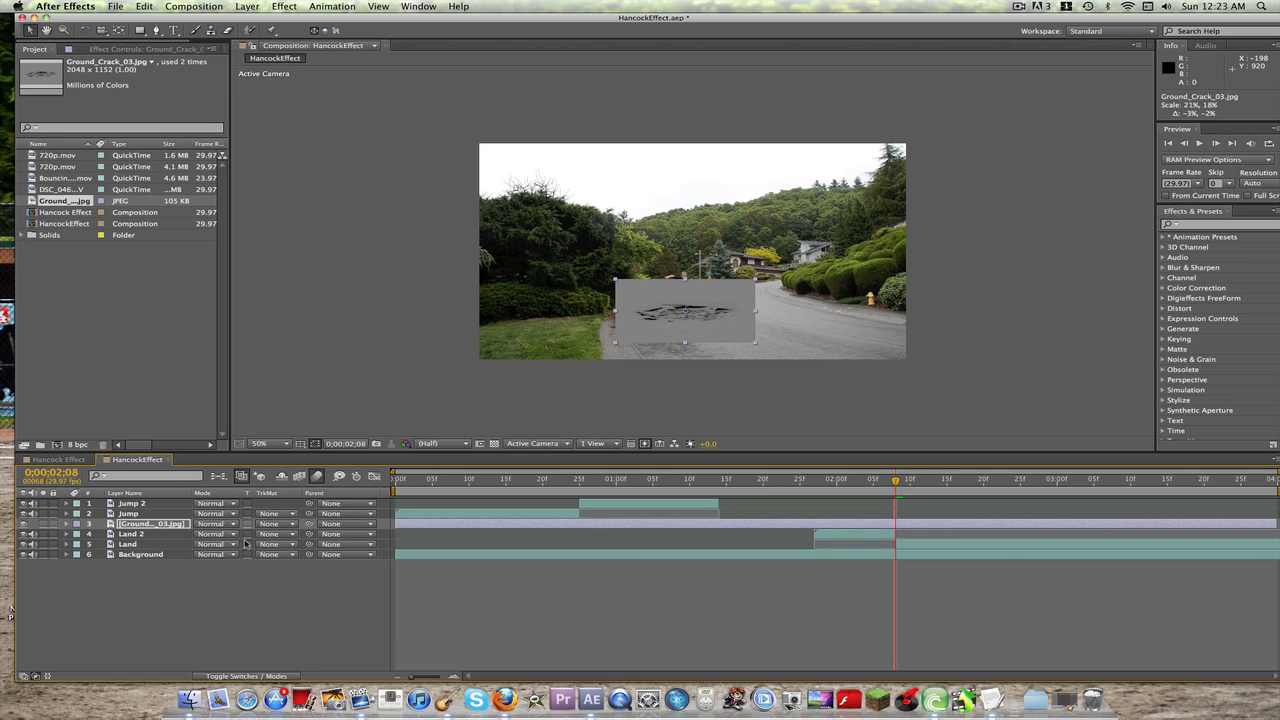
pyautogui.hotkey('alt', '[')
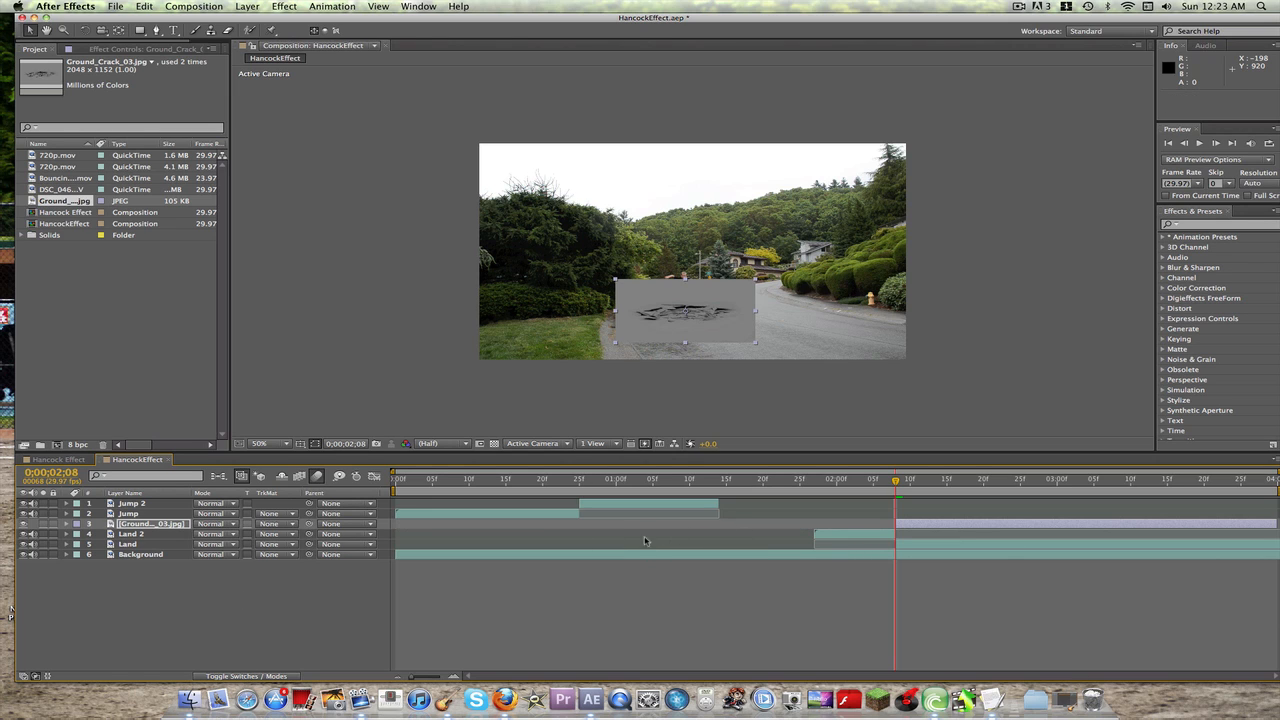
pyautogui.click(212, 524)
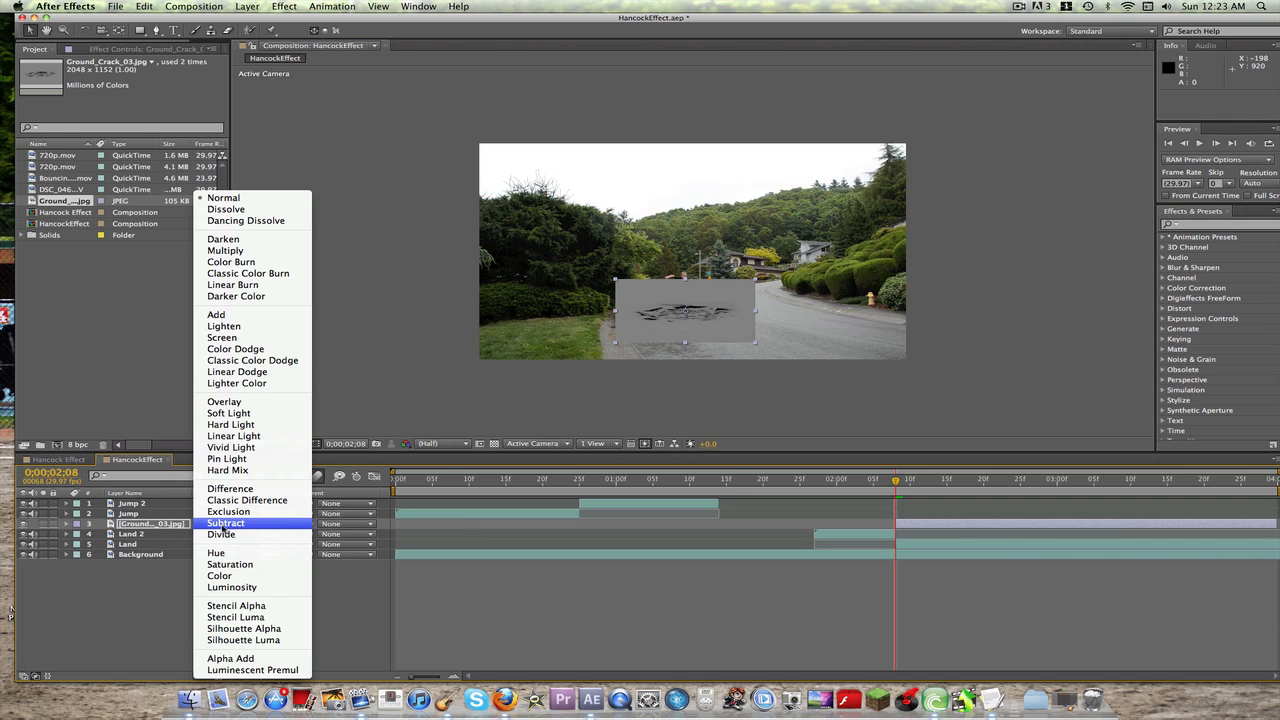
pyautogui.click(240, 424)
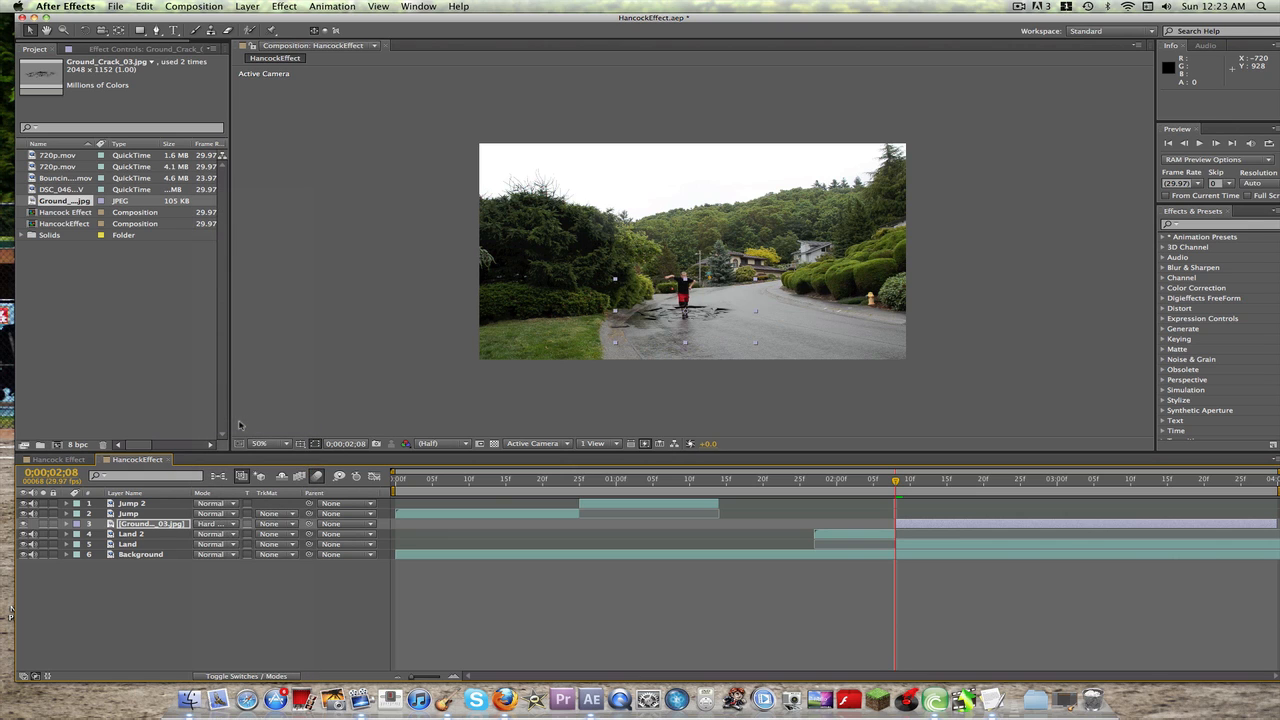
# Step: Move the ground crack under the landing figure's feet at about 616, 578 and preview the landing
pyautogui.moveTo(705, 314); pyautogui.dragTo(703, 326)
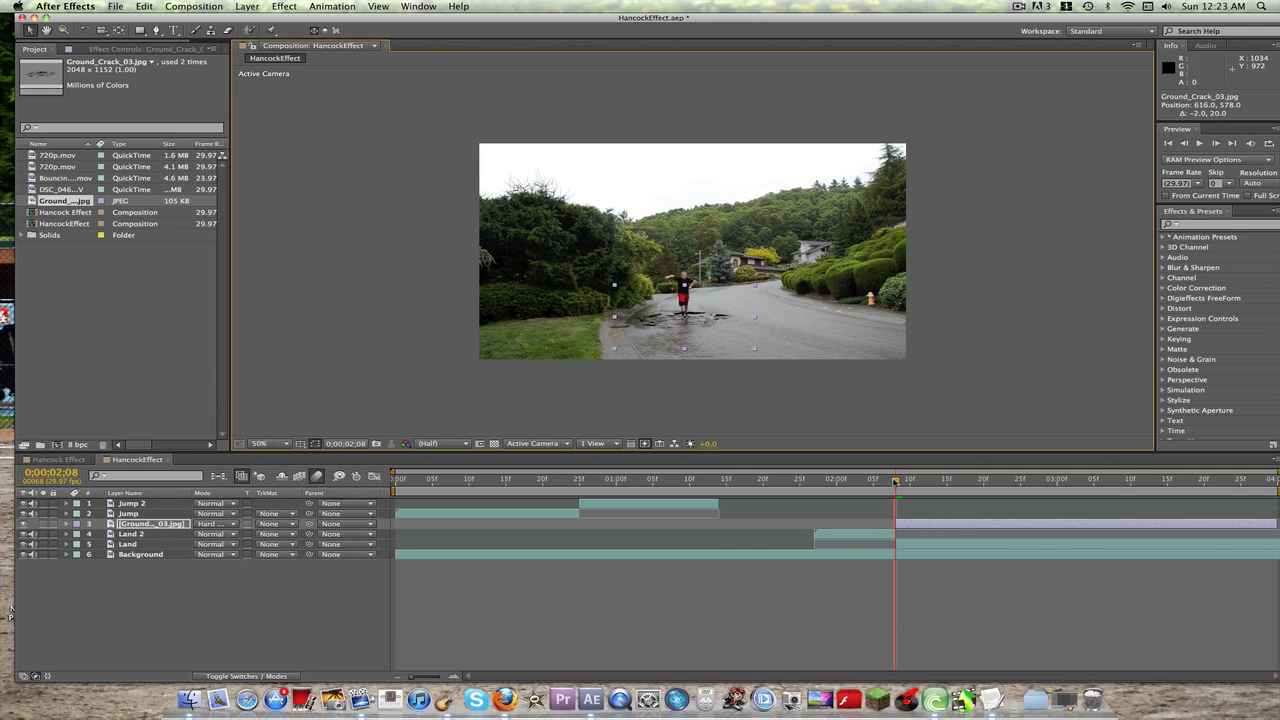
pyautogui.click(684, 563)
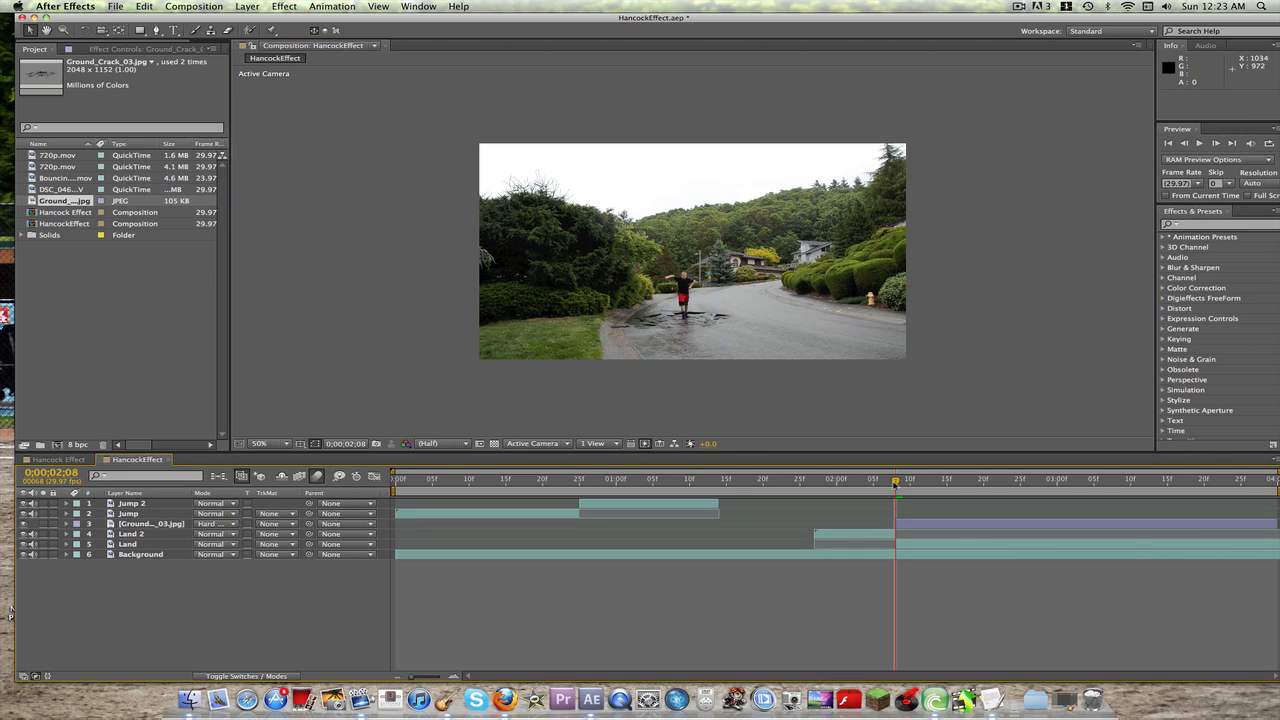
pyautogui.press('space')
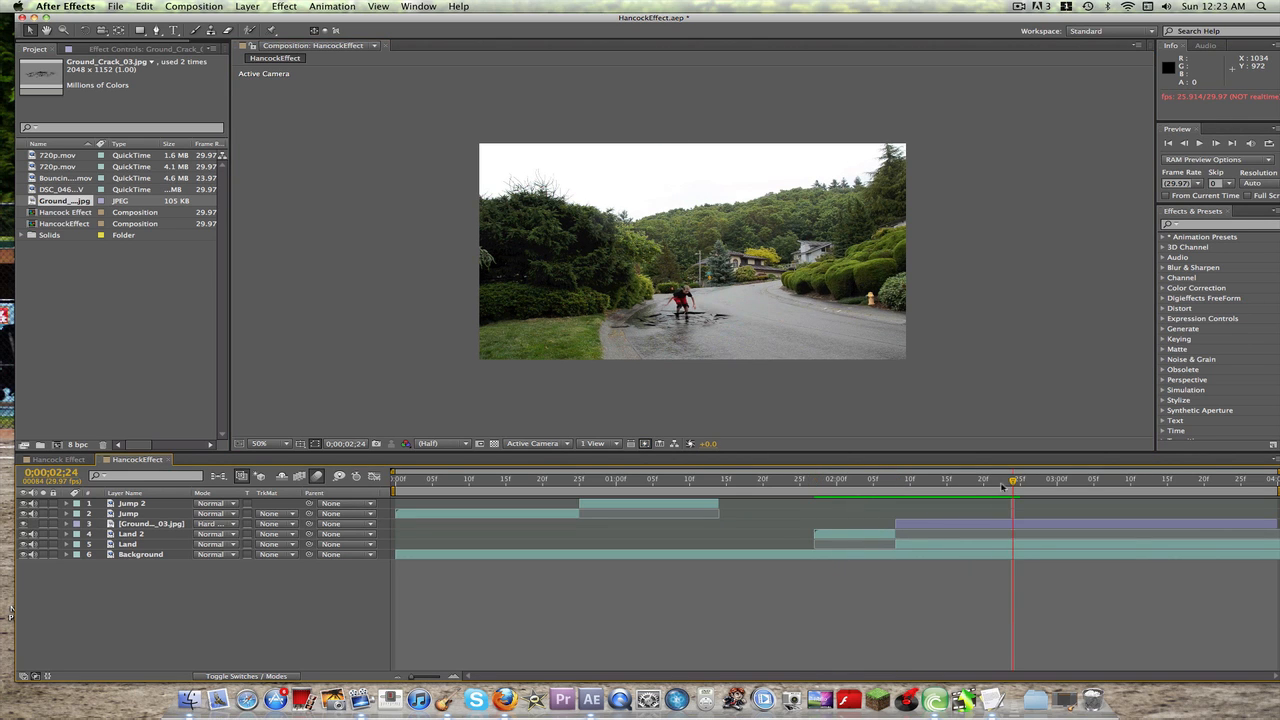
# Step: Add Bouncing_Debris_01.mov directly above the ground crack layer, starting slightly before 0;00;02;08, and trim its beginning to 0;00;02;08
pyautogui.moveTo(1015, 482); pyautogui.dragTo(897, 485)
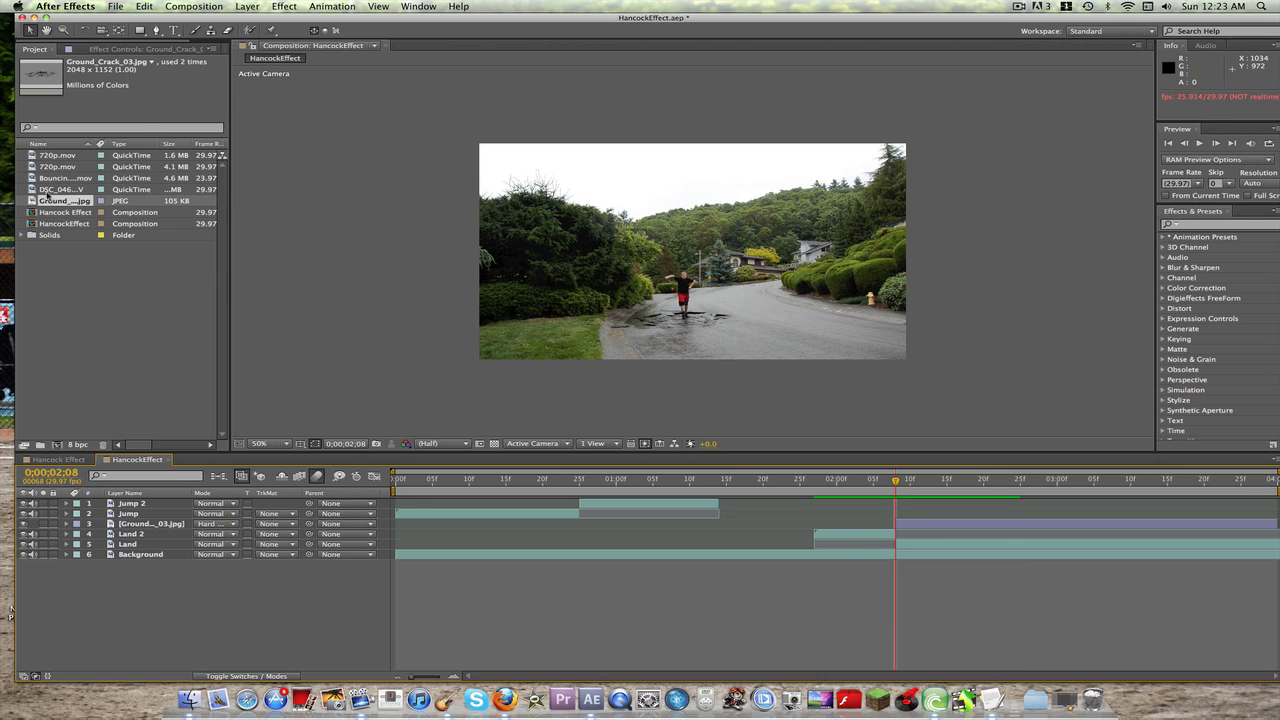
pyautogui.moveTo(50, 183); pyautogui.dragTo(229, 523)
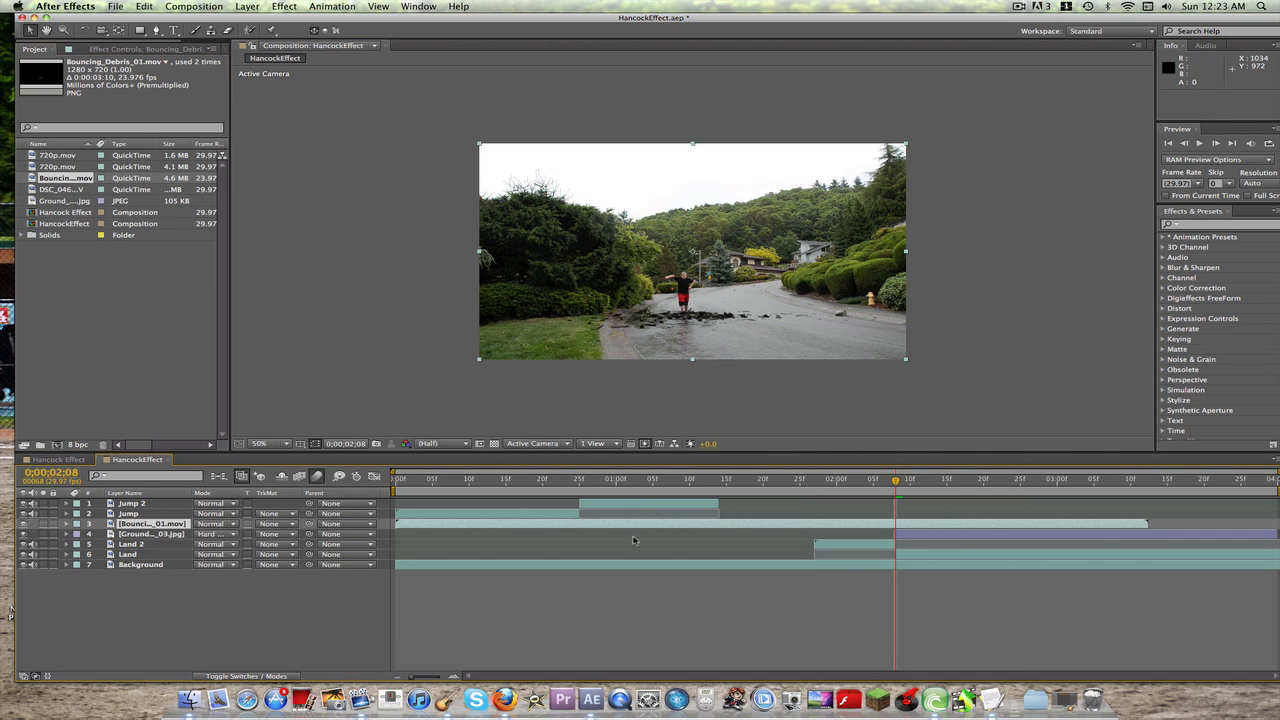
pyautogui.moveTo(546, 523); pyautogui.dragTo(1043, 525)
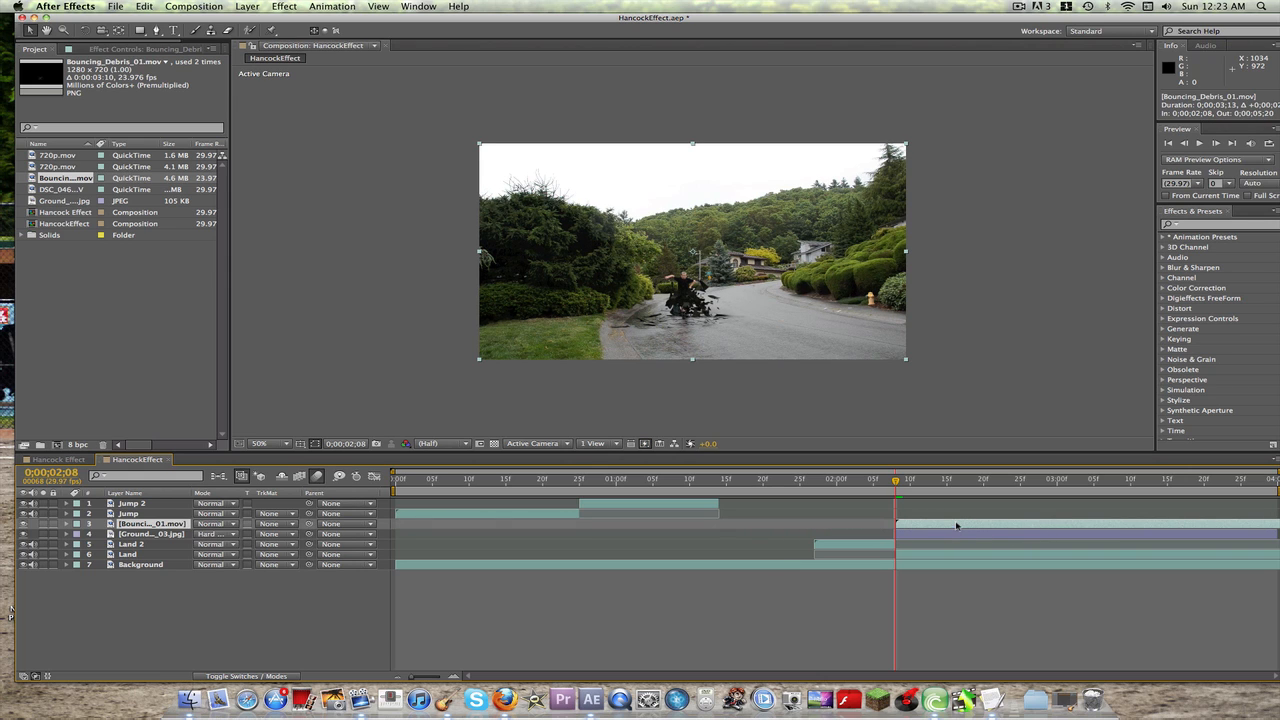
pyautogui.moveTo(953, 526); pyautogui.dragTo(941, 525)
pyautogui.hotkey('alt', '[')
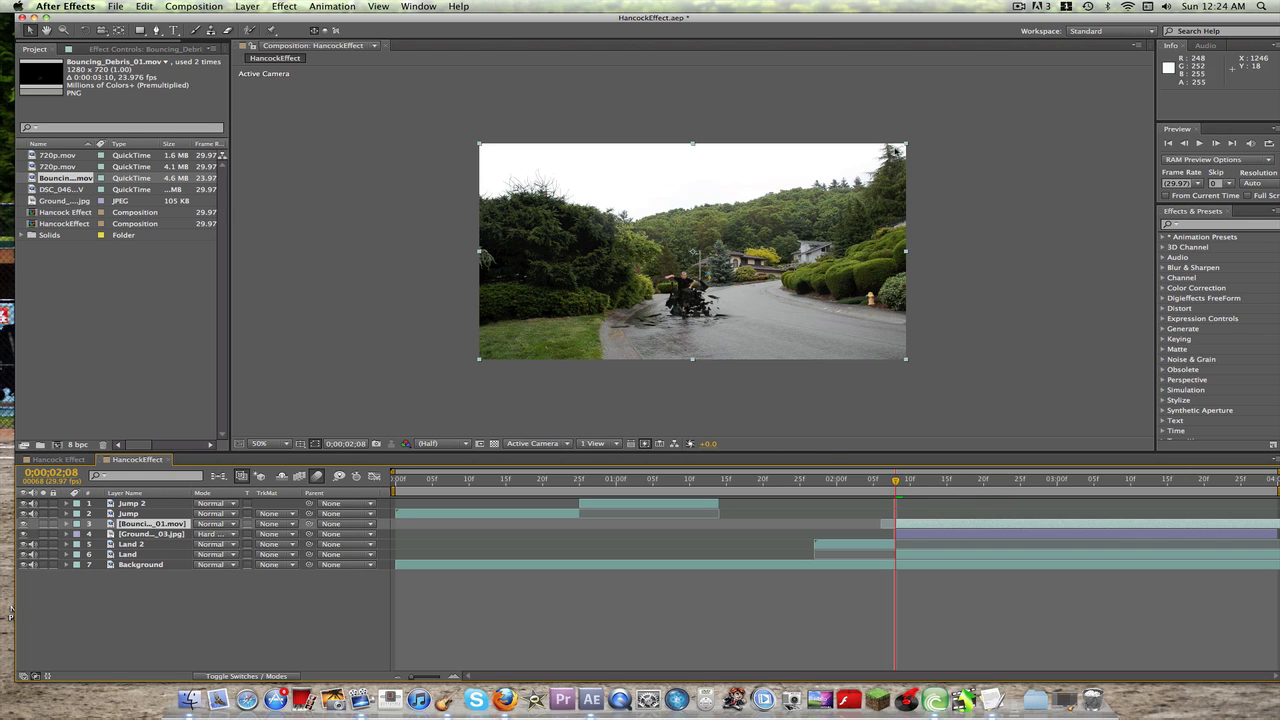
# Step: Scale the debris clip to about 65%, 72% at the landing spot, about 620, 428, and preview it from 0;00;01;26
pyautogui.moveTo(906, 144); pyautogui.dragTo(844, 169)
pyautogui.moveTo(700, 269); pyautogui.dragTo(694, 286)
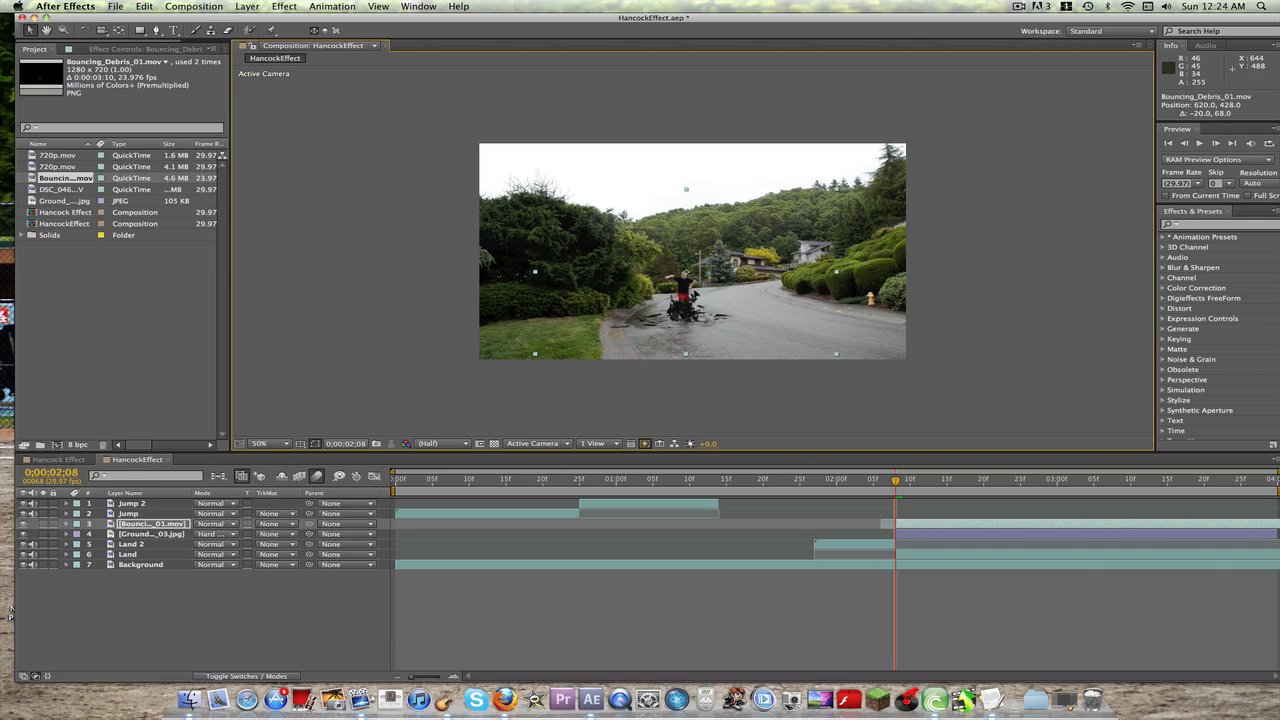
pyautogui.moveTo(836, 192); pyautogui.dragTo(823, 195)
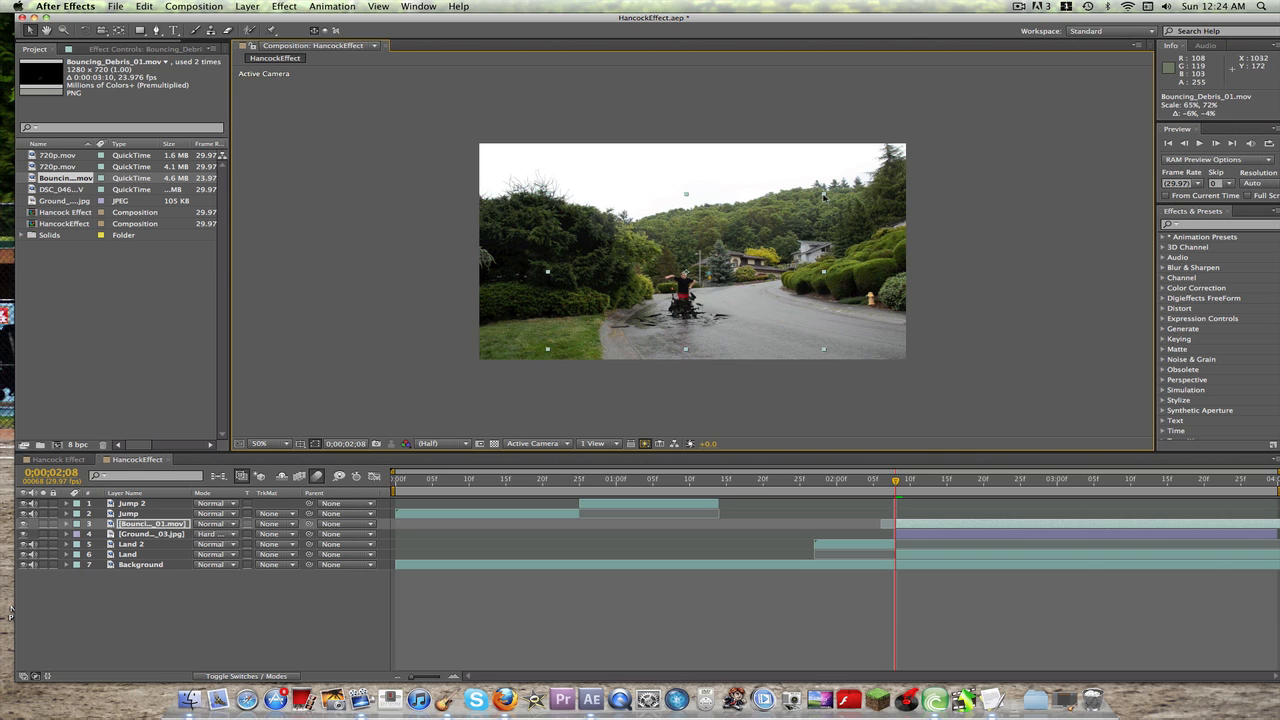
pyautogui.moveTo(896, 483); pyautogui.dragTo(806, 483)
pyautogui.press('space')
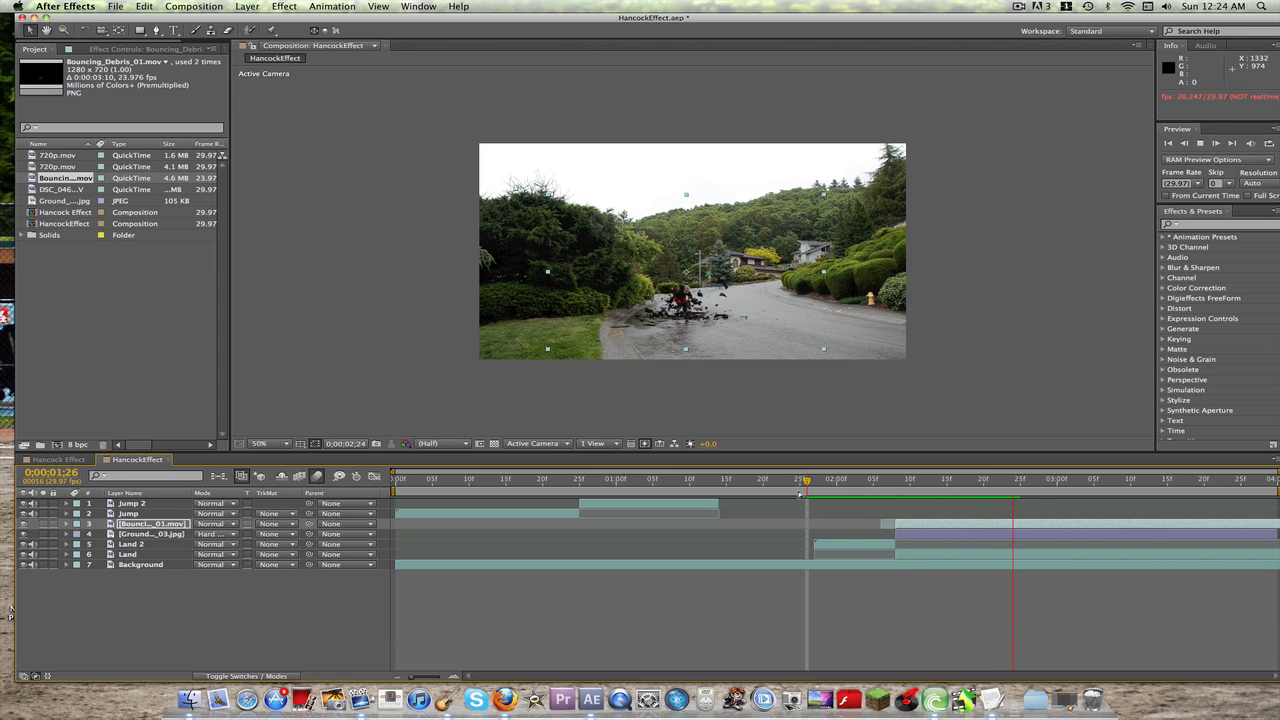
pyautogui.press('space')
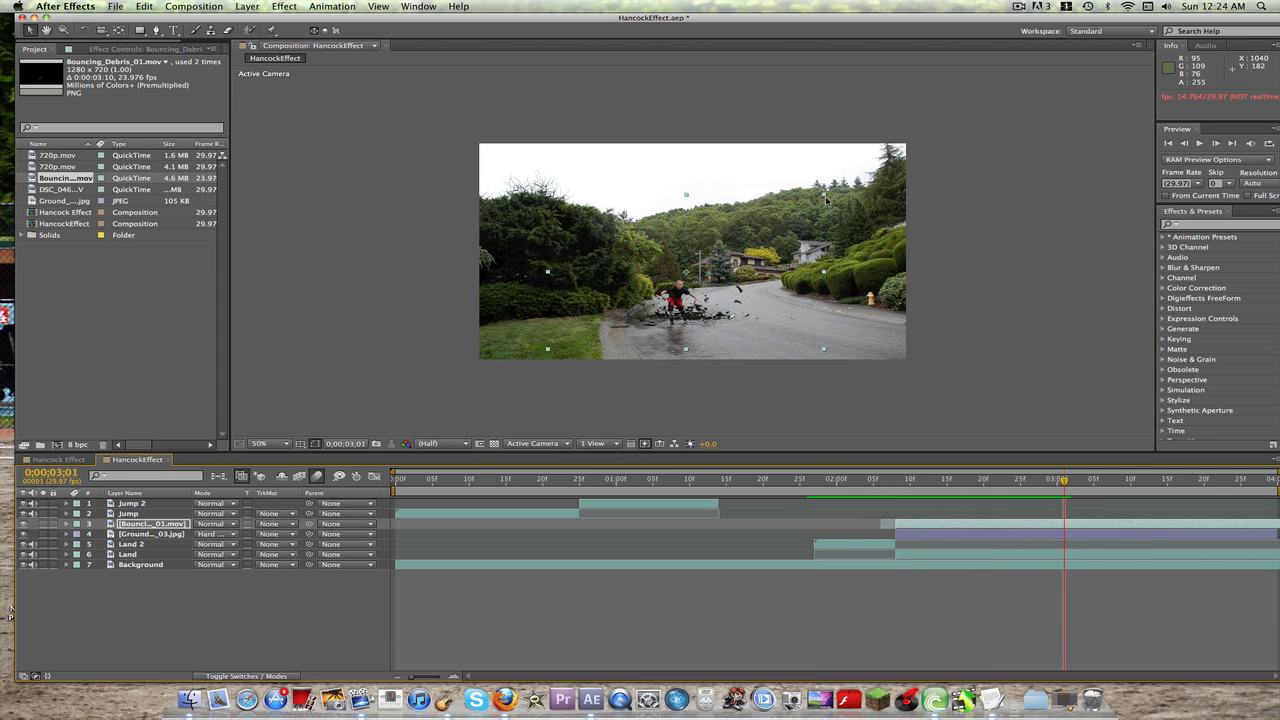
# Step: Scale the debris clip down to about 50%, 66%, lower it to about 620, 450, and preview the landing
pyautogui.moveTo(823, 194); pyautogui.dragTo(792, 202)
pyautogui.press('space')
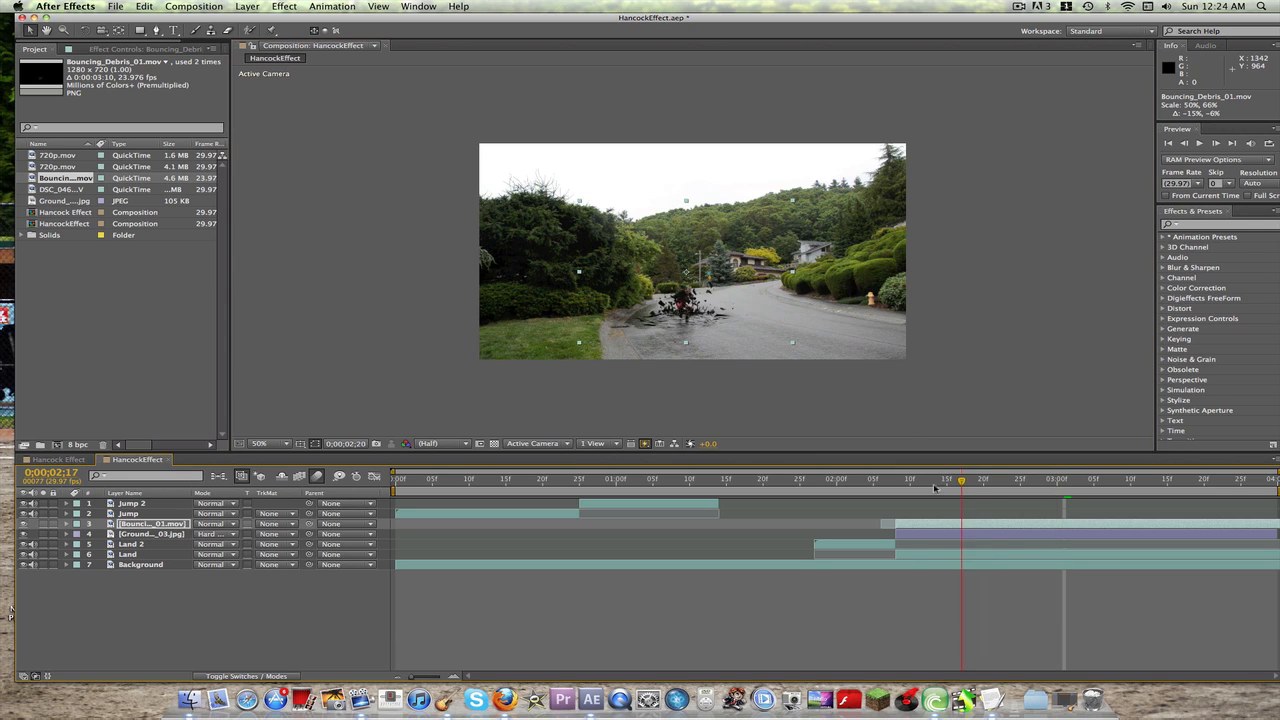
pyautogui.press('space')
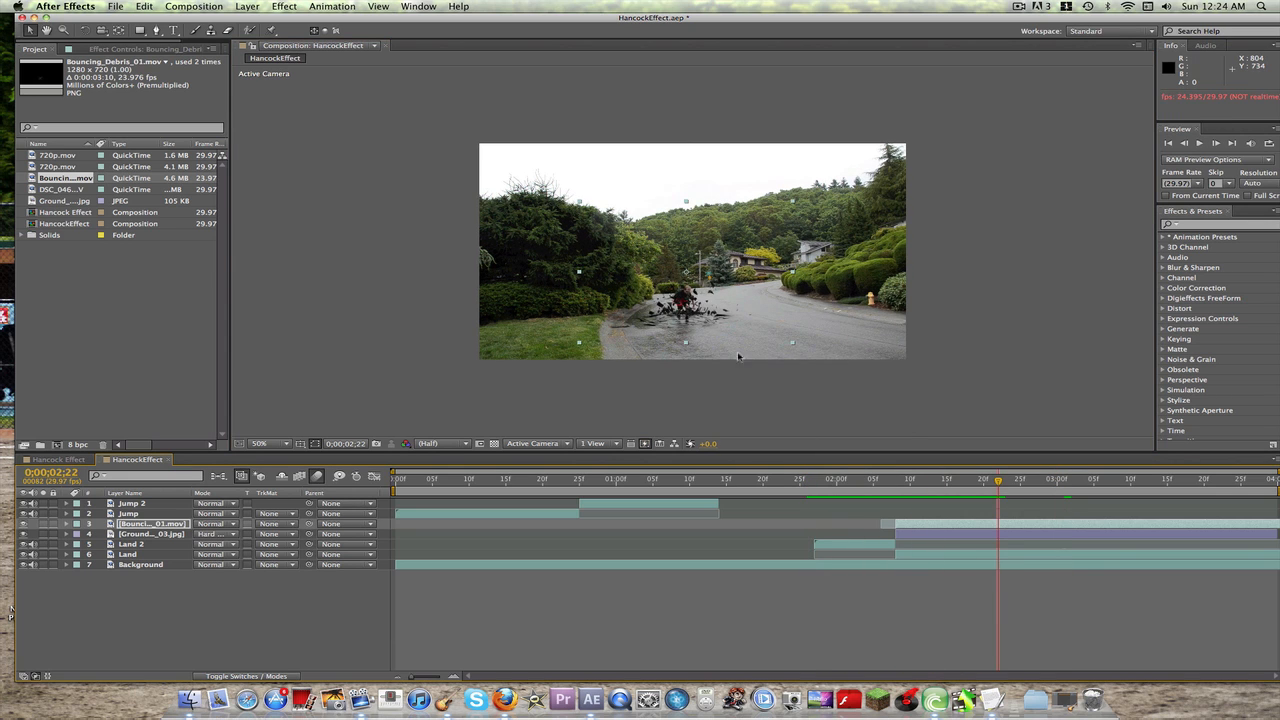
pyautogui.moveTo(686, 303); pyautogui.dragTo(686, 310)
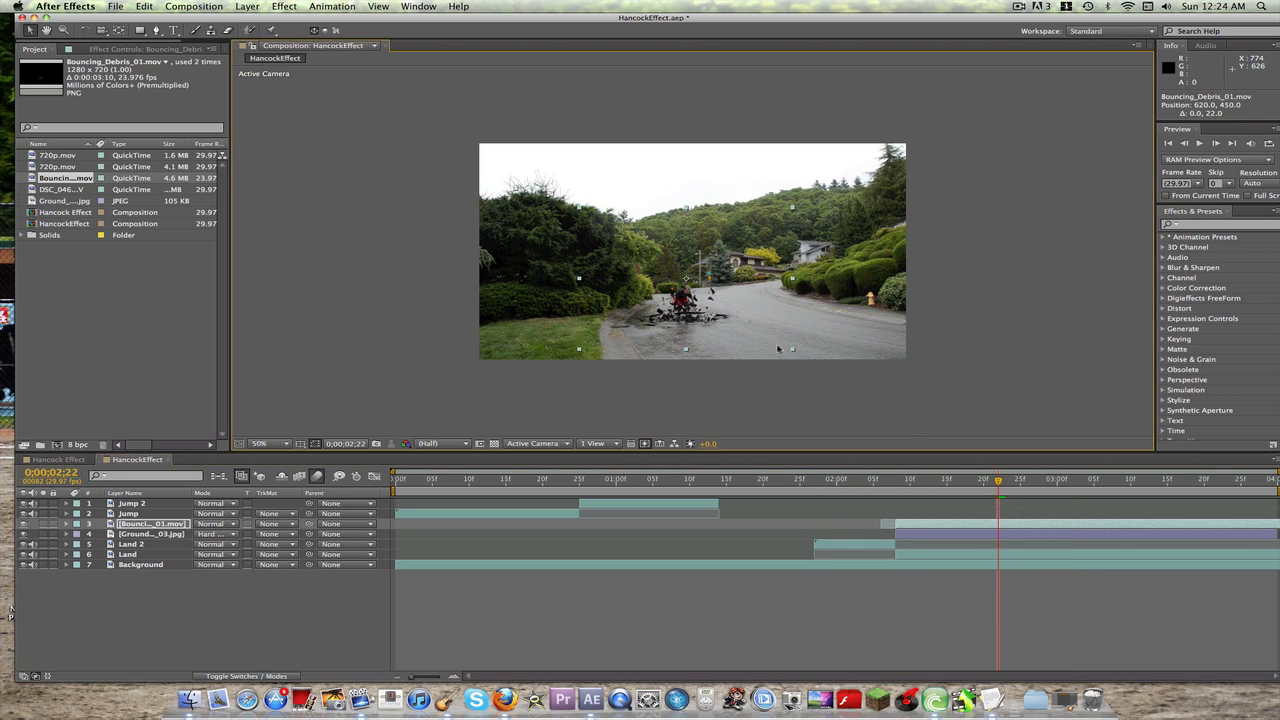
pyautogui.press('space')
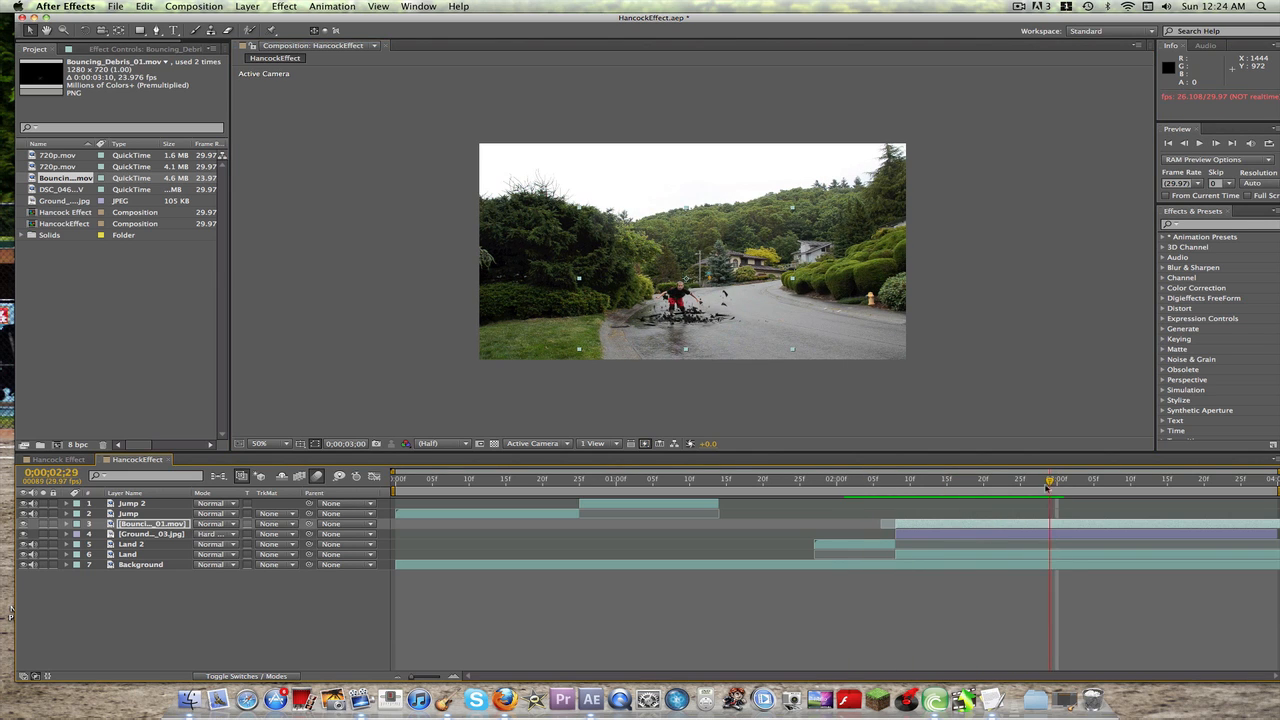
# Step: At 0;00;02;10, apply the Curves effect to the debris clip and bend its RGB curve strongly upward to brighten the debris
pyautogui.click(906, 488)
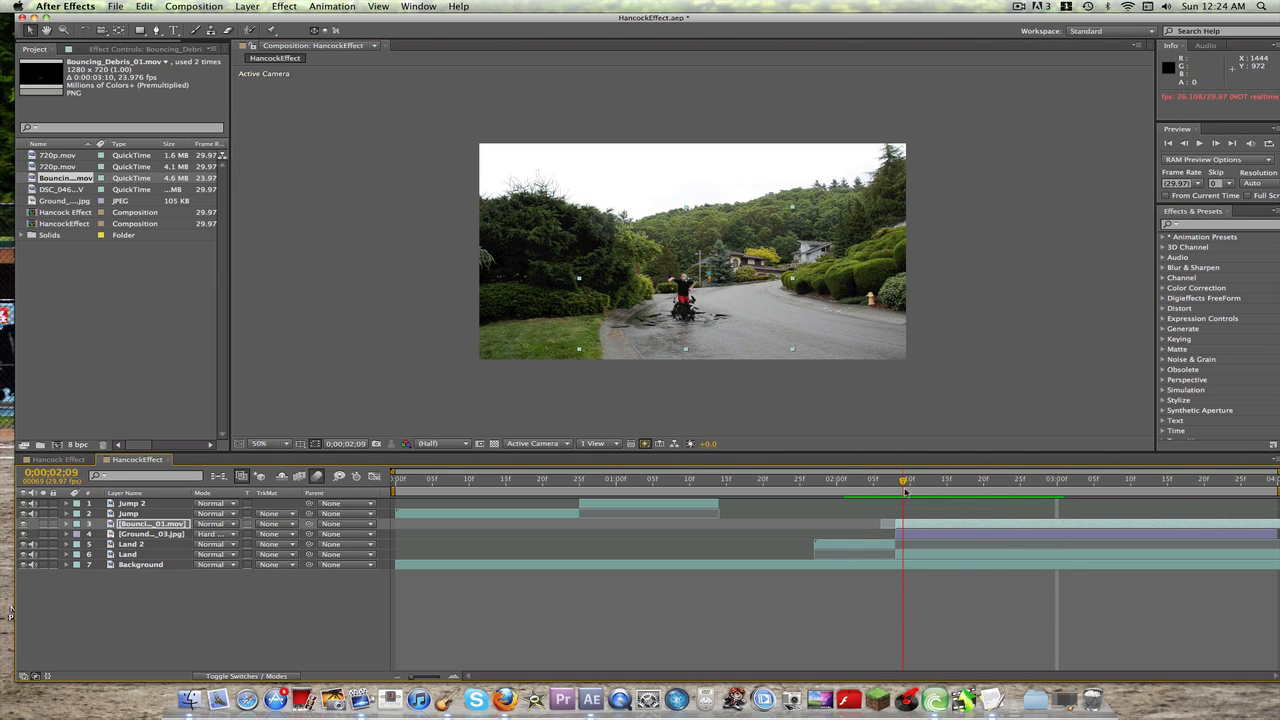
pyautogui.press('pagedown')
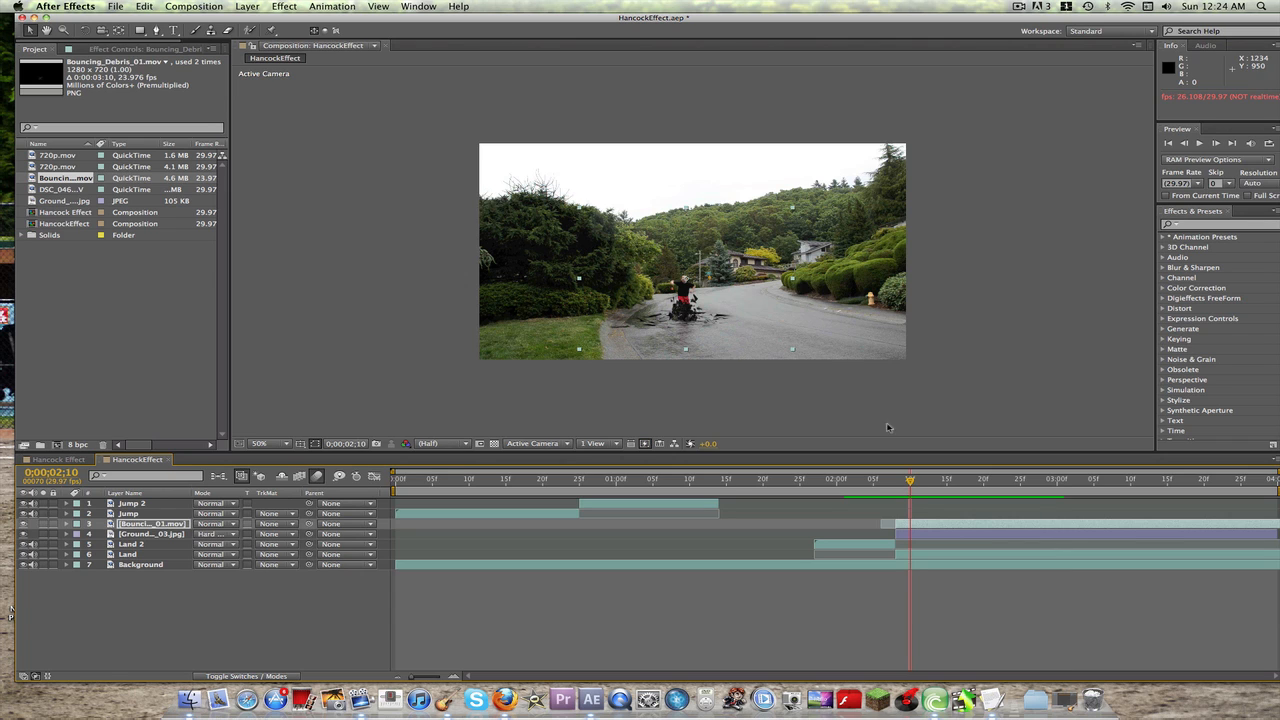
pyautogui.click(1163, 288)
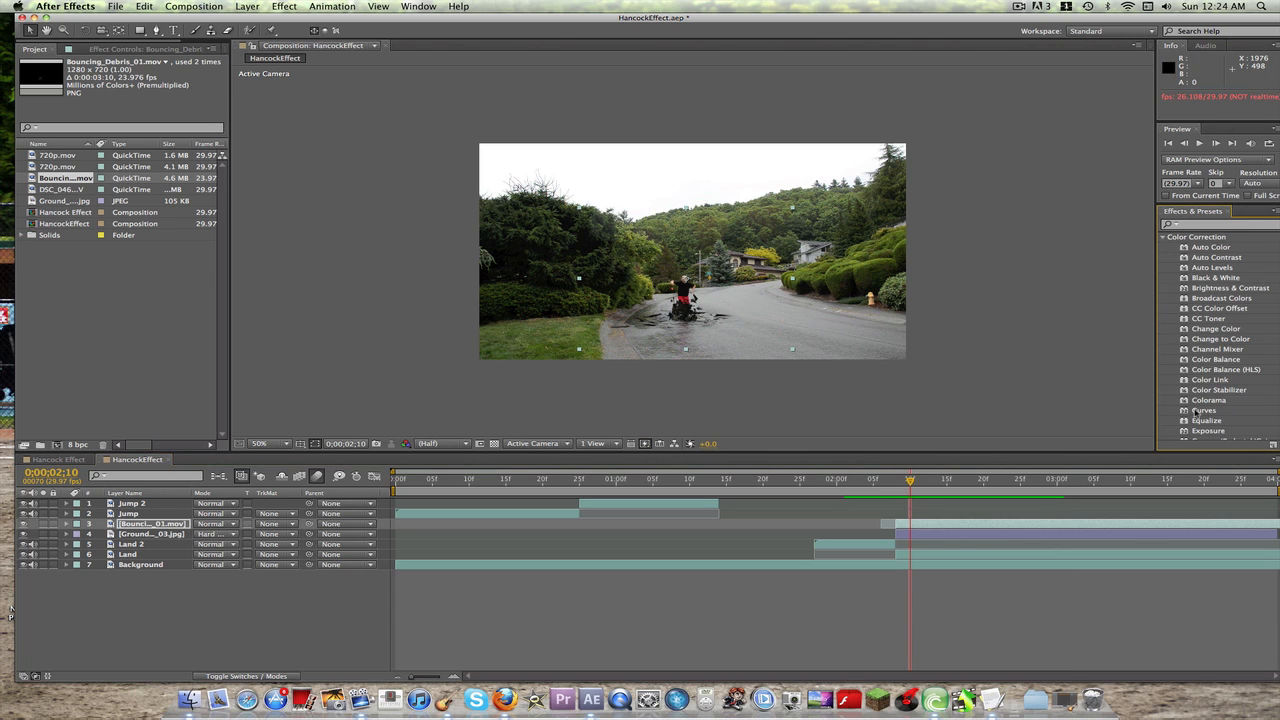
pyautogui.moveTo(1200, 412); pyautogui.dragTo(937, 524)
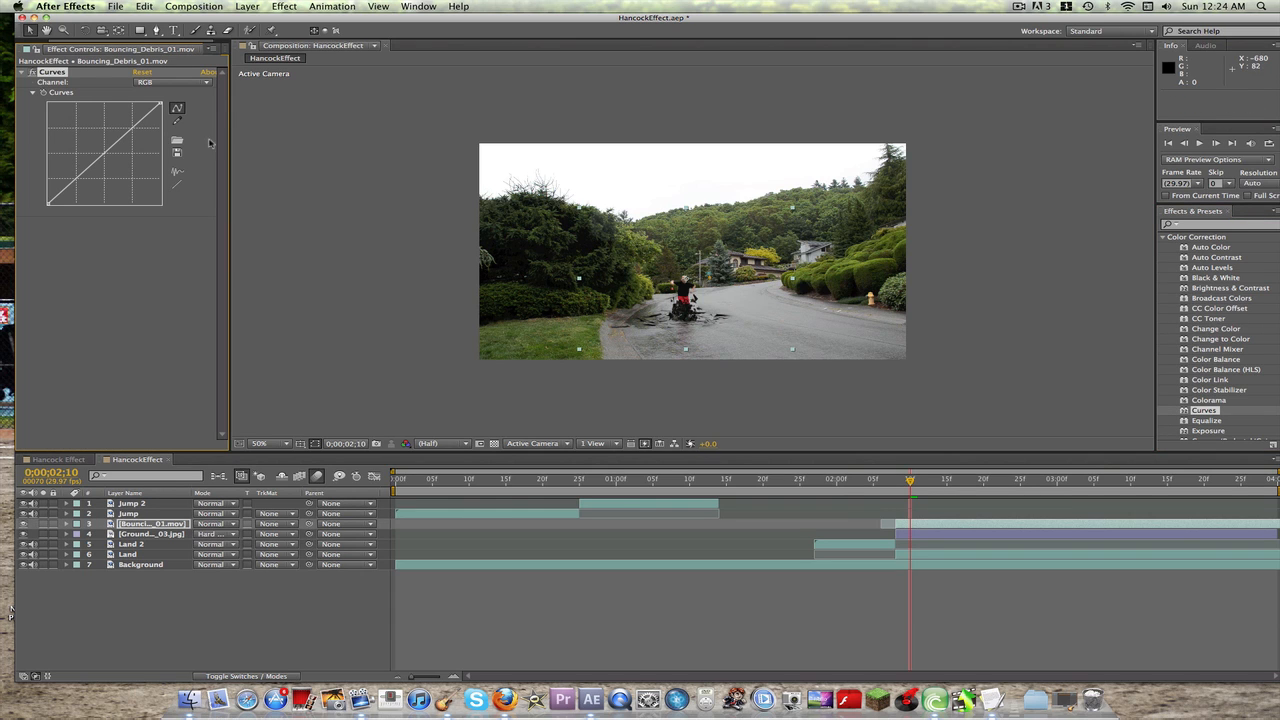
pyautogui.moveTo(101, 152)
pyautogui.mouseDown()
pyautogui.moveTo(120, 172)
pyautogui.moveTo(70, 118)
pyautogui.moveTo(58, 122)
pyautogui.moveTo(103, 160)
pyautogui.mouseUp()
pyautogui.moveTo(105, 157); pyautogui.dragTo(85, 127)
pyautogui.moveTo(87, 130); pyautogui.dragTo(87, 122)
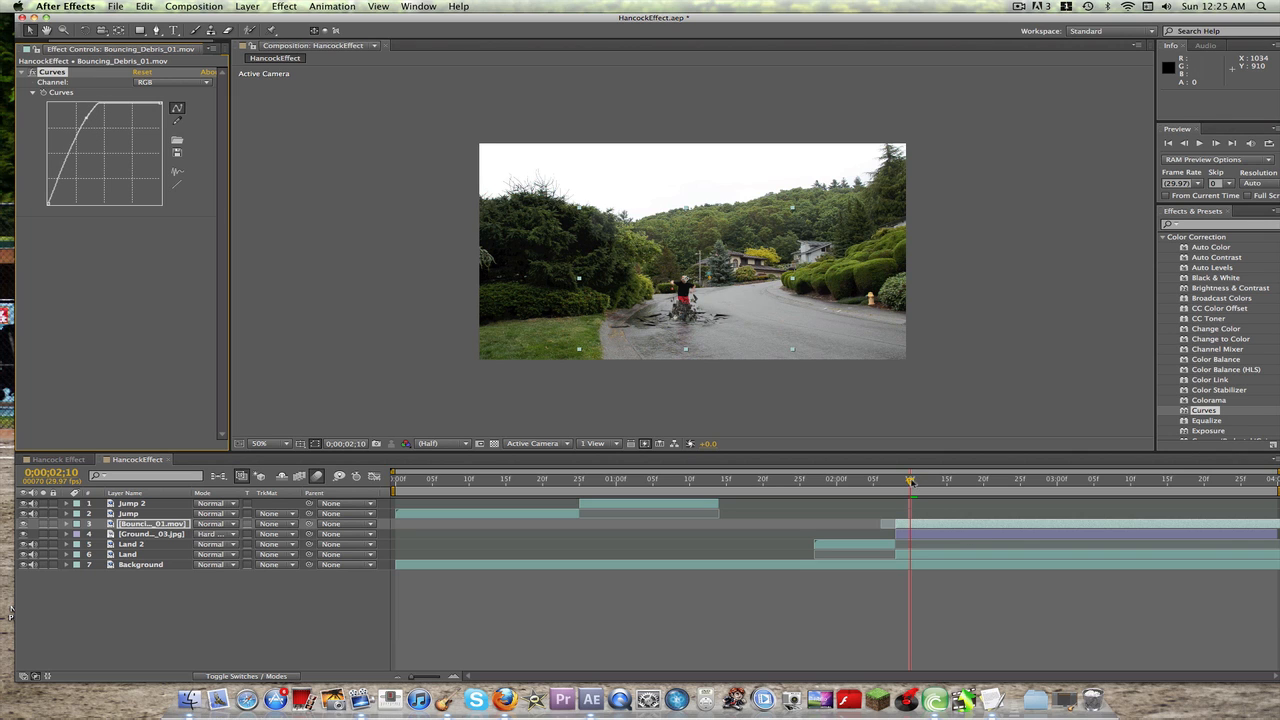
# Step: Preview the brightened debris from 0;00;02;06 and deselect the debris layer
pyautogui.moveTo(910, 481); pyautogui.dragTo(882, 482)
pyautogui.press('space')
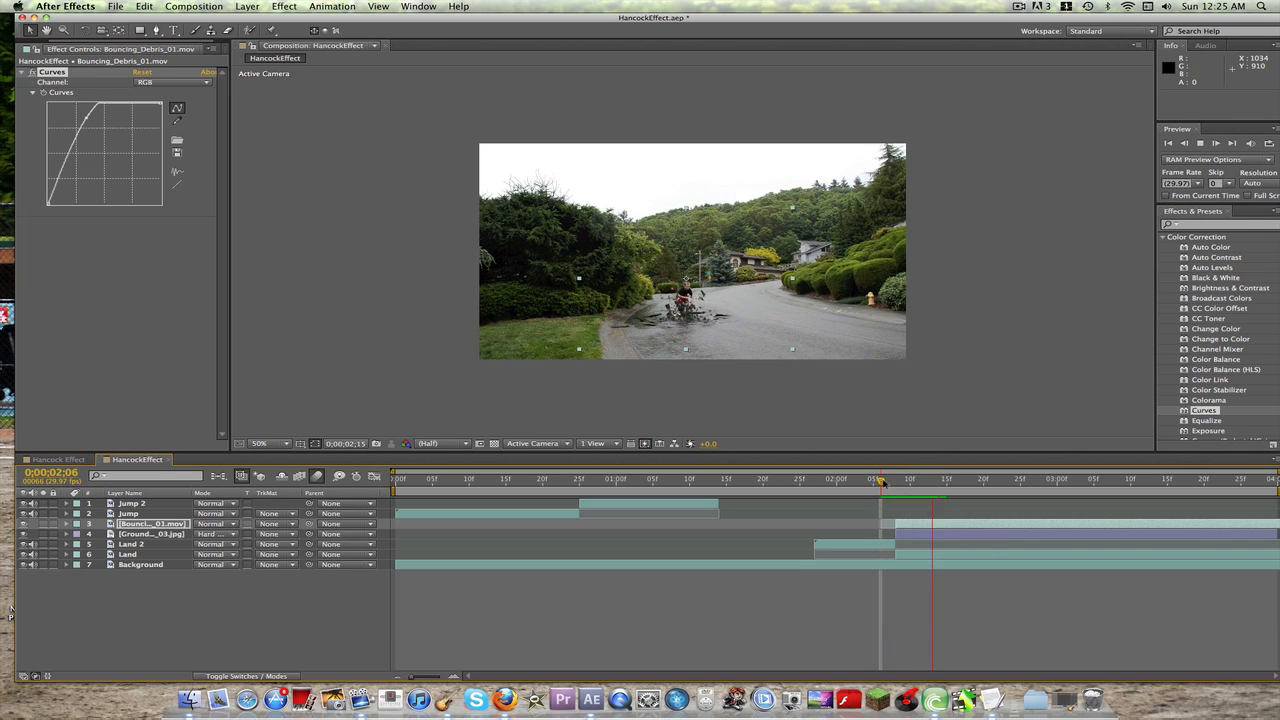
pyautogui.click(925, 507)
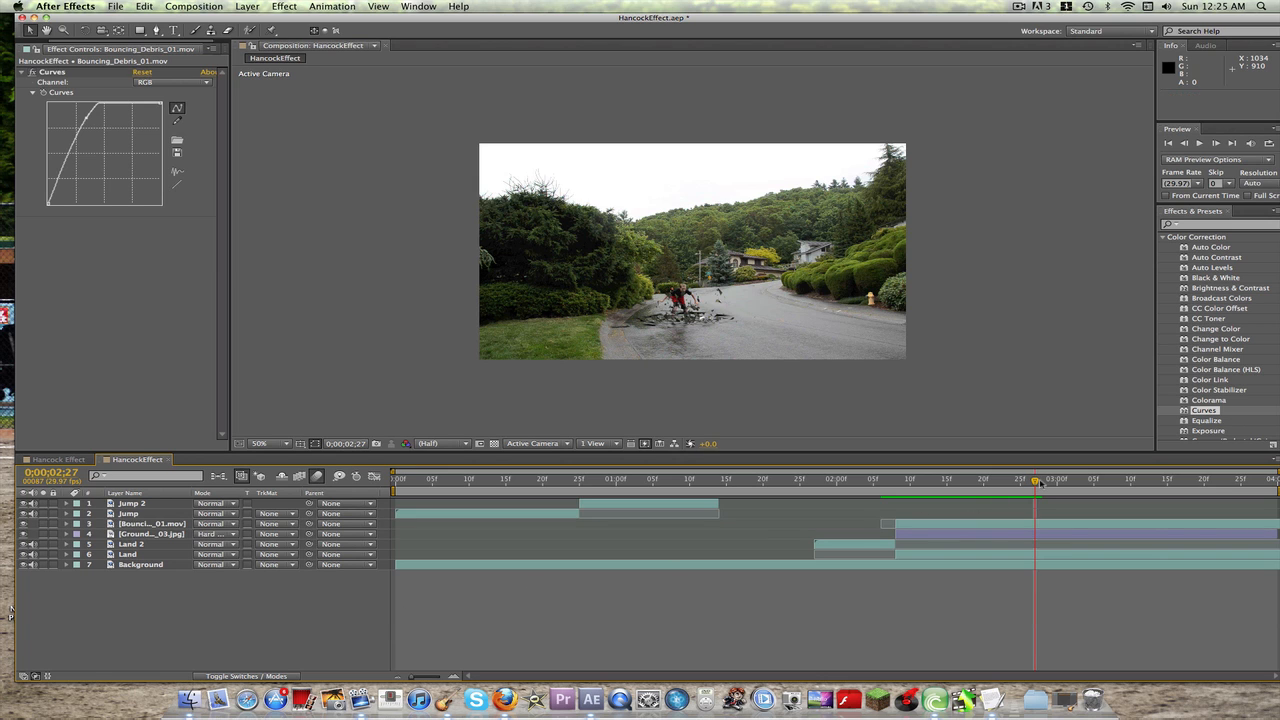
# Step: Play the composition from the start to review the whole effect, and return to the landing frame at 0;00;02;08
pyautogui.moveTo(1035, 484); pyautogui.dragTo(395, 483)
pyautogui.press('space')
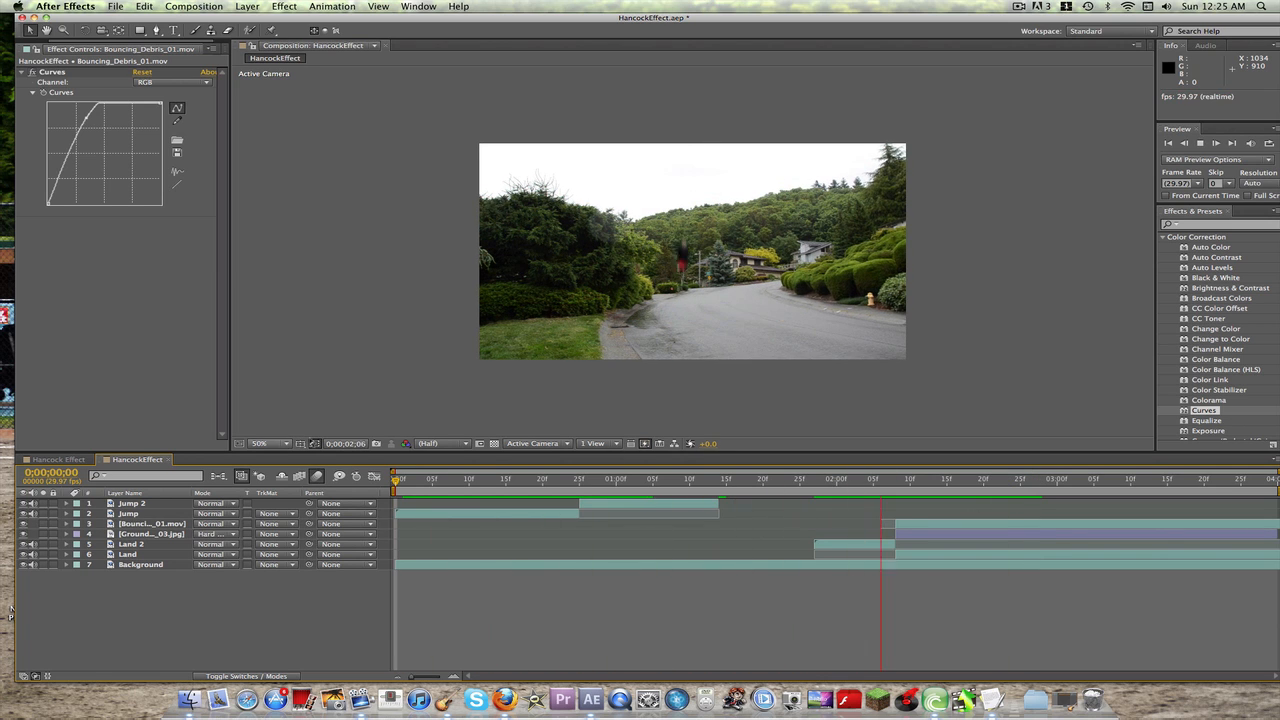
pyautogui.press('space')
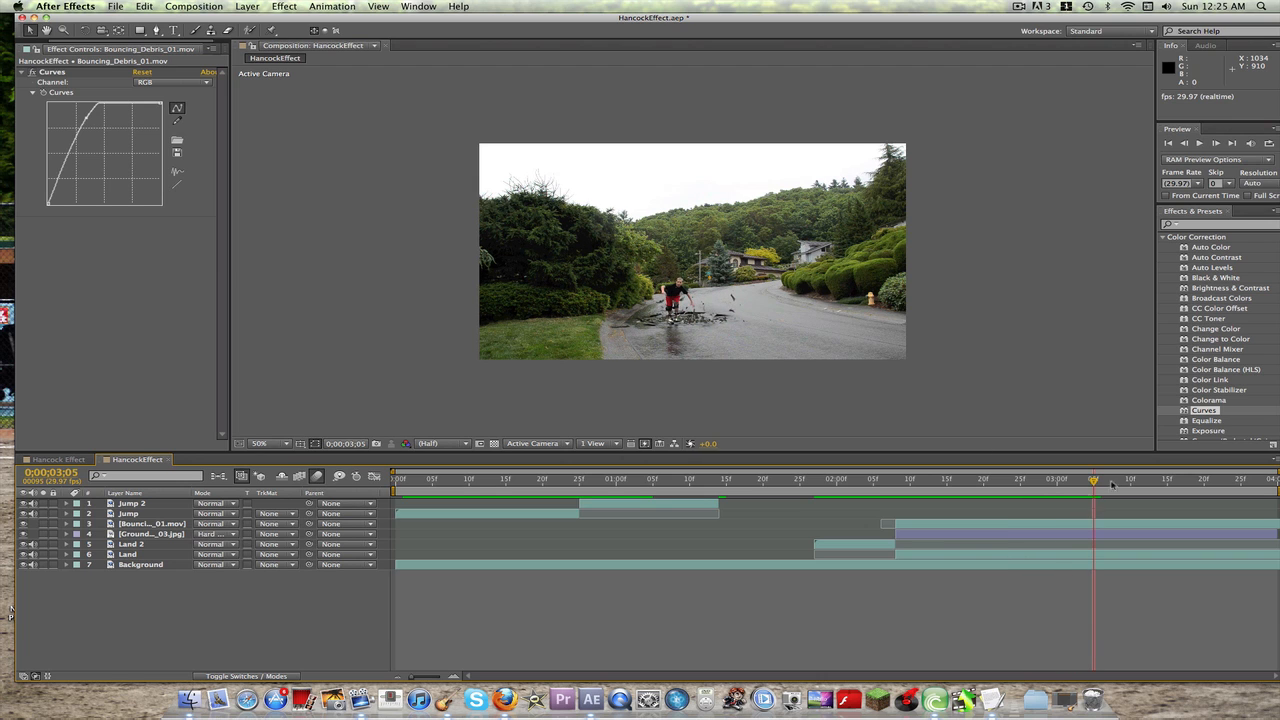
pyautogui.press('space')
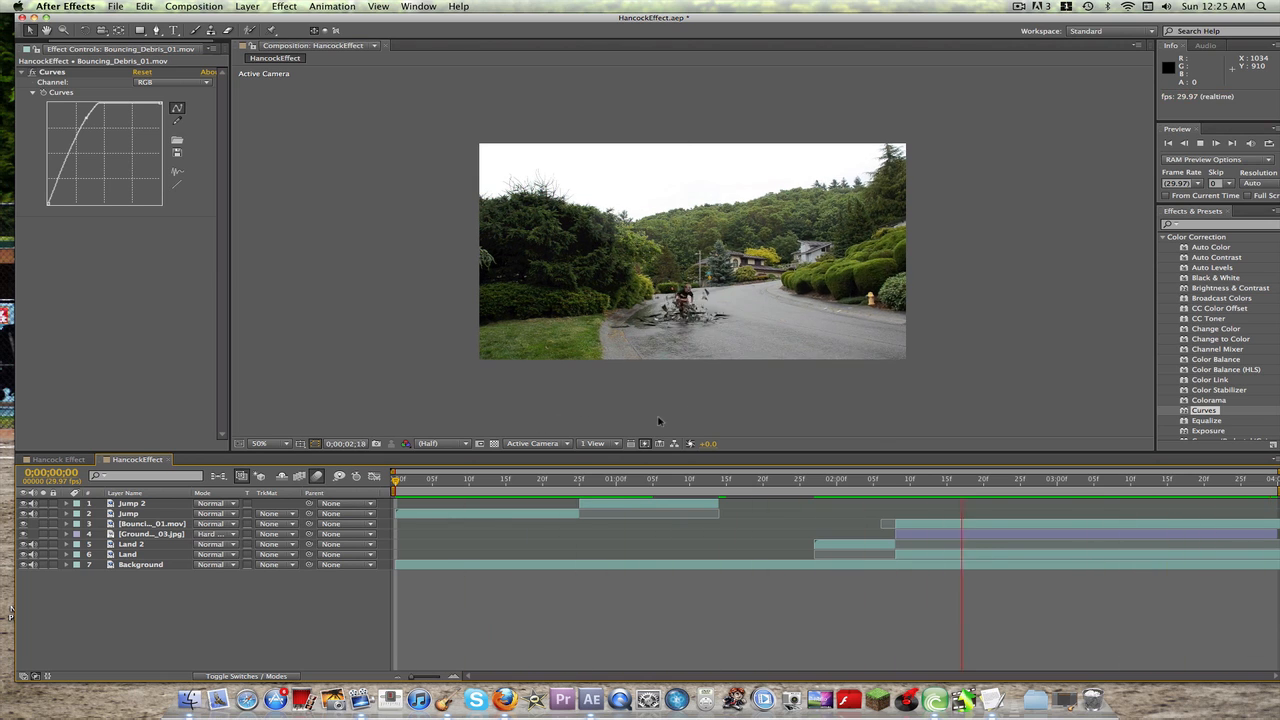
pyautogui.press('space')
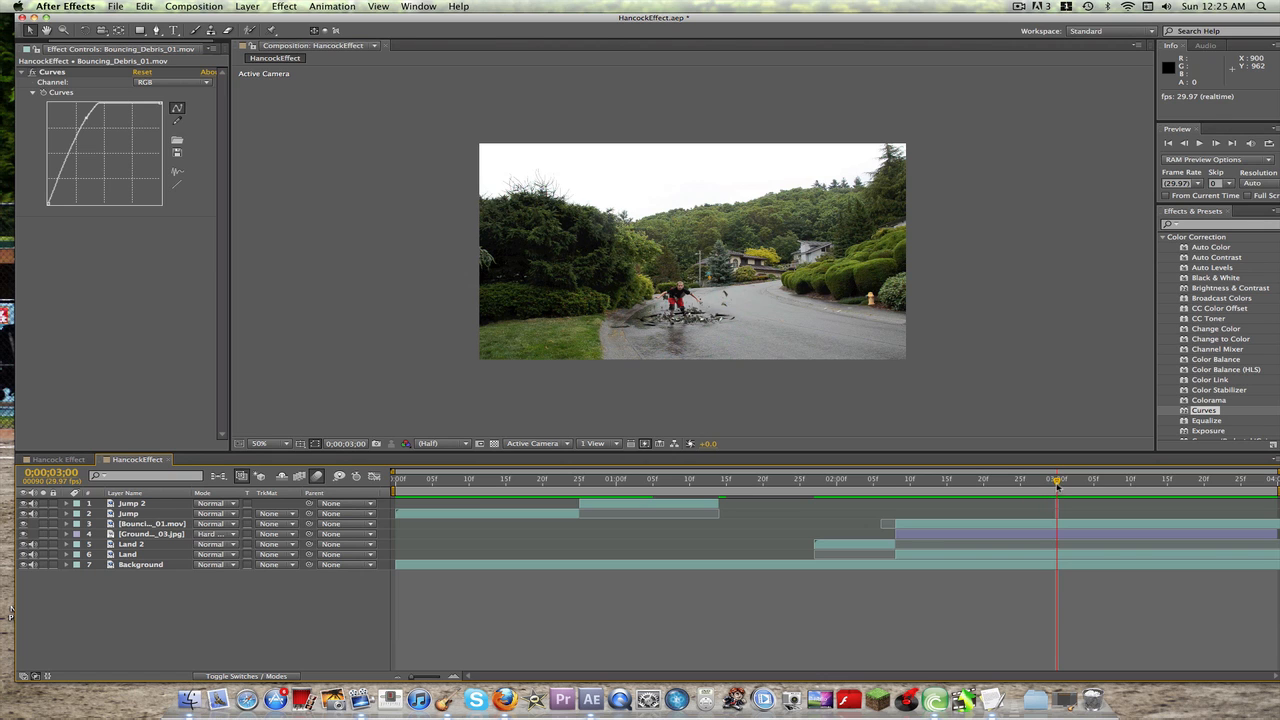
pyautogui.moveTo(1057, 485); pyautogui.dragTo(894, 480)
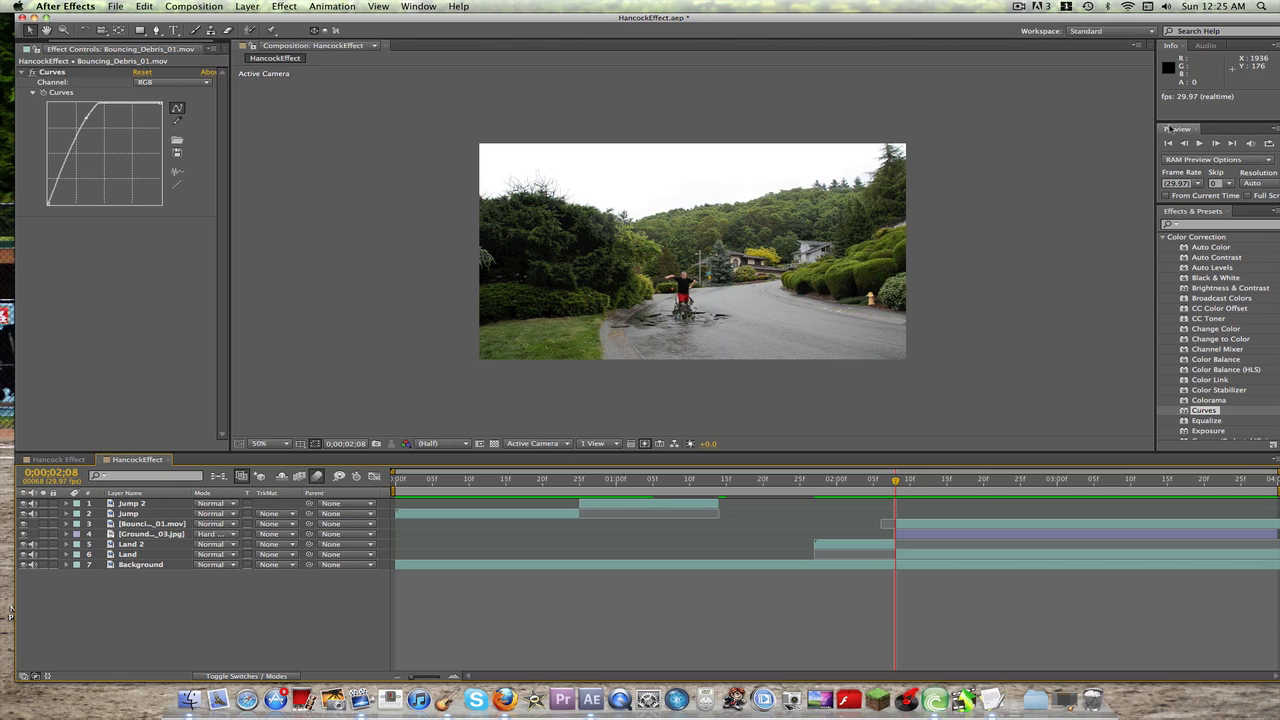
pyautogui.click(1022, 7)
pyautogui.click(1034, 32)
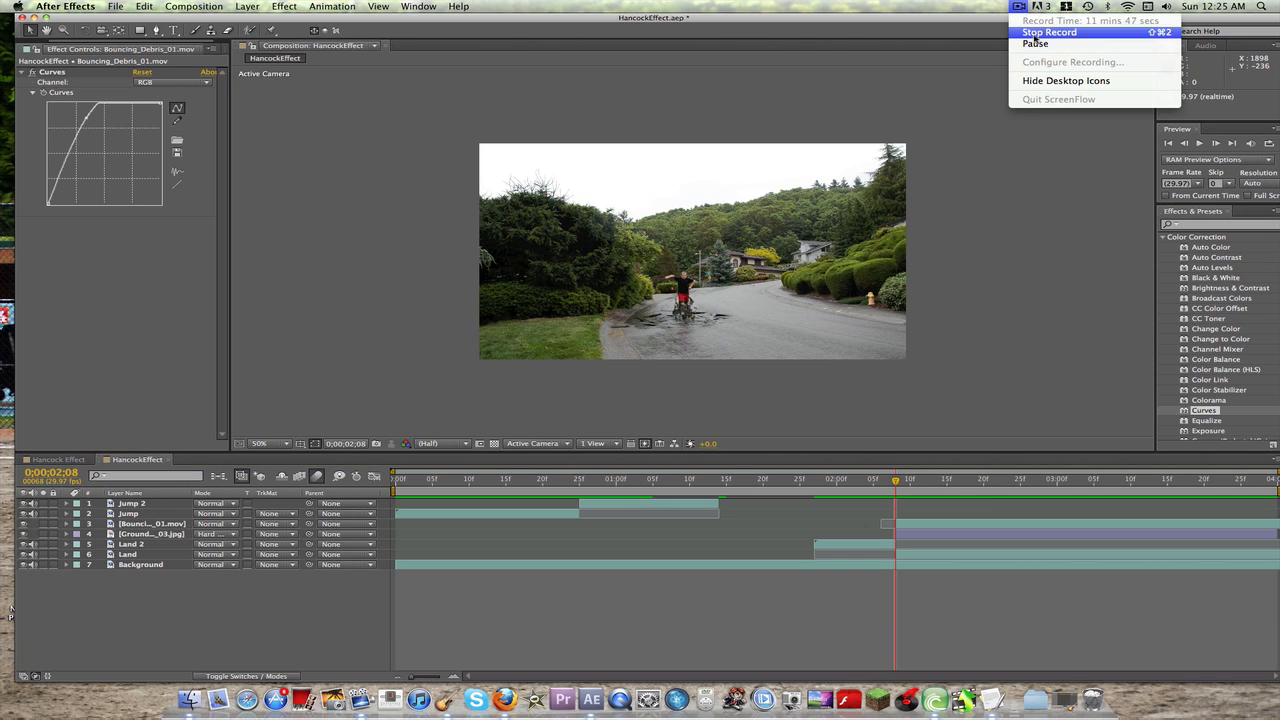